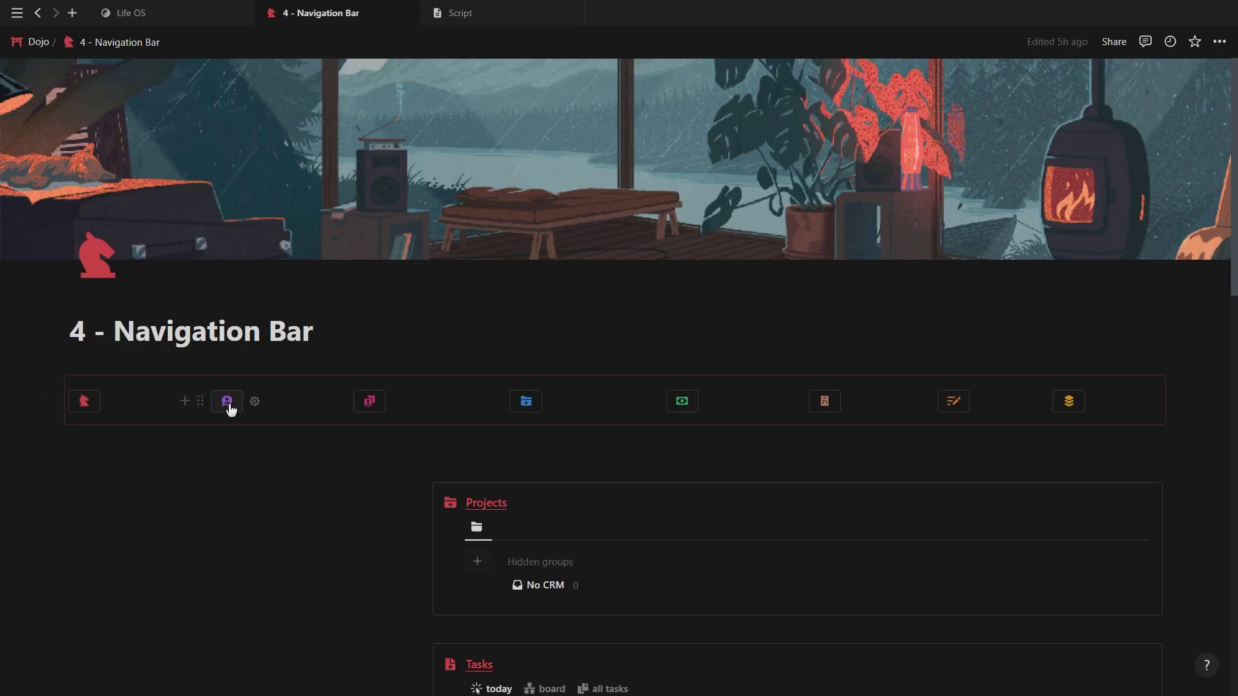
# - Preview the example pages: open Virtual Assistant and run the overdue-task reschedule, confirming it
pyautogui.click(229, 404)
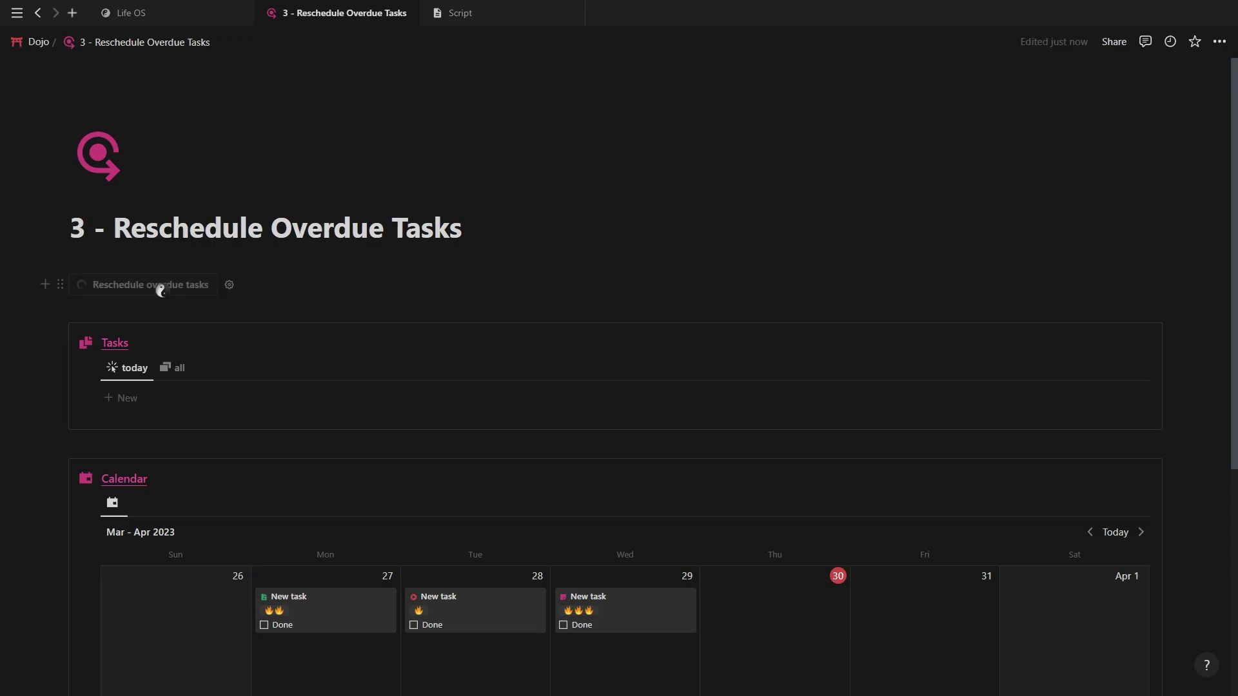
pyautogui.click(166, 282)
pyautogui.click(643, 387)
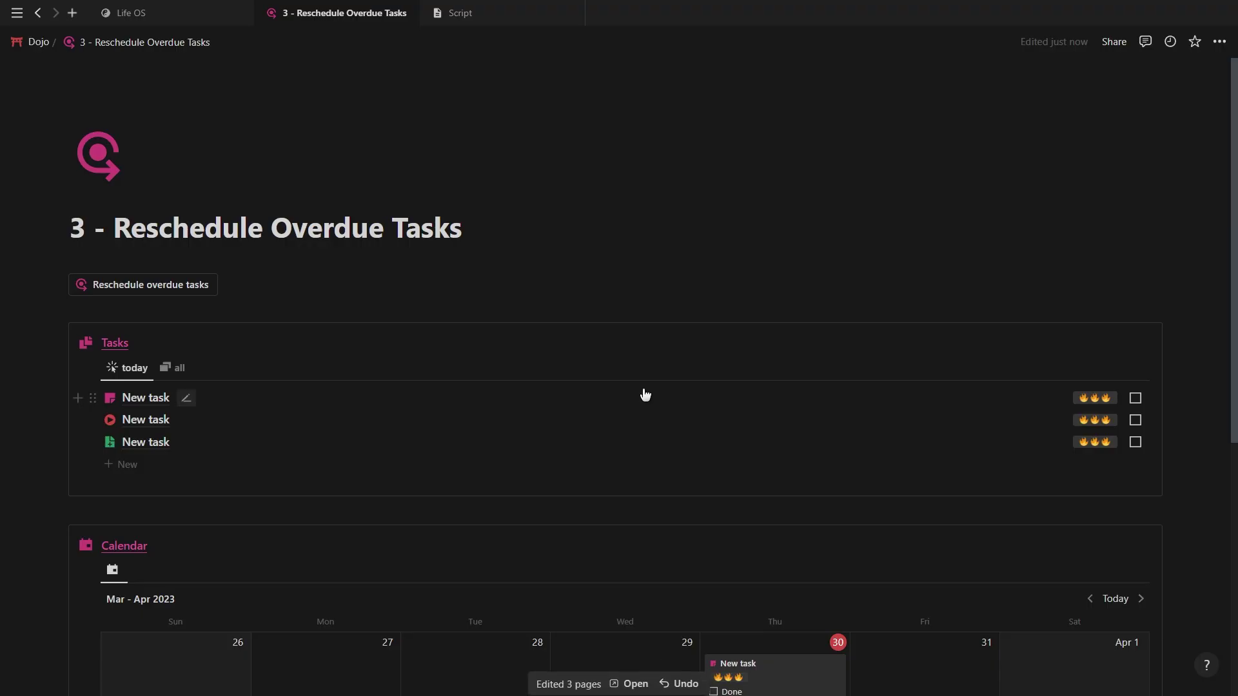
pyautogui.scroll(-2, 643, 395)
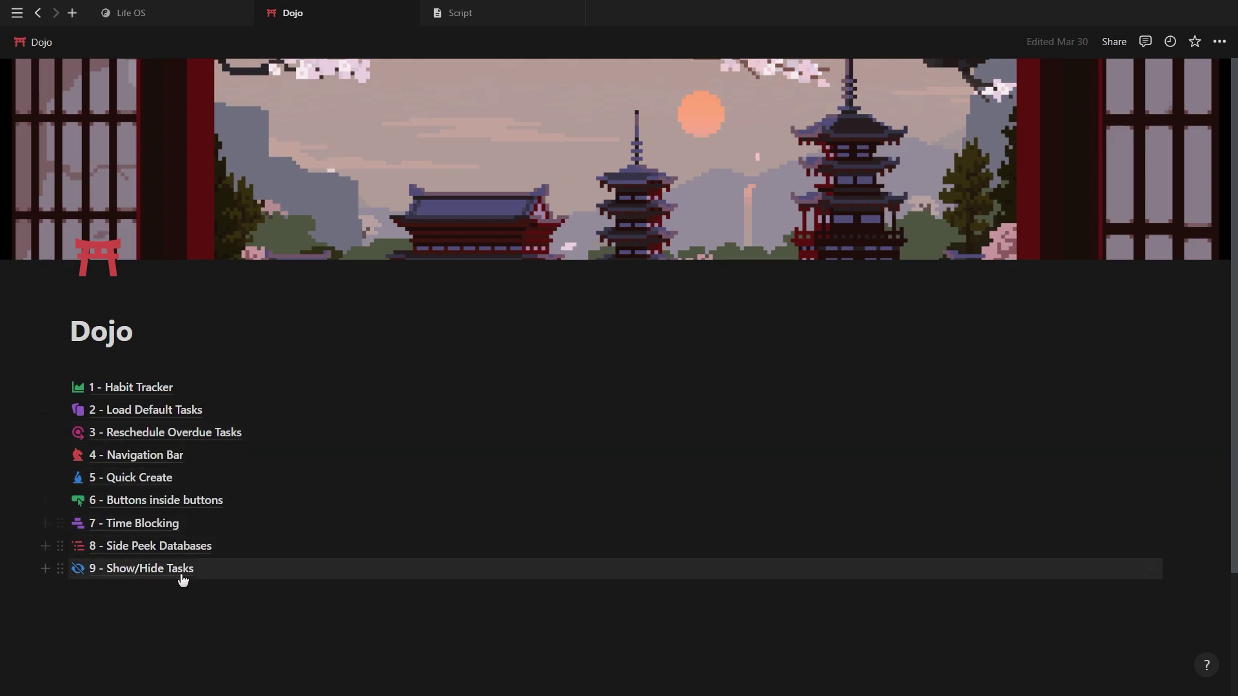
pyautogui.click(169, 389)
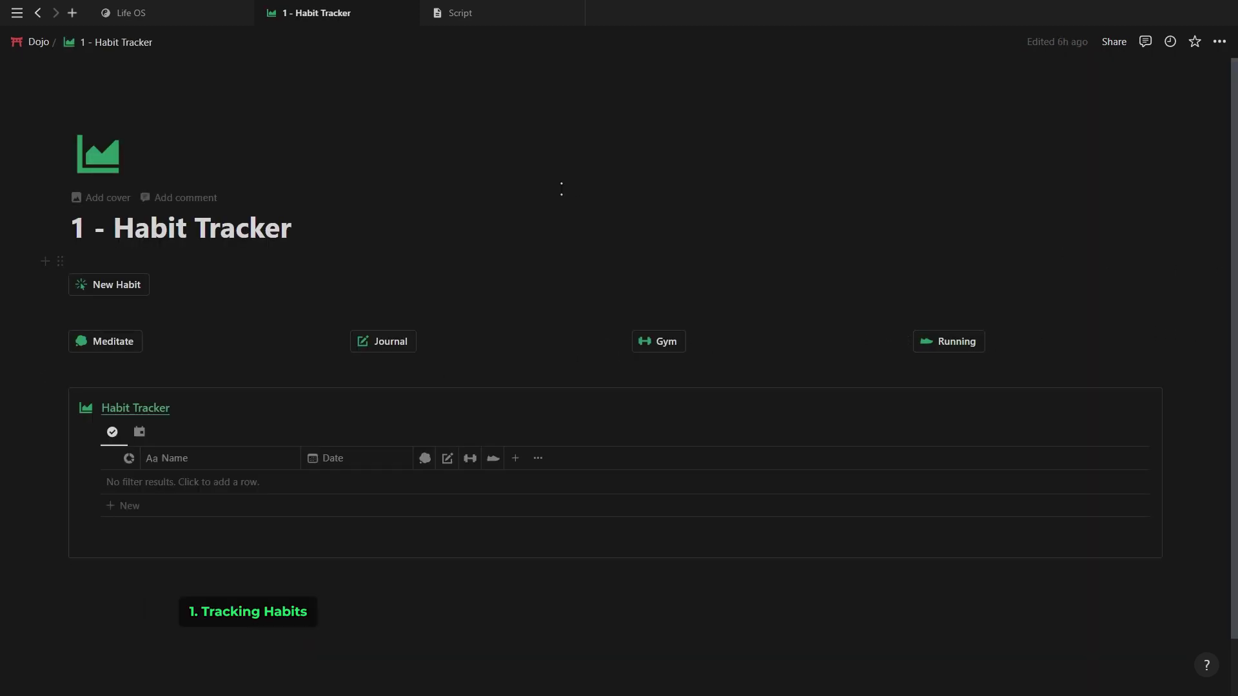
pyautogui.click(105, 291)
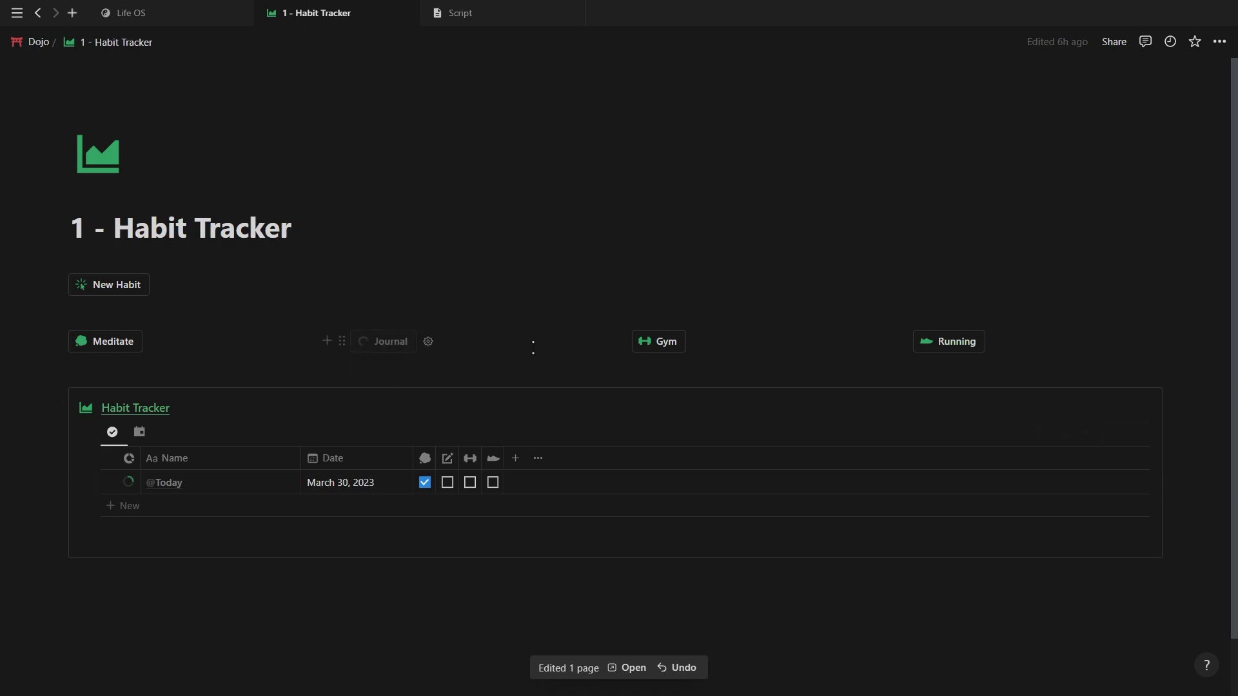
pyautogui.click(934, 349)
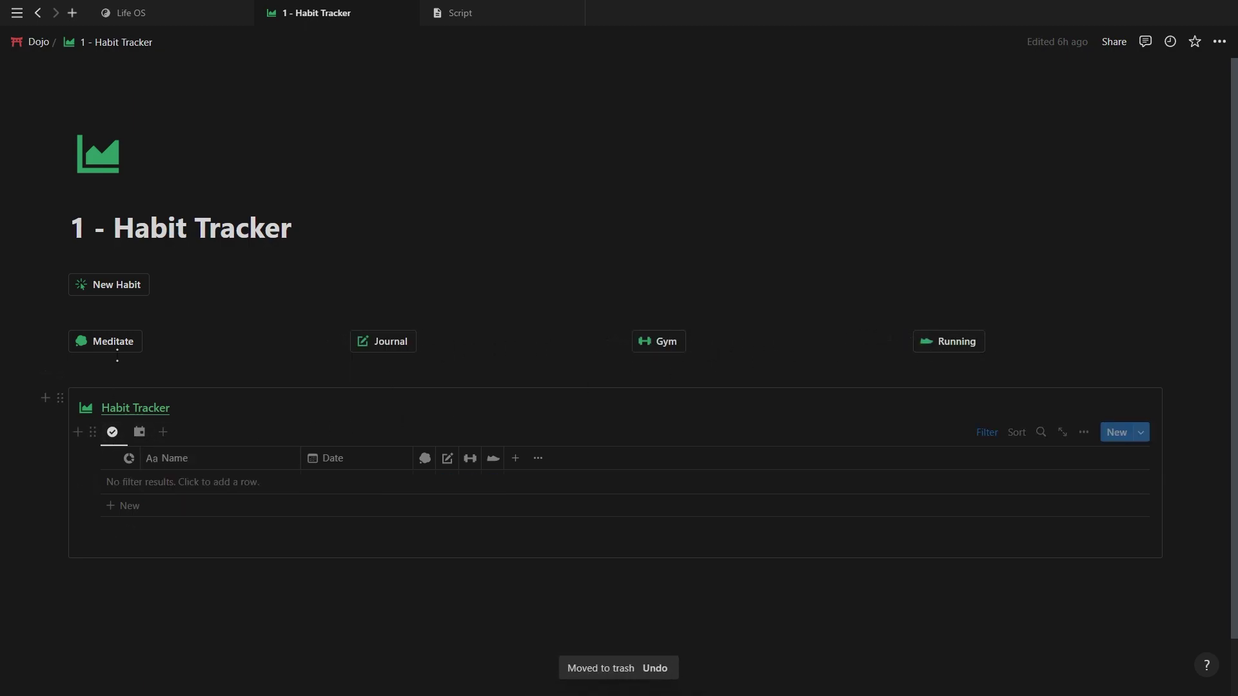
# - Insert a button below the title whose step adds a page to the Habit tracker database
pyautogui.click(343, 231)
pyautogui.press('Return')
pyautogui.write('/but')
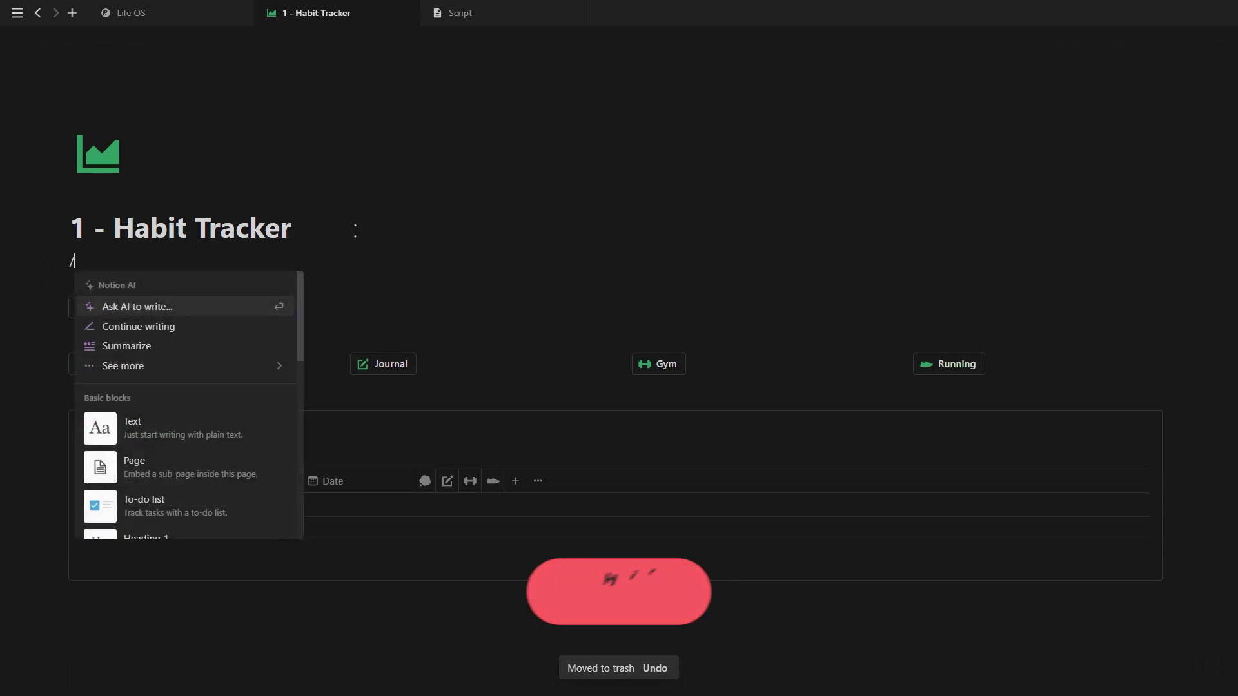
pyautogui.click(276, 301)
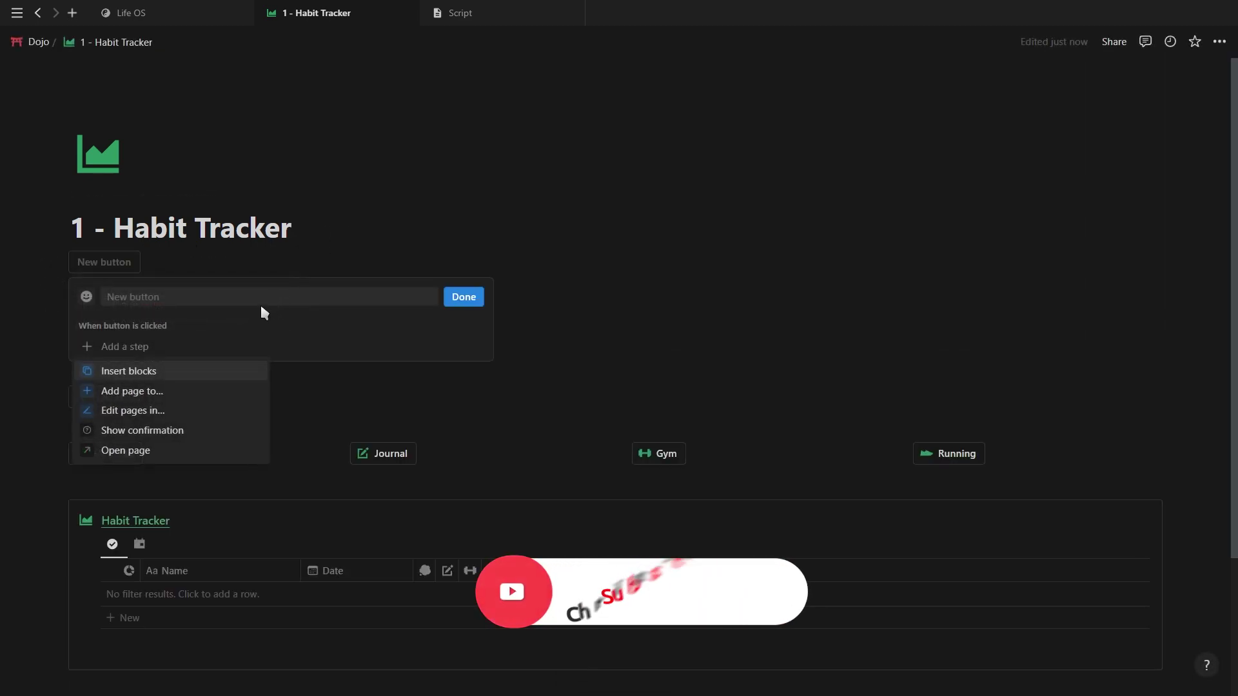
pyautogui.click(178, 393)
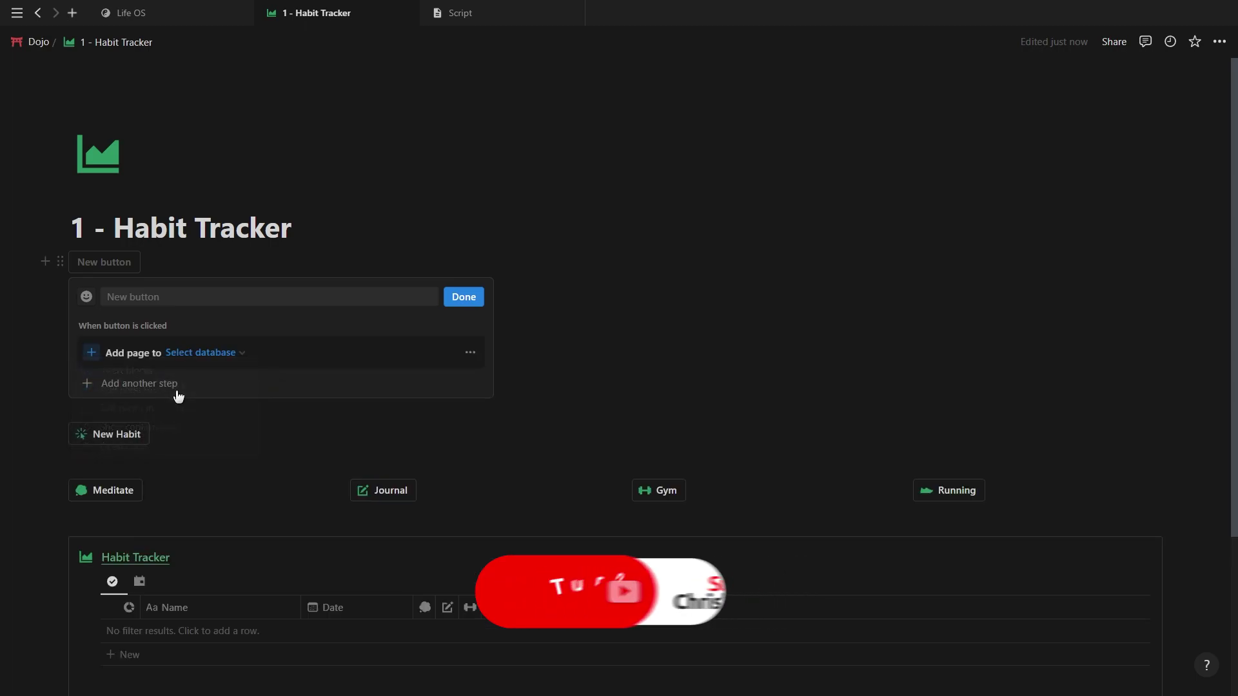
pyautogui.click(202, 353)
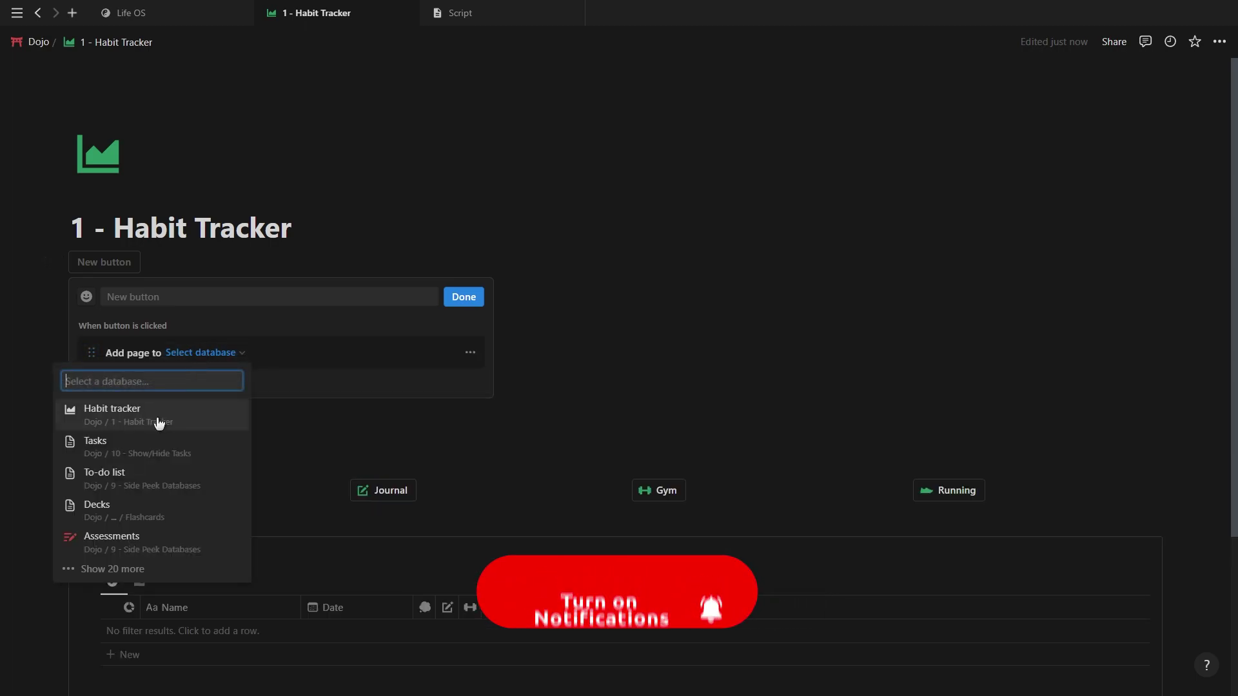
pyautogui.click(154, 416)
pyautogui.write('@to')
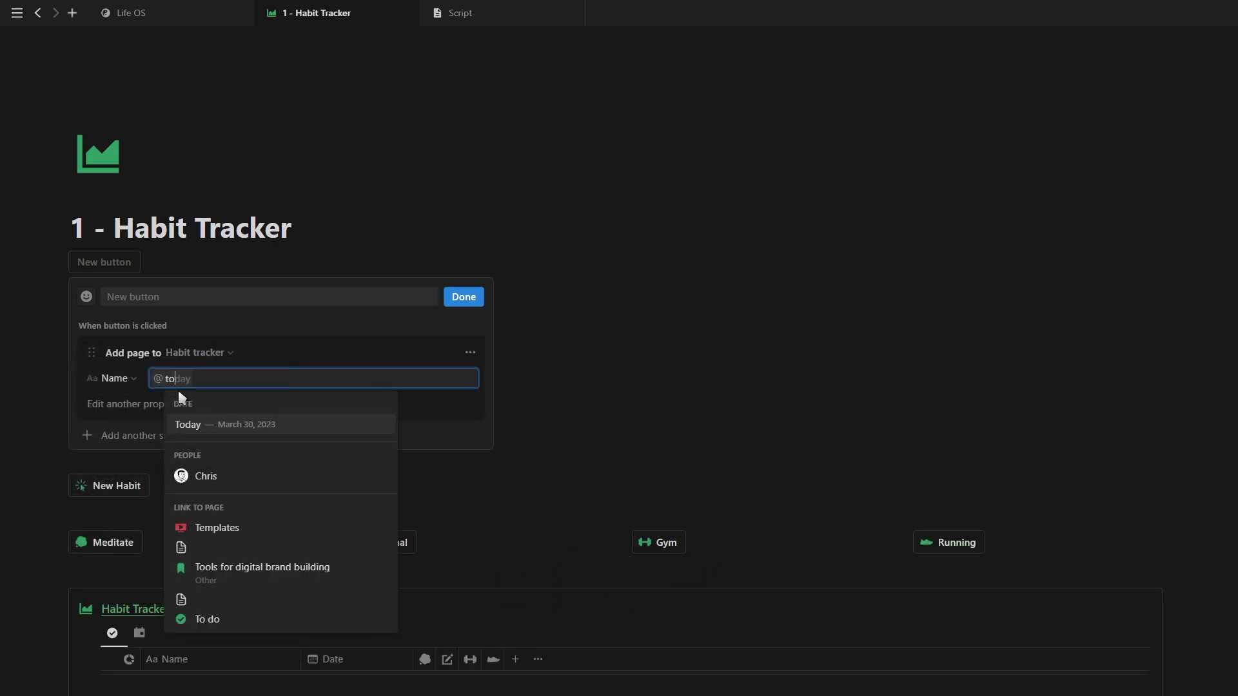
pyautogui.click(208, 425)
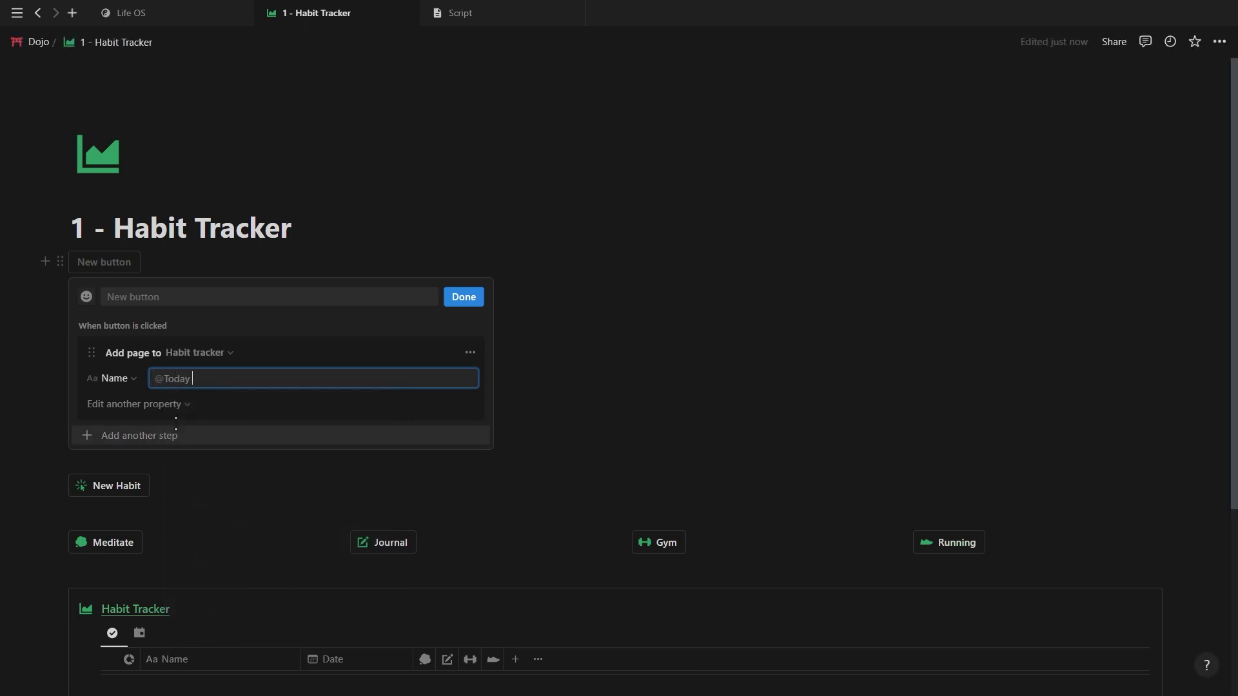
pyautogui.click(138, 405)
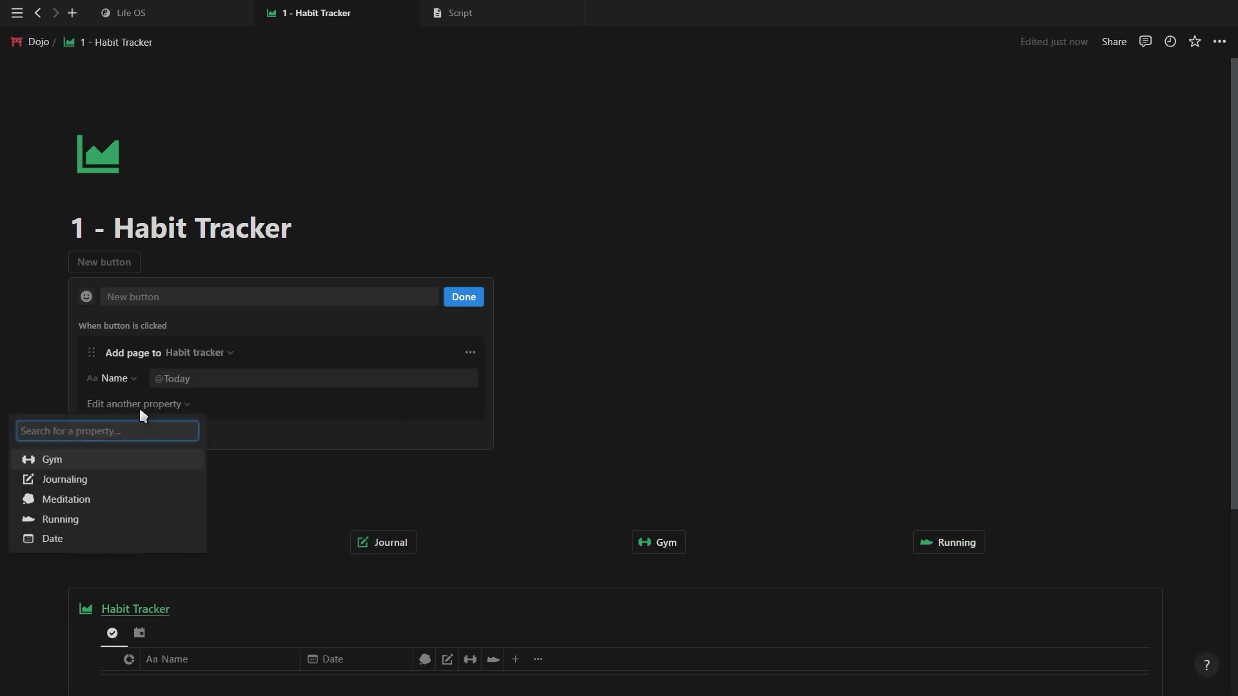
pyautogui.click(105, 538)
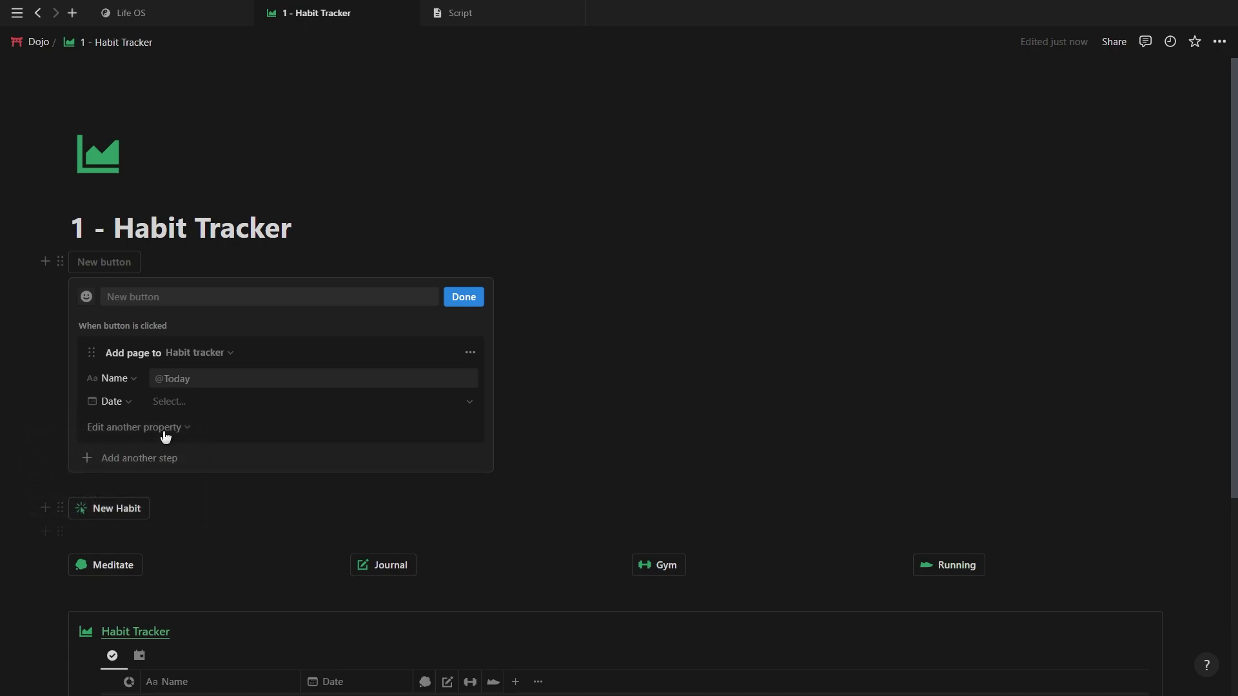
pyautogui.click(184, 401)
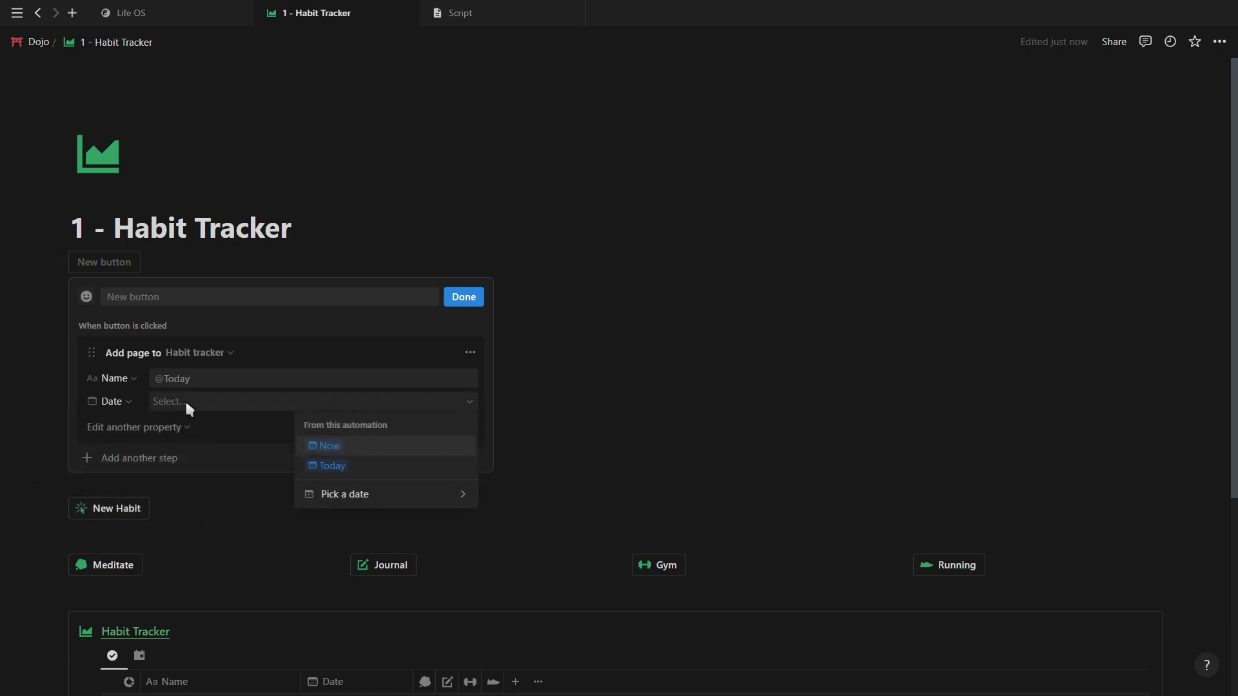
pyautogui.click(331, 466)
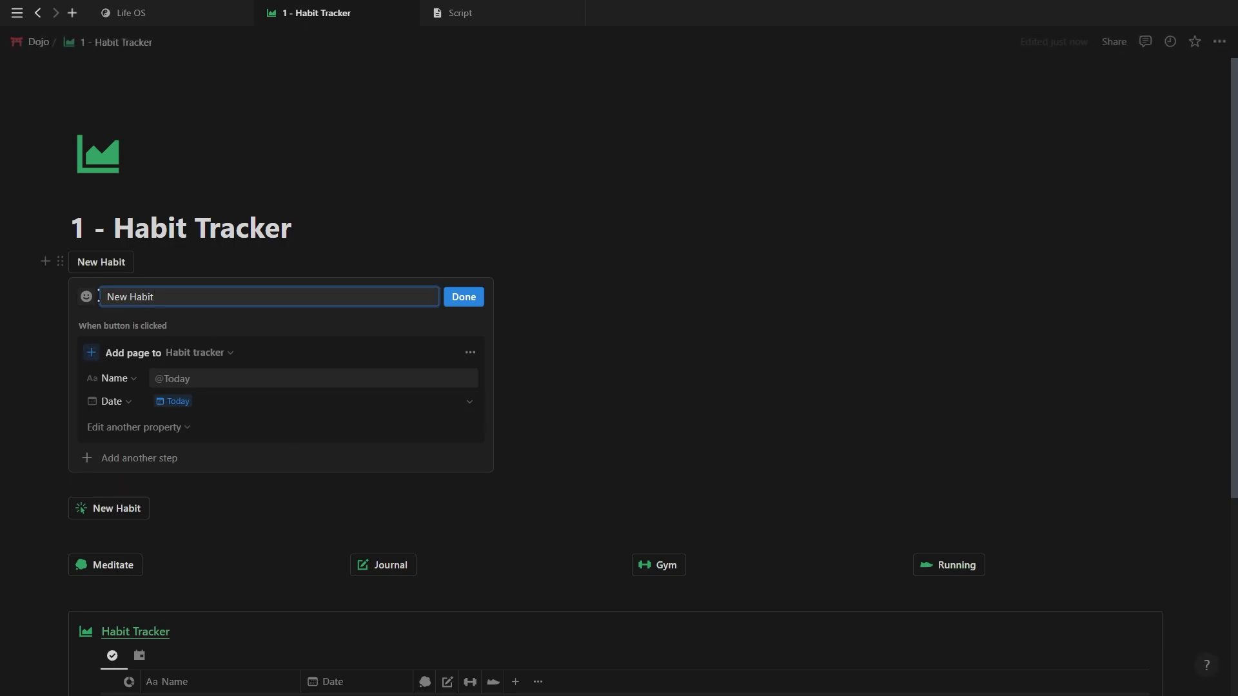
pyautogui.click(451, 296)
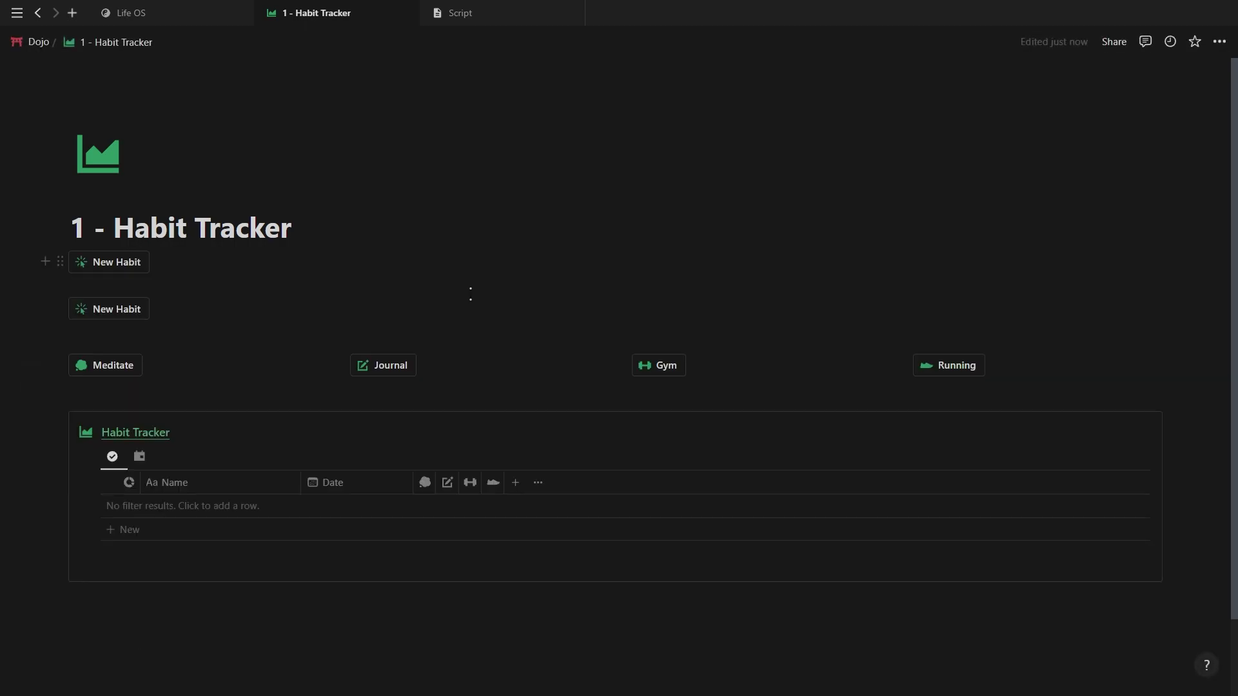
pyautogui.click(132, 269)
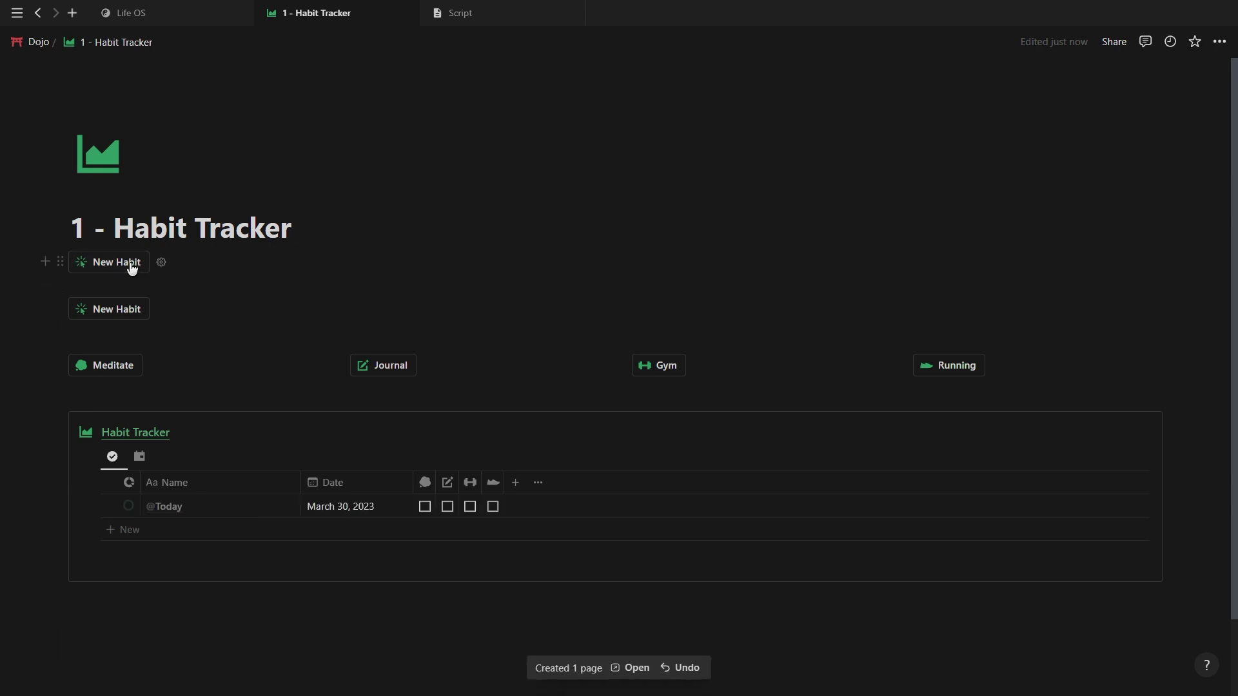
# - Insert another button whose step edits pages in the Habit tracker database
pyautogui.press('Return')
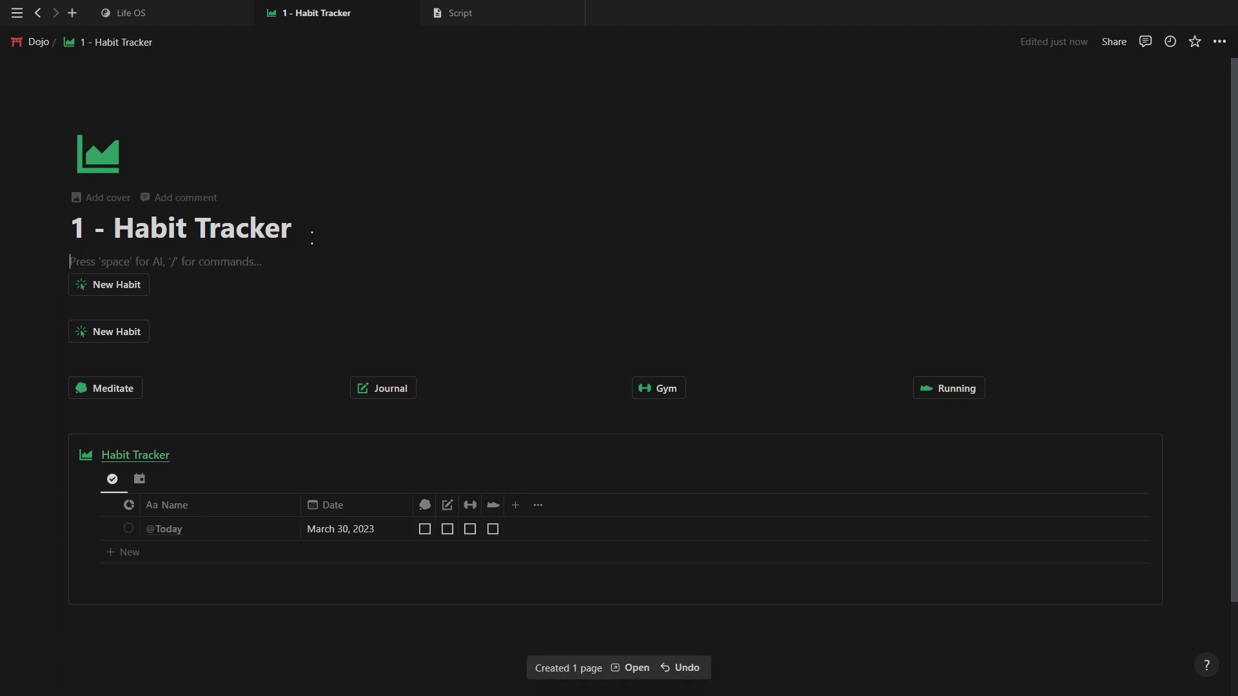
pyautogui.write('/but')
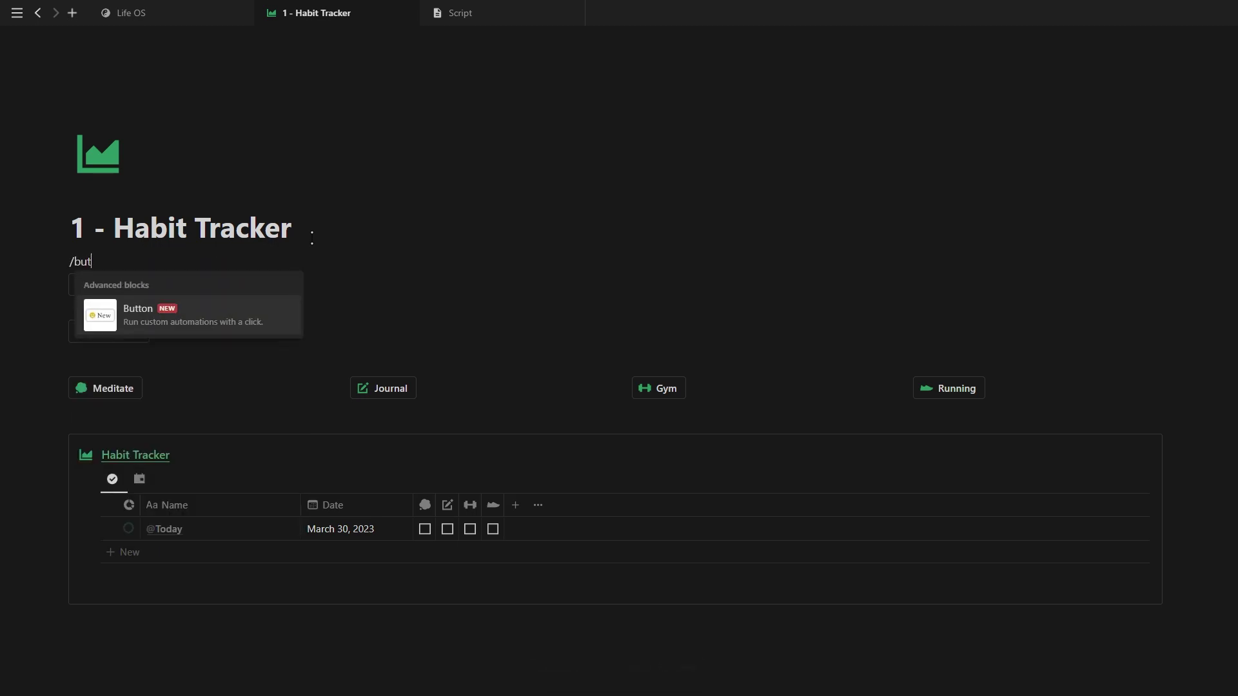
pyautogui.click(267, 309)
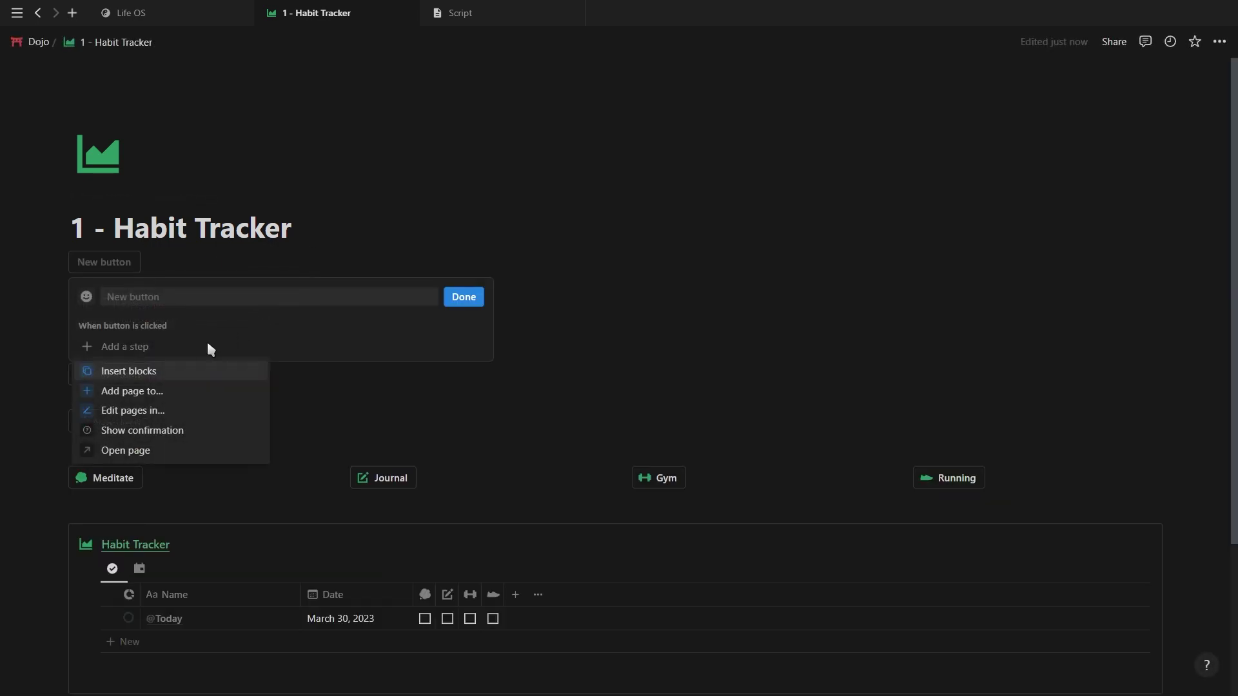
pyautogui.click(118, 412)
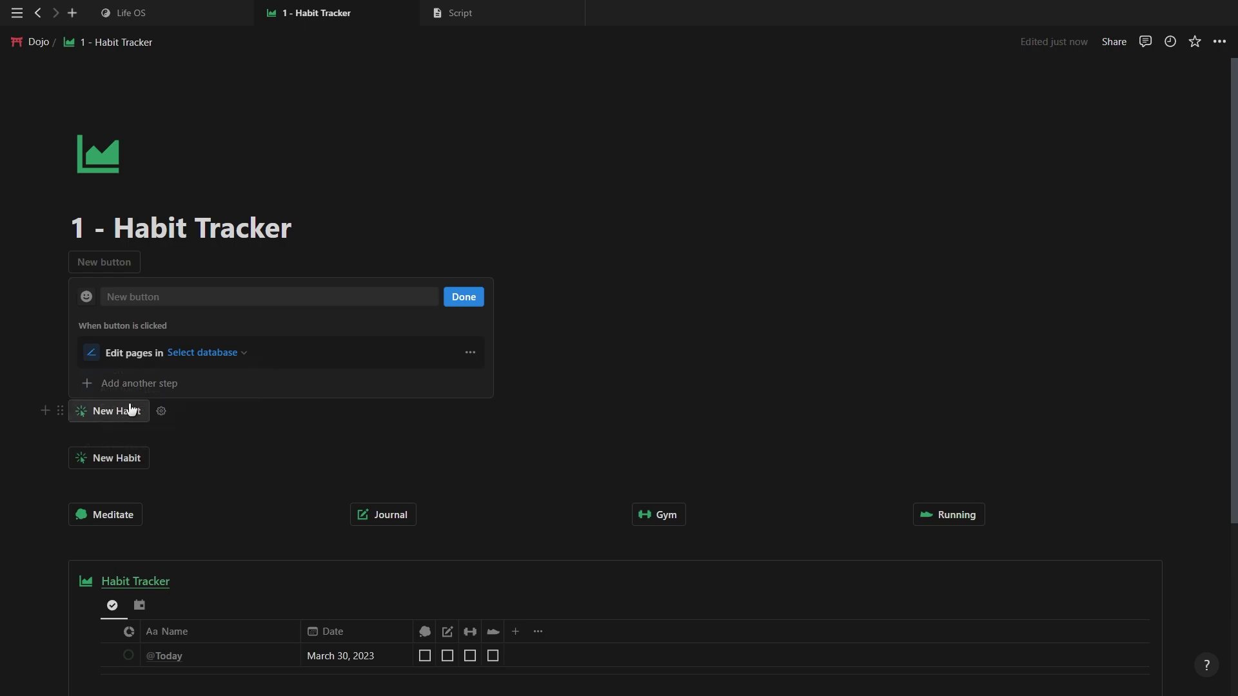
pyautogui.click(202, 353)
pyautogui.click(143, 429)
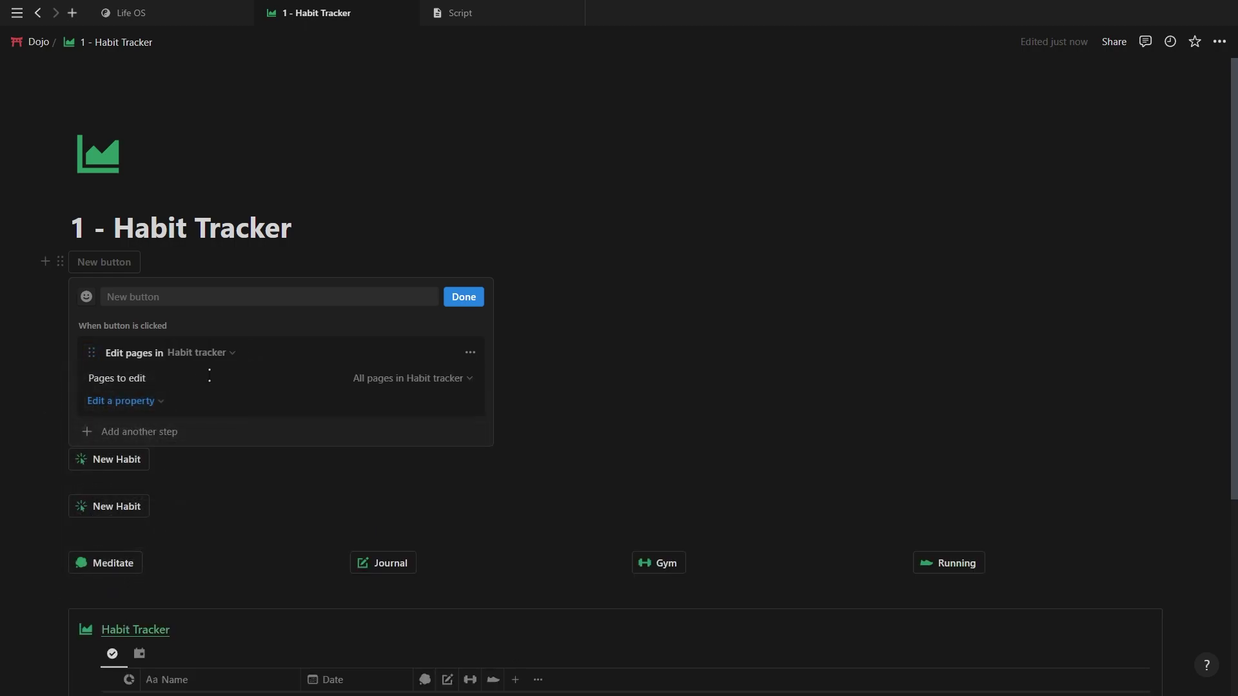
# - Filter the edited pages to those whose Date is Today
pyautogui.click(394, 379)
pyautogui.click(200, 409)
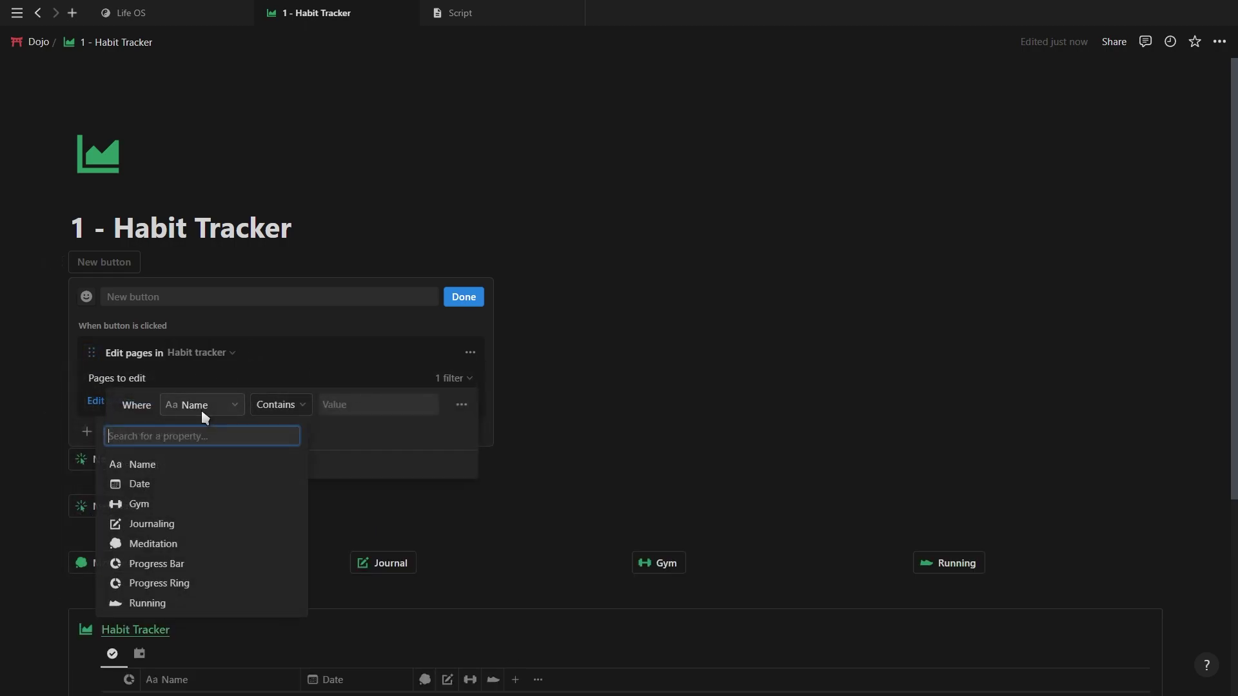
pyautogui.click(156, 484)
pyautogui.click(268, 408)
pyautogui.click(268, 432)
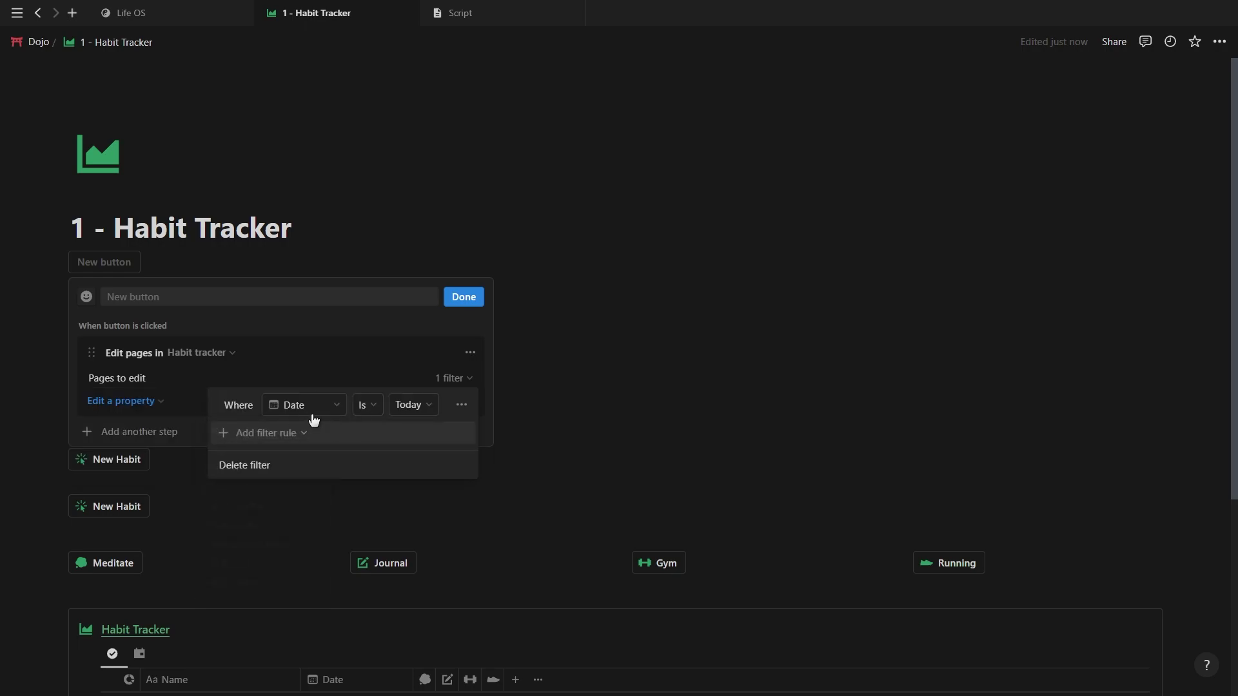
pyautogui.click(335, 392)
# - Set the Gym checkbox to Checked and finish the Gym button
pyautogui.click(150, 408)
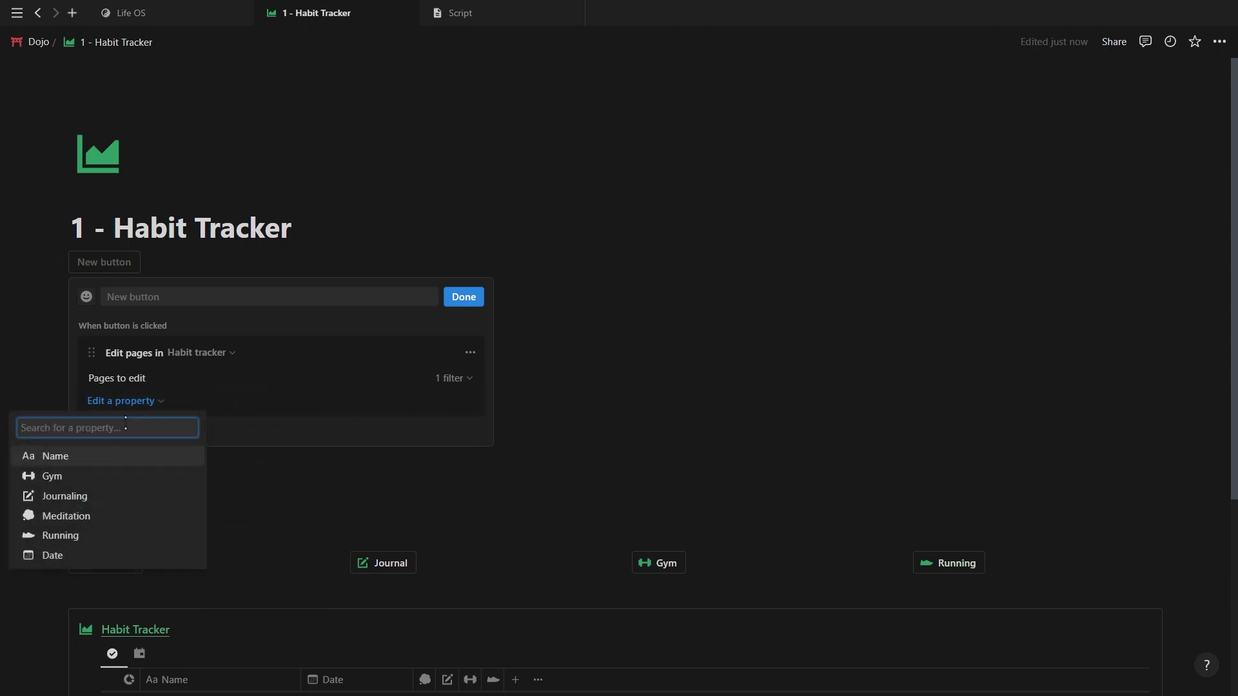
pyautogui.click(83, 477)
pyautogui.click(180, 402)
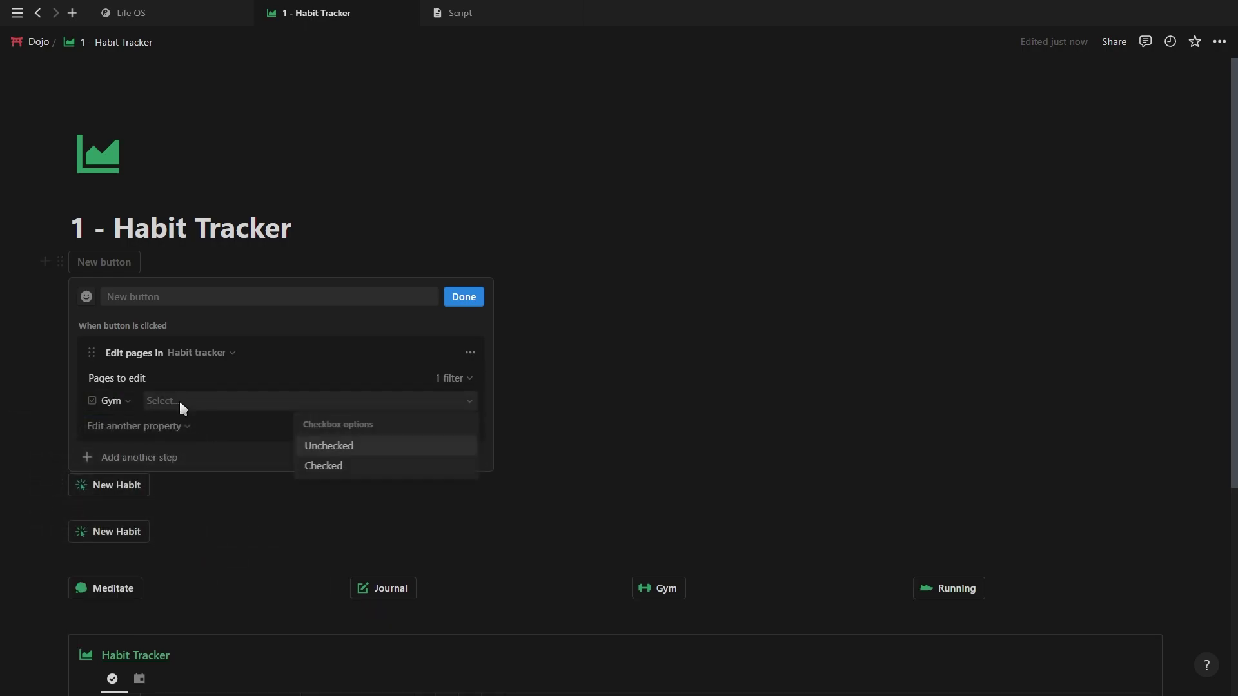
pyautogui.click(327, 466)
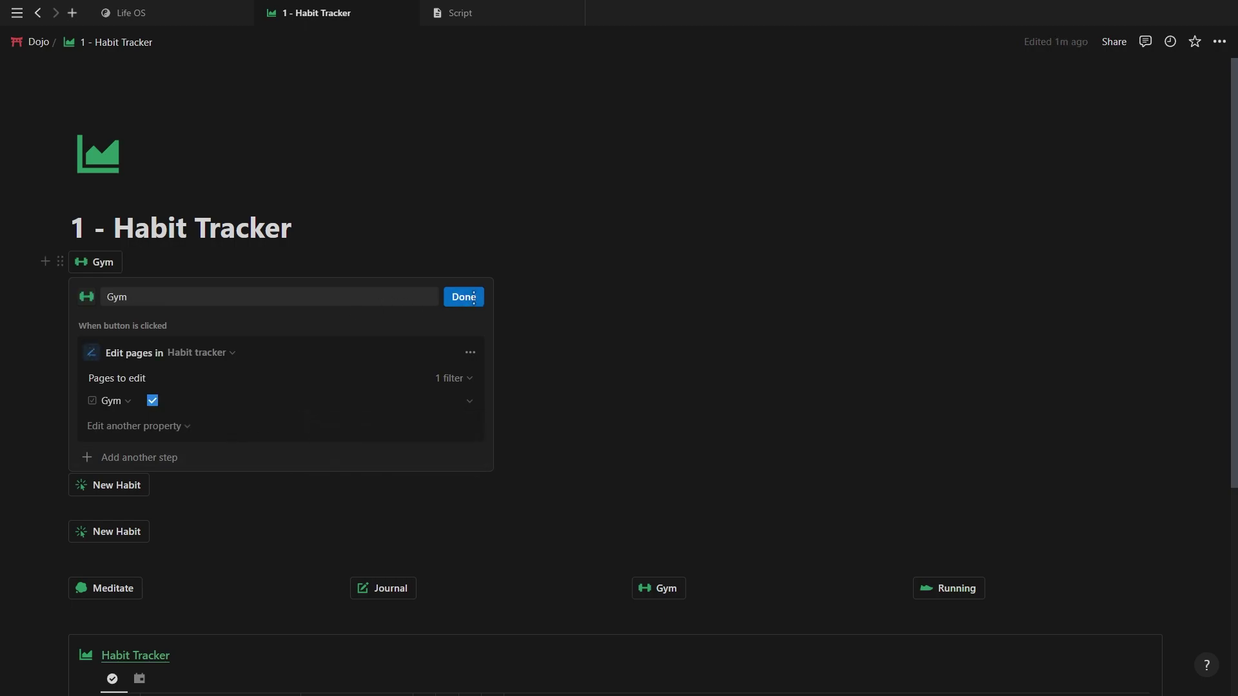
pyautogui.click(474, 296)
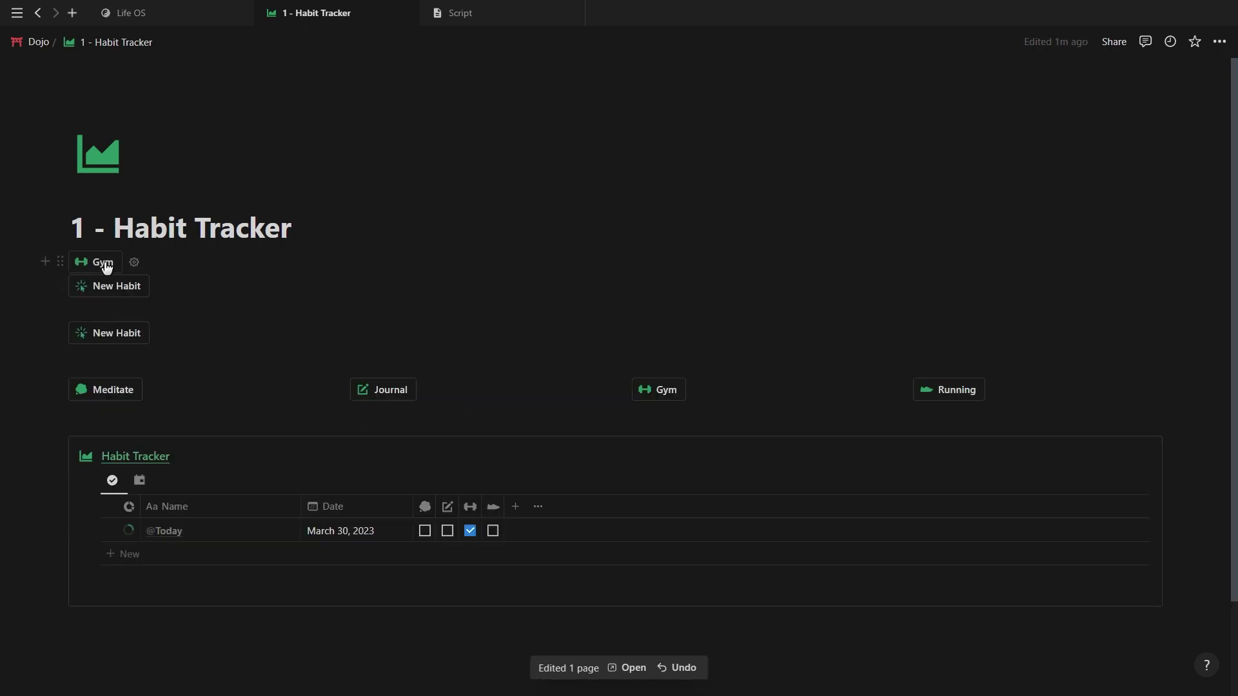
# - Duplicate the Gym button and rename the copy to Meditate
pyautogui.click(62, 263)
pyautogui.click(116, 230)
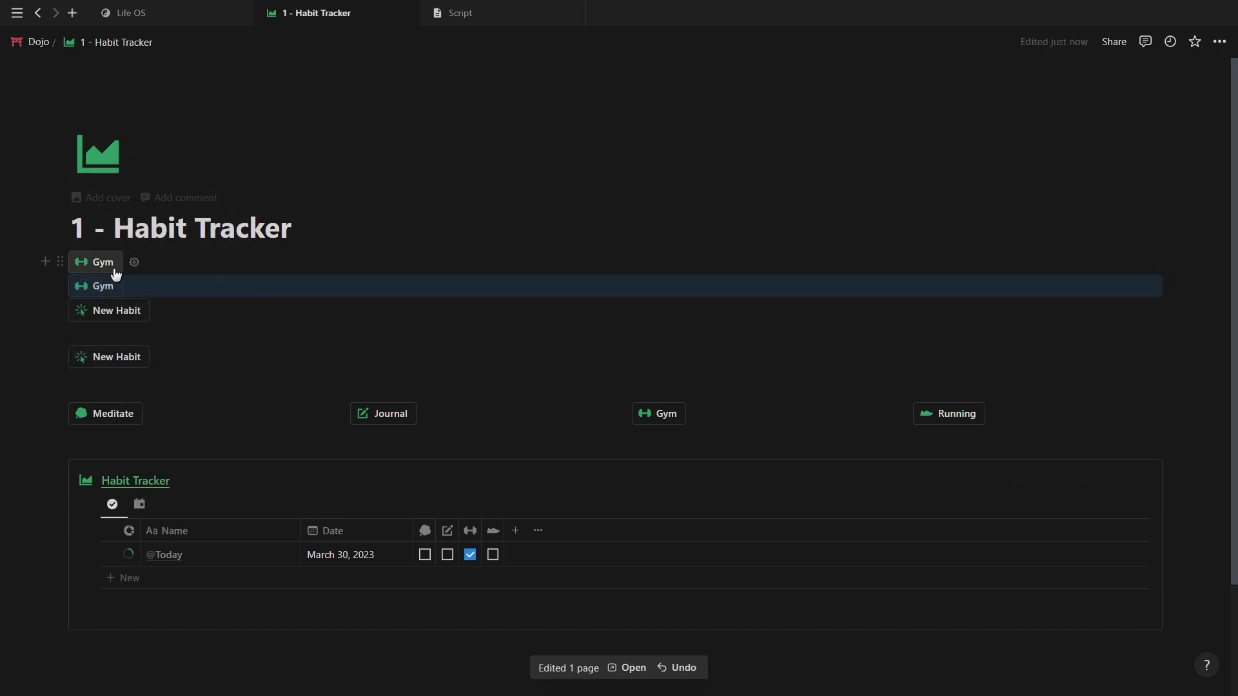
pyautogui.click(137, 263)
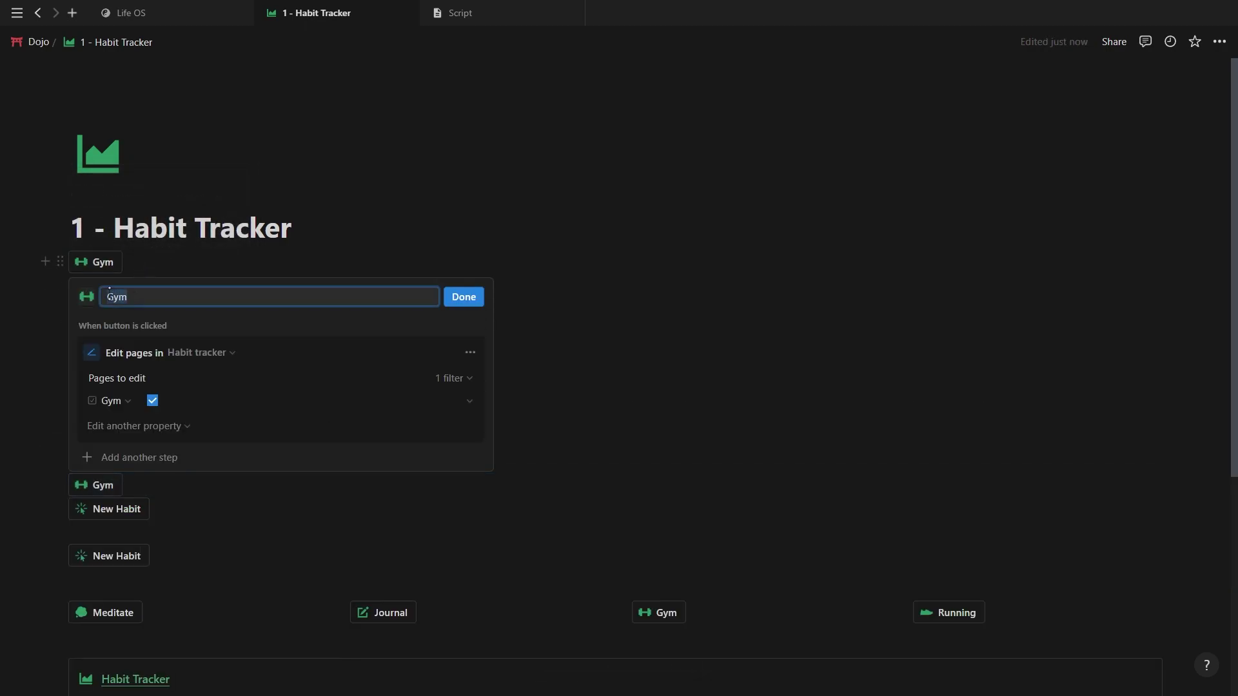
pyautogui.write('Meditate')
pyautogui.click(464, 297)
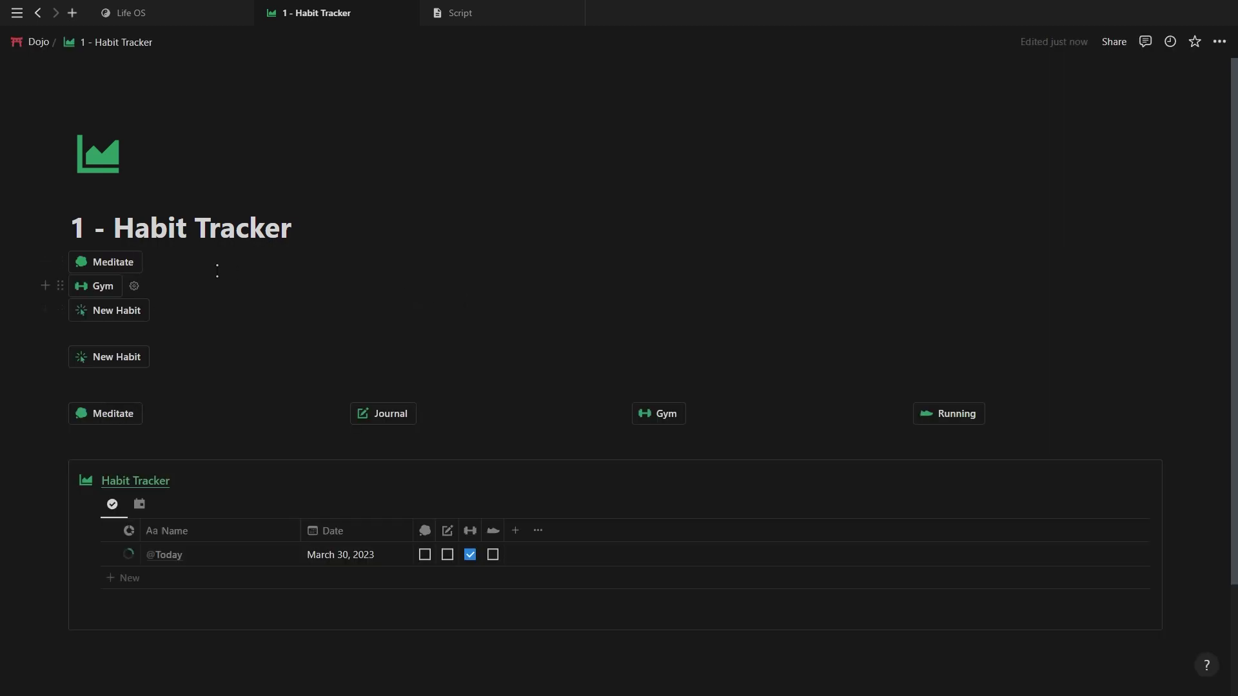
# - Drag Gym, Journal and Running into side-by-side columns next to Meditate
pyautogui.moveTo(64, 285); pyautogui.dragTo(1183, 326)
pyautogui.moveTo(60, 309); pyautogui.dragTo(1180, 323)
pyautogui.moveTo(60, 285); pyautogui.dragTo(1185, 328)
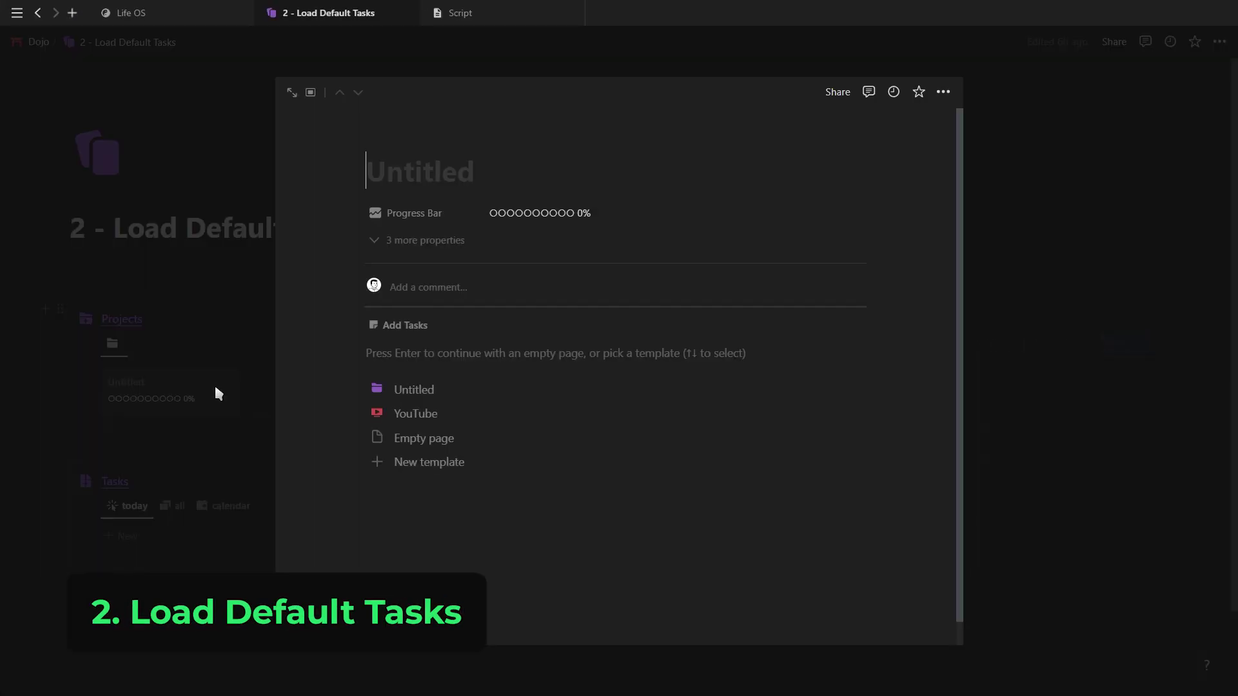
# - Apply the YouTube template, load Default YouTube Tasks, and tick Record video and Thumbnail done
pyautogui.click(386, 415)
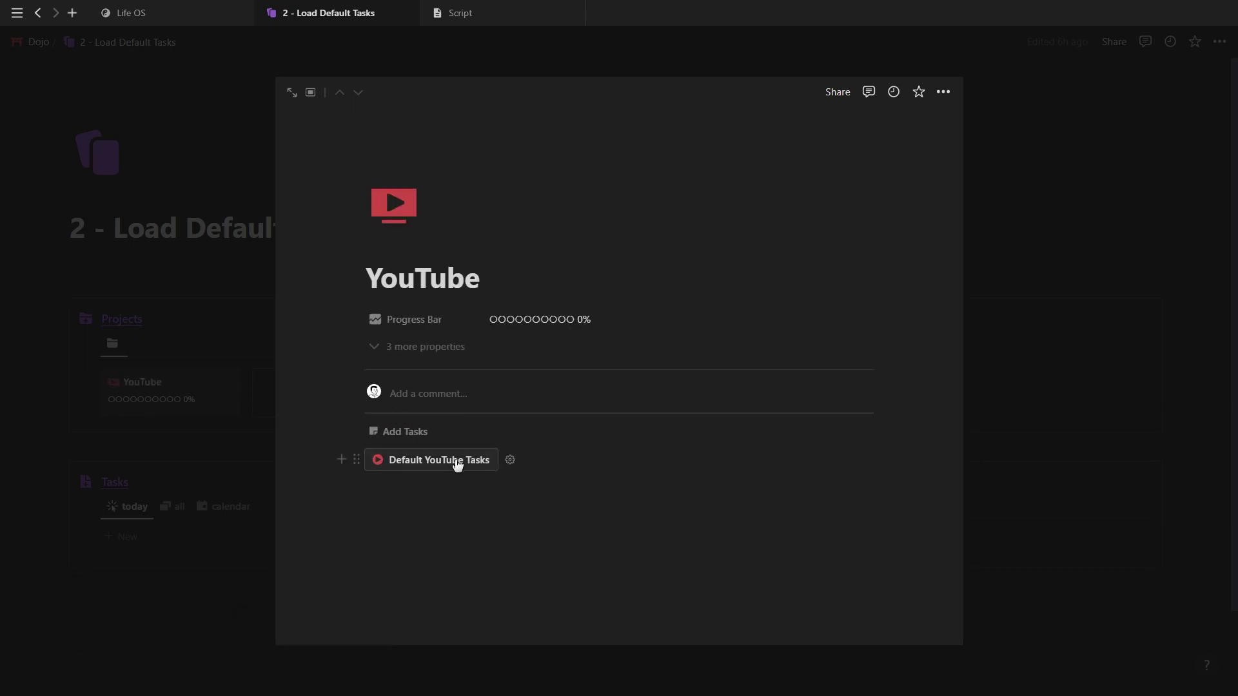
pyautogui.click(457, 462)
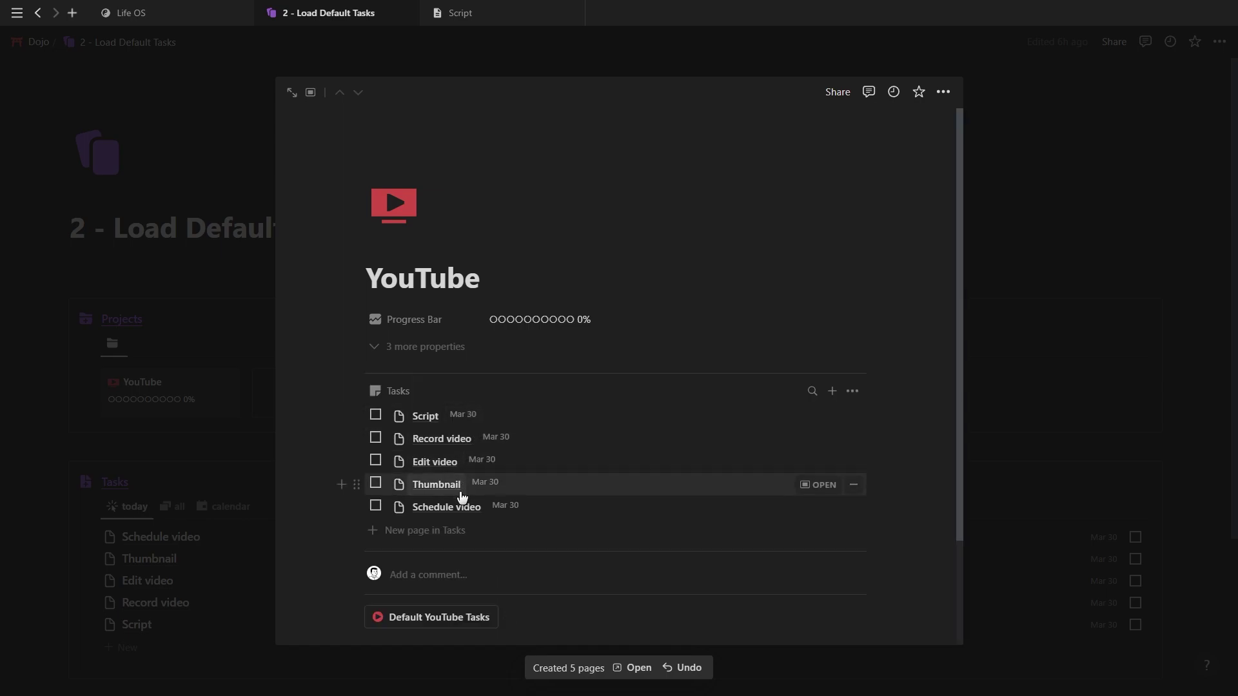
pyautogui.click(375, 438)
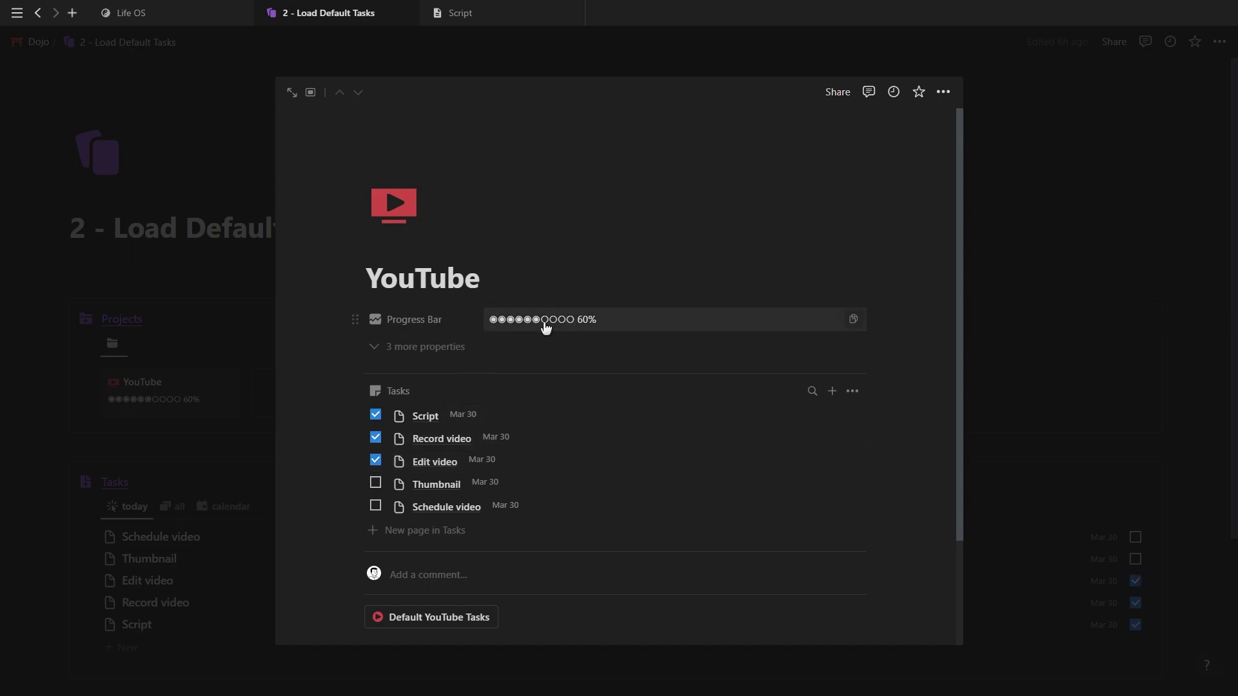
pyautogui.click(376, 485)
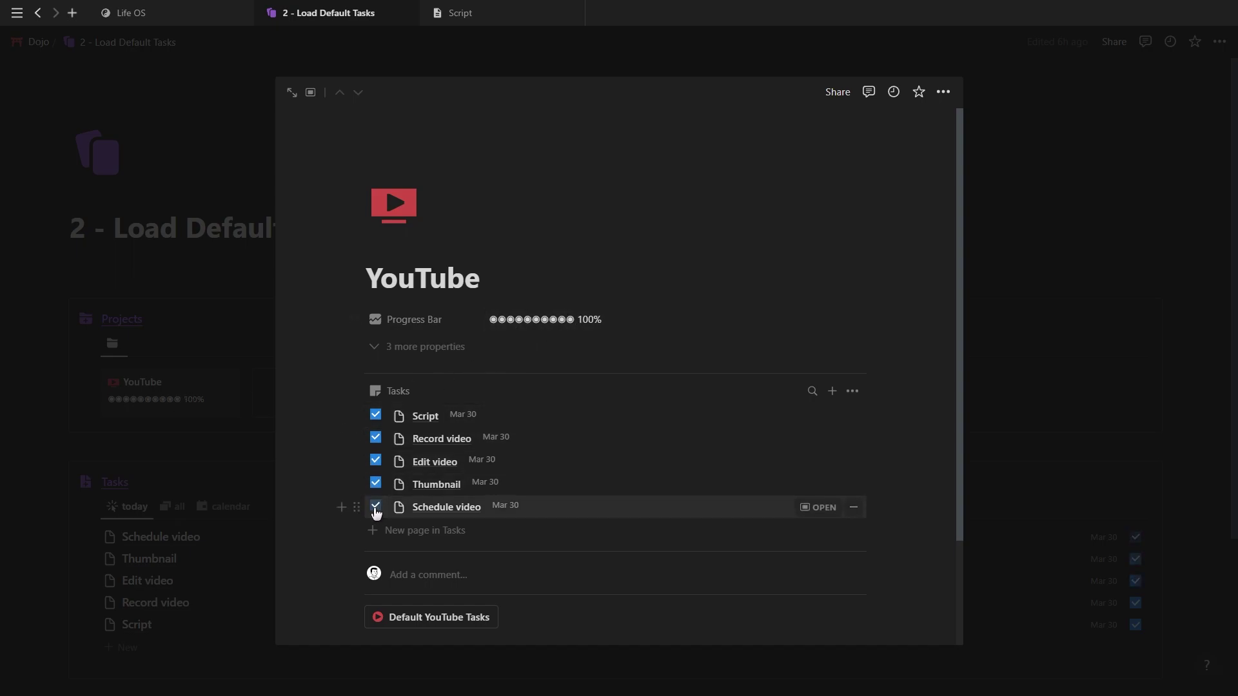
pyautogui.click(258, 461)
# - In the Untitled Projects template, insert a button that adds a page named Script to Tasks
pyautogui.click(1141, 342)
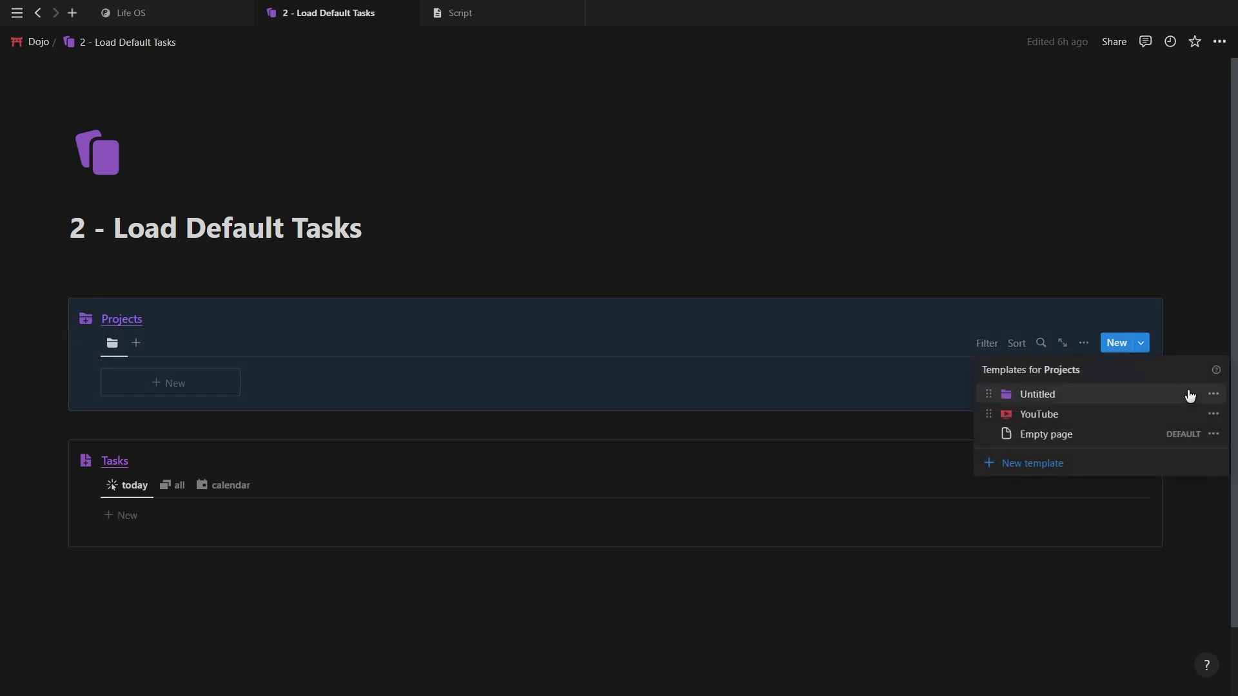
pyautogui.click(1213, 394)
pyautogui.click(1163, 394)
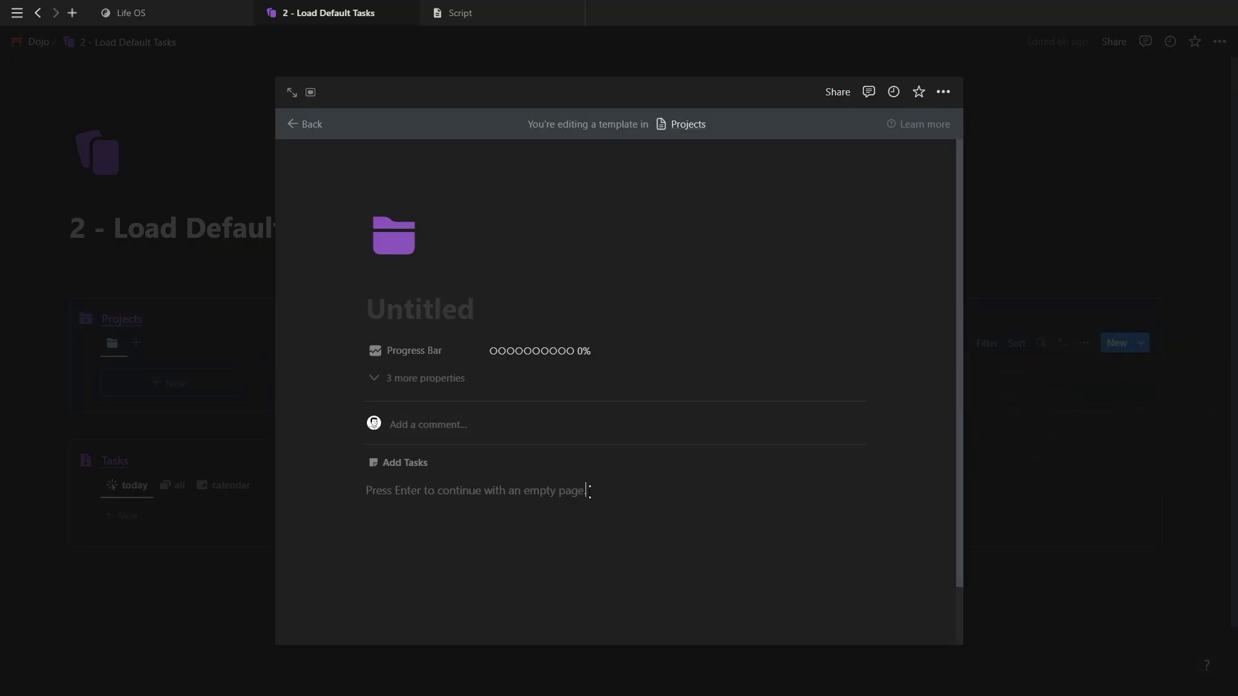
pyautogui.write('/button')
pyautogui.press('Return')
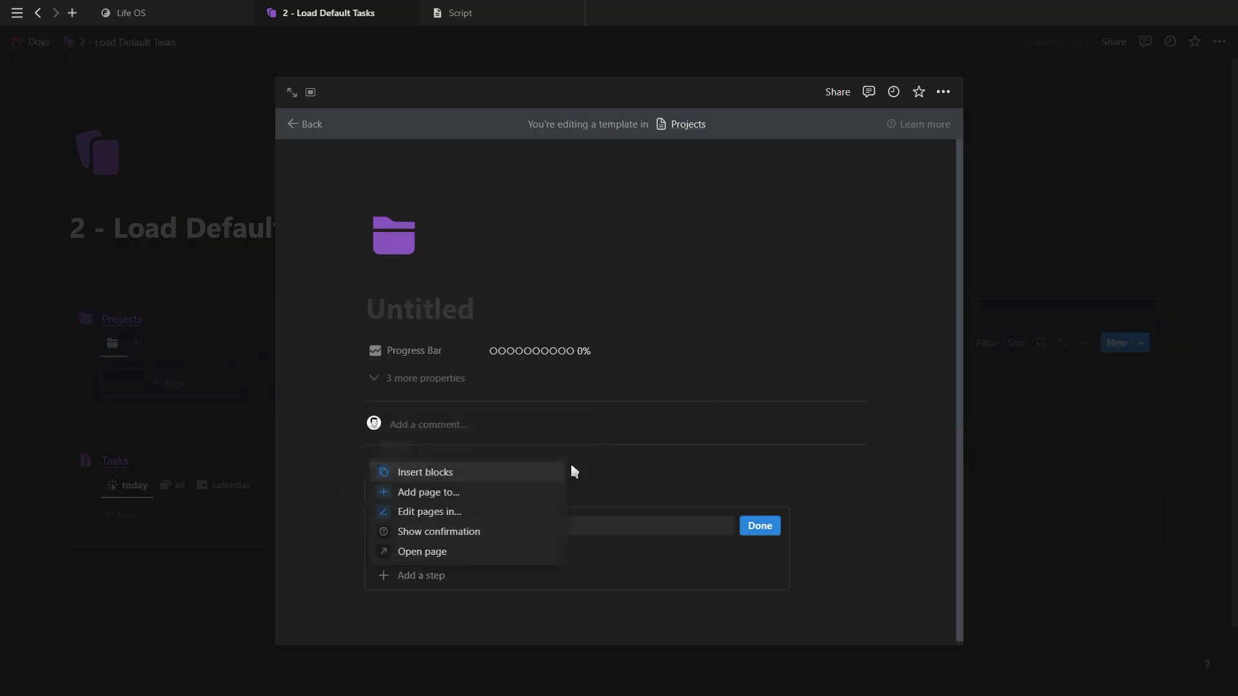
pyautogui.click(499, 494)
pyautogui.click(509, 584)
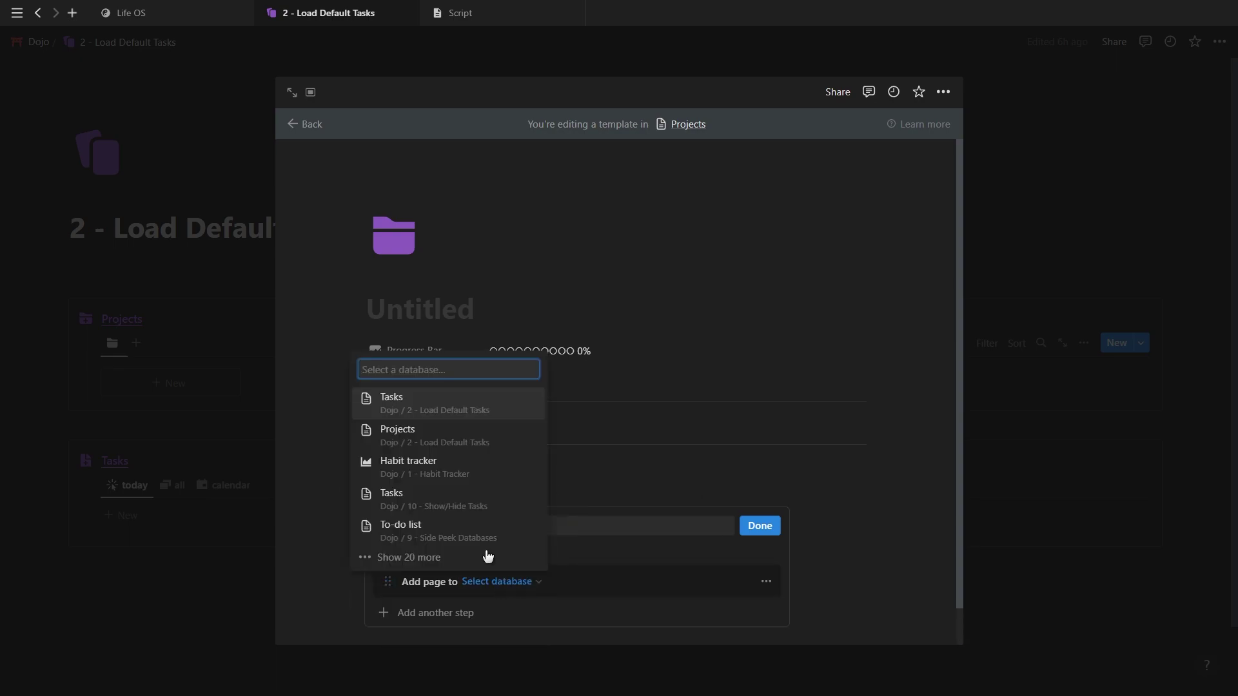
pyautogui.click(442, 416)
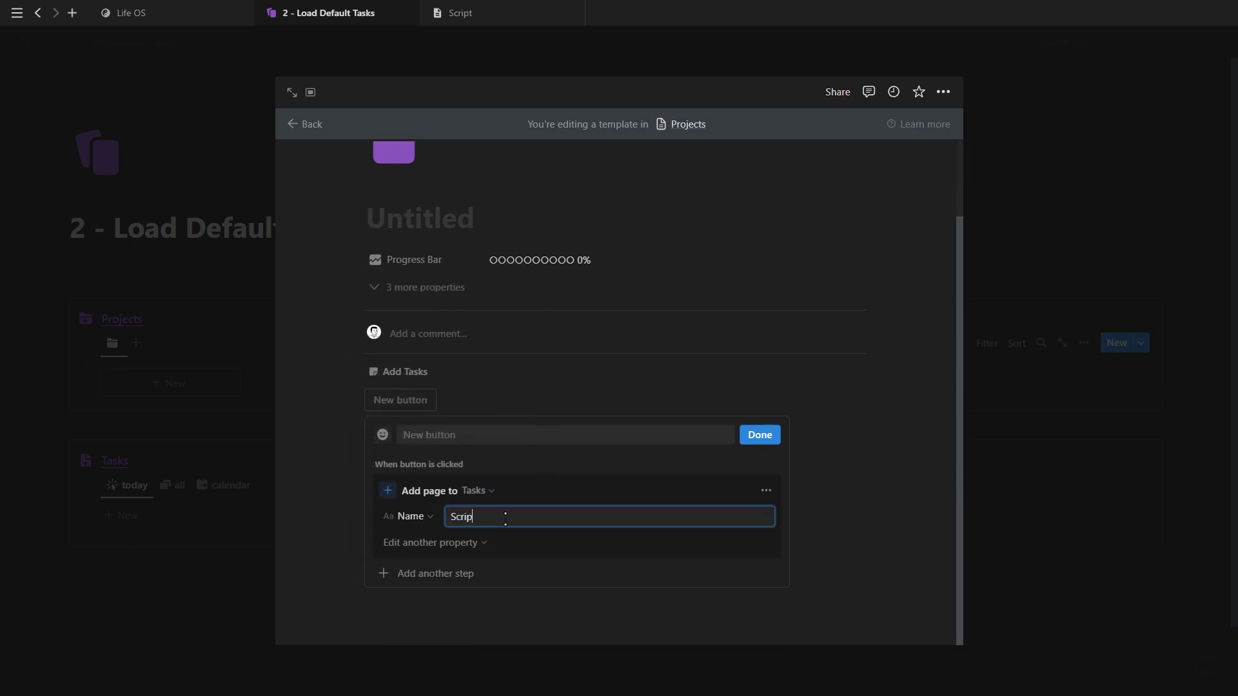
# - Set the Script task's due date to Today and Assignee to Person who clicked button
pyautogui.click(470, 544)
pyautogui.click(408, 616)
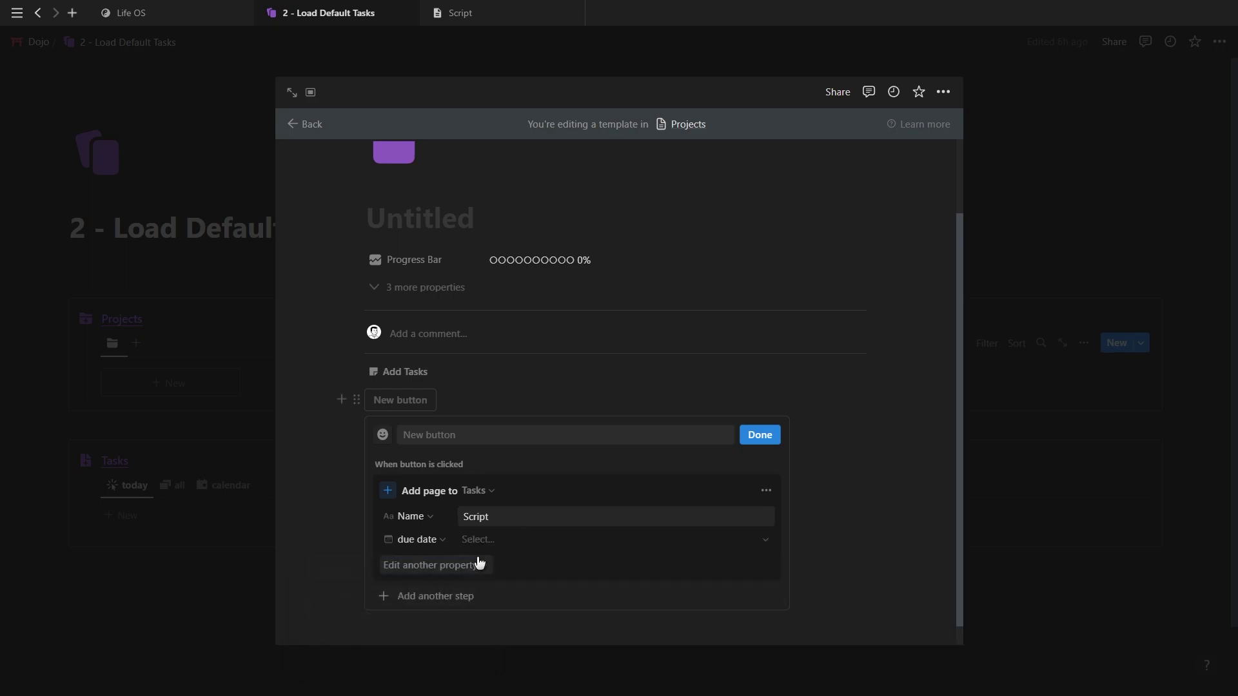
pyautogui.click(629, 604)
pyautogui.click(447, 565)
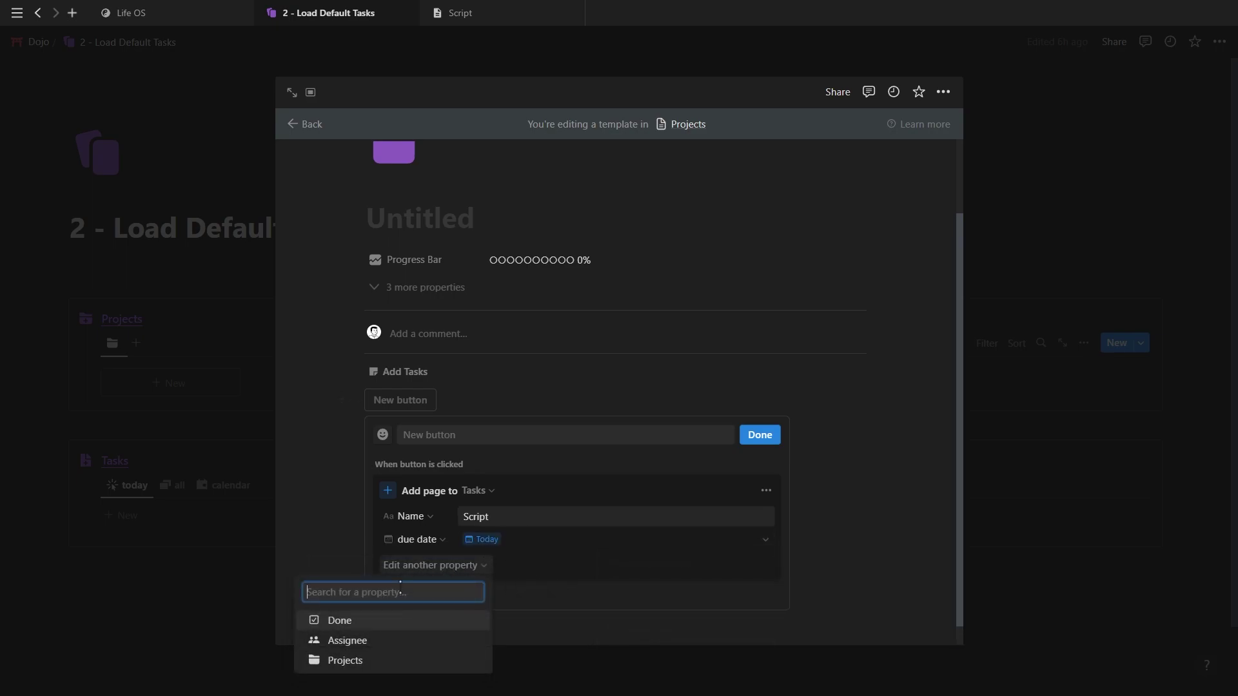
pyautogui.click(359, 642)
pyautogui.click(483, 563)
pyautogui.click(628, 635)
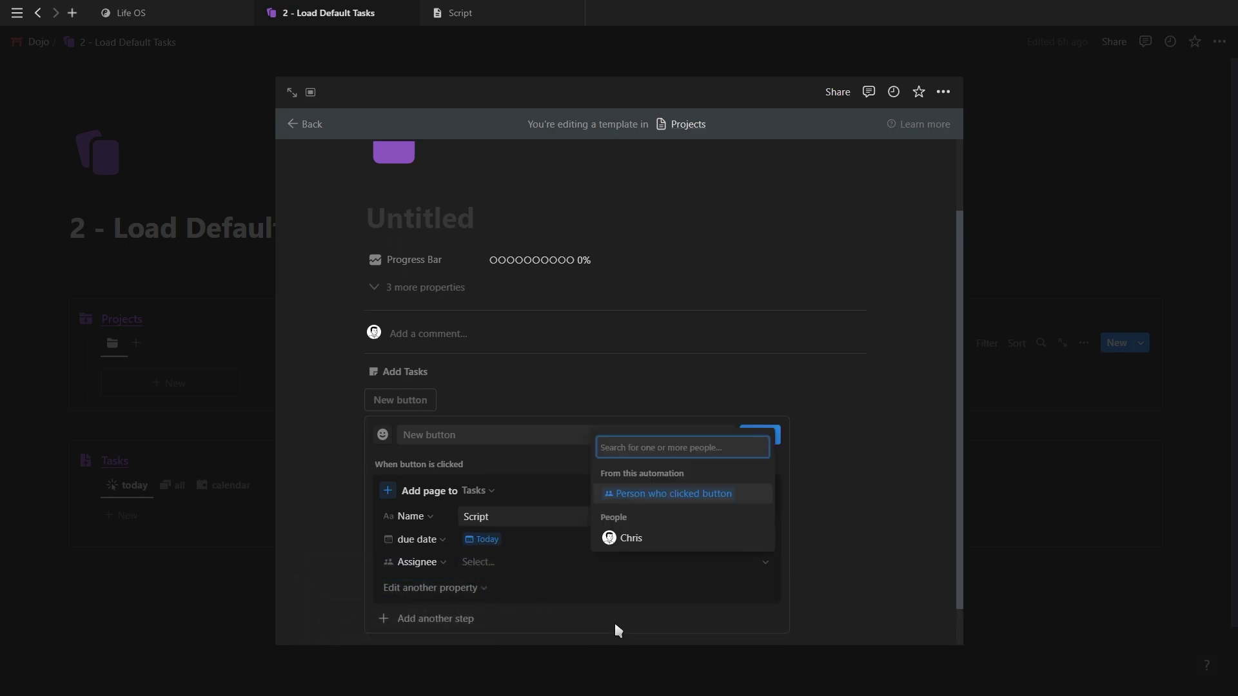
pyautogui.click(547, 527)
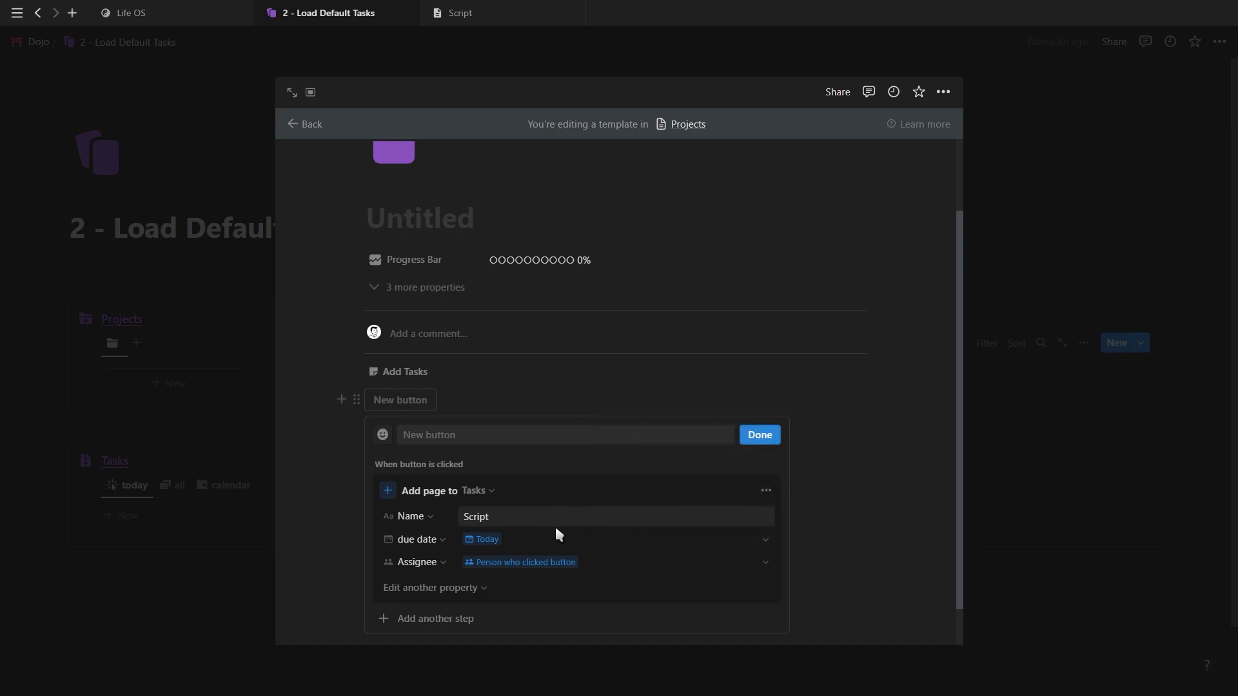
# - Link the new task's Projects relation to This page
pyautogui.scroll(-1, 483, 534)
pyautogui.click(464, 542)
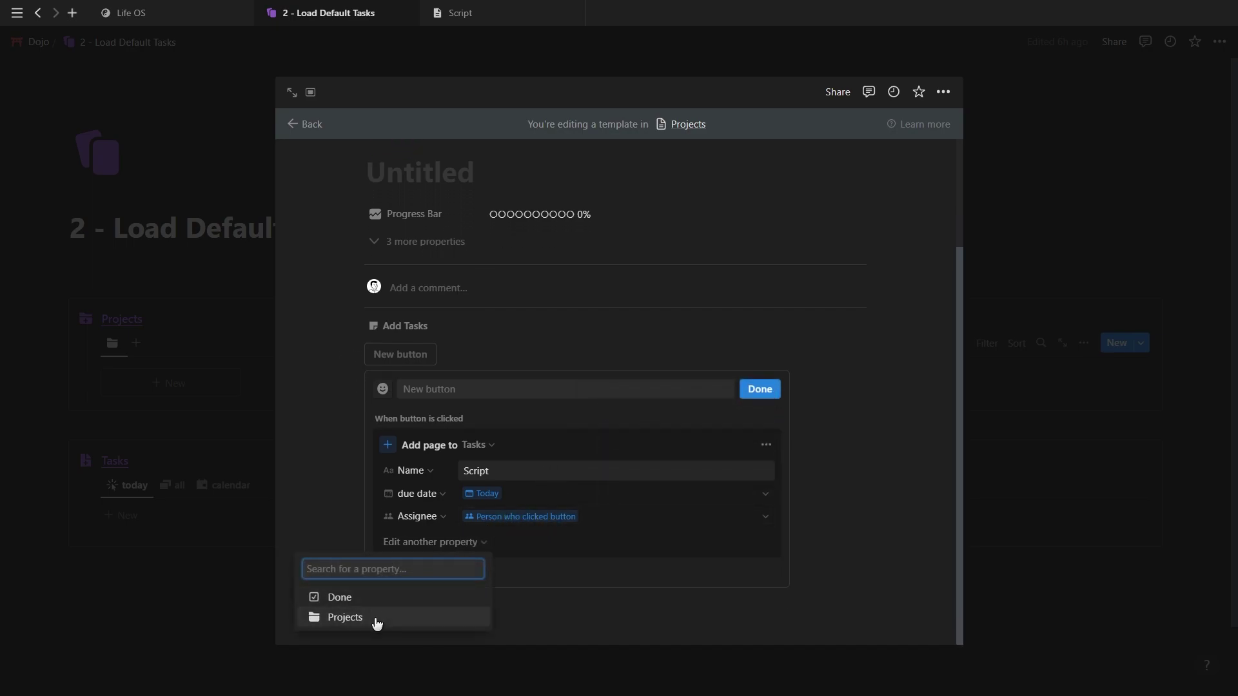
pyautogui.click(376, 618)
pyautogui.click(489, 540)
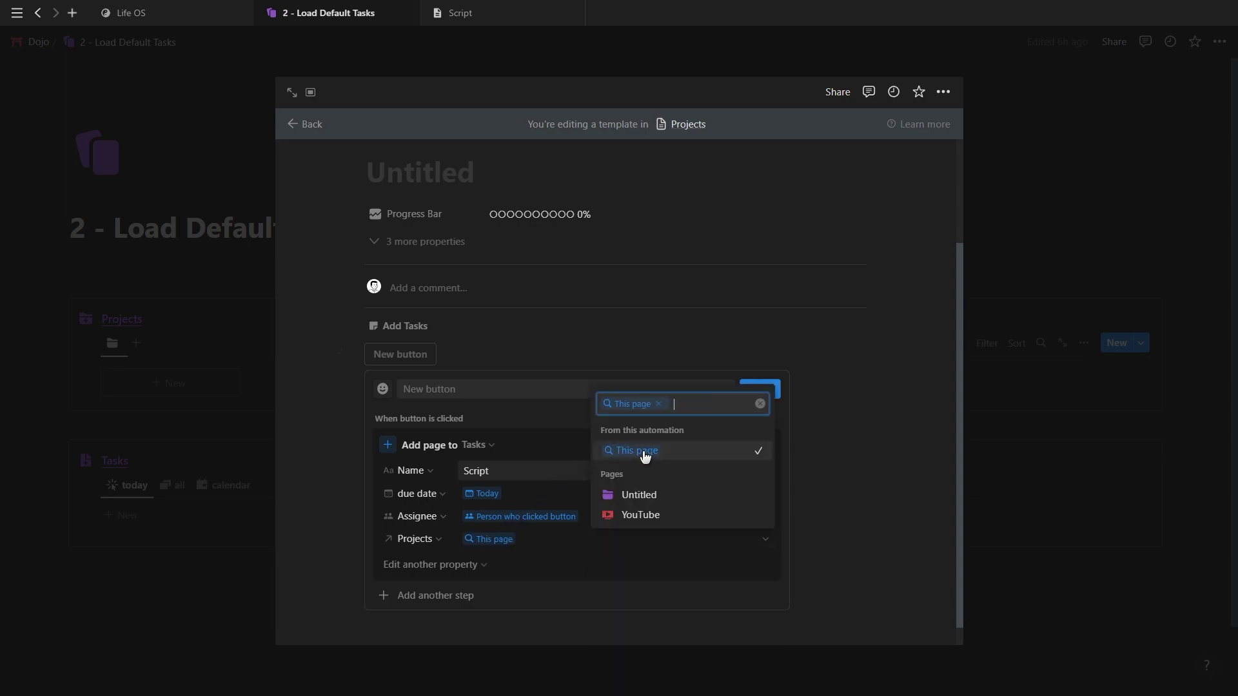
pyautogui.press('Escape')
# - Duplicate the Script task step below itself and rename the copy to Record
pyautogui.click(765, 444)
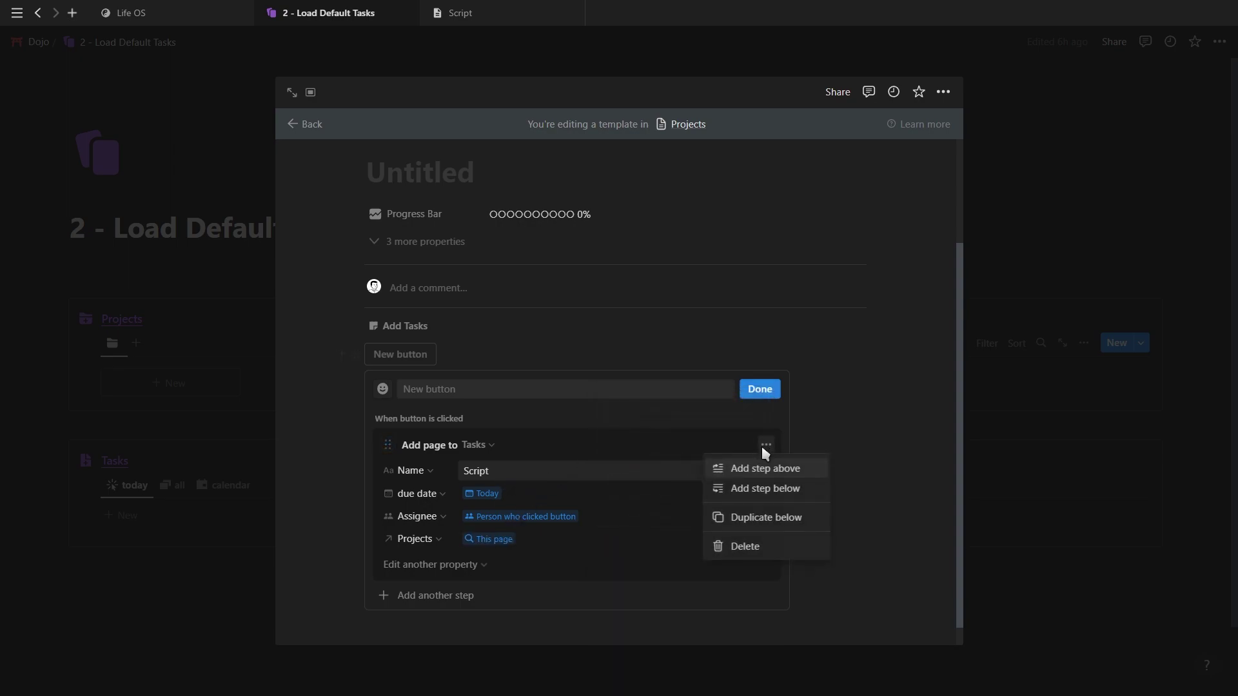
pyautogui.click(735, 519)
pyautogui.scroll(-3, 546, 511)
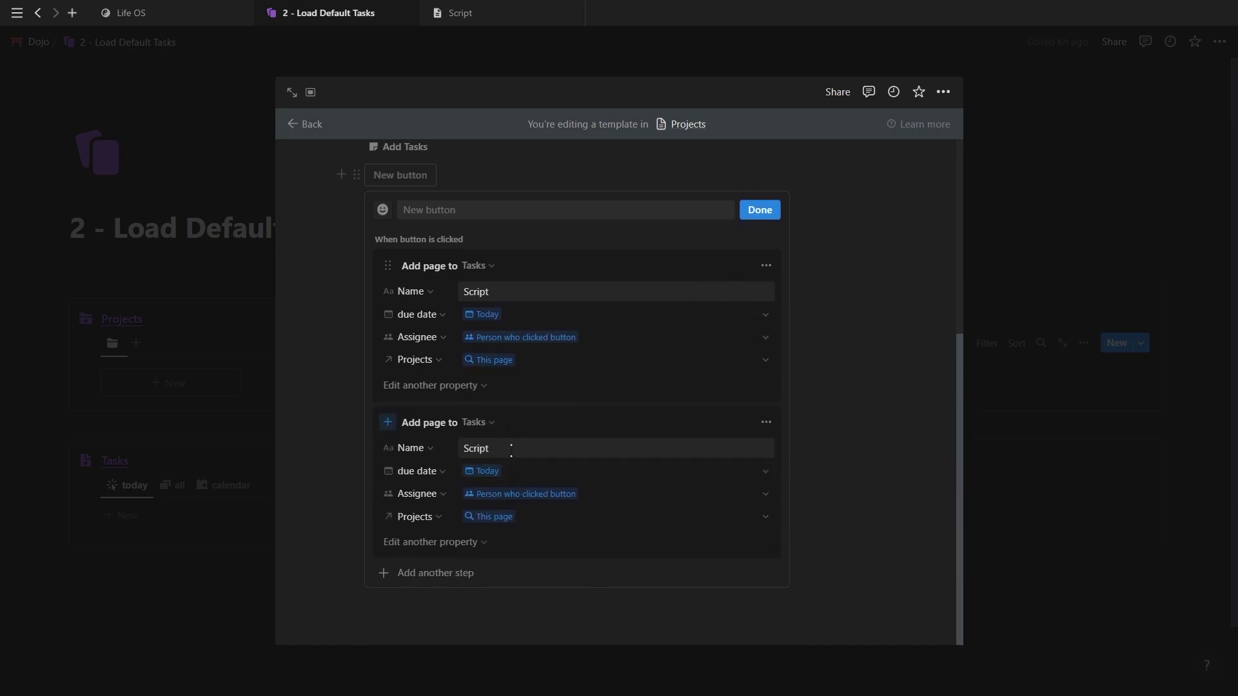
pyautogui.doubleClick(476, 448)
pyautogui.write('Record')
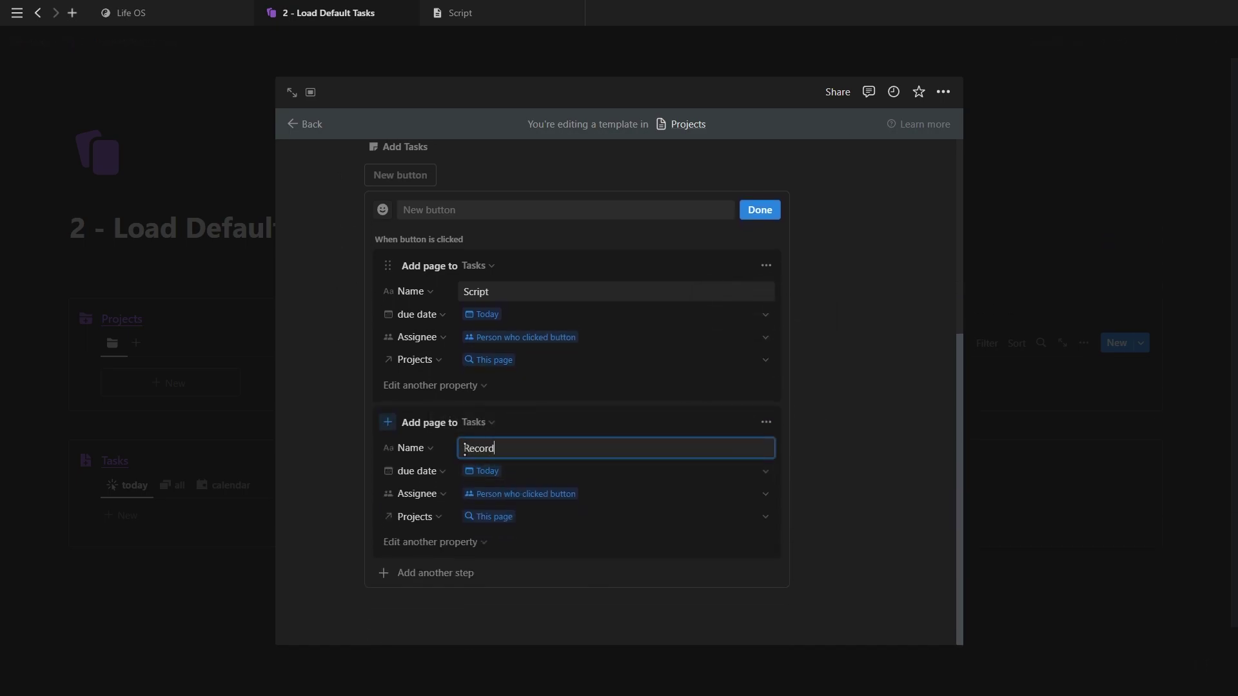
# - Name the button Default Tasks, give it a click icon, and finish editing
pyautogui.scroll(2, 490, 387)
pyautogui.click(453, 338)
pyautogui.write('Default Tasks')
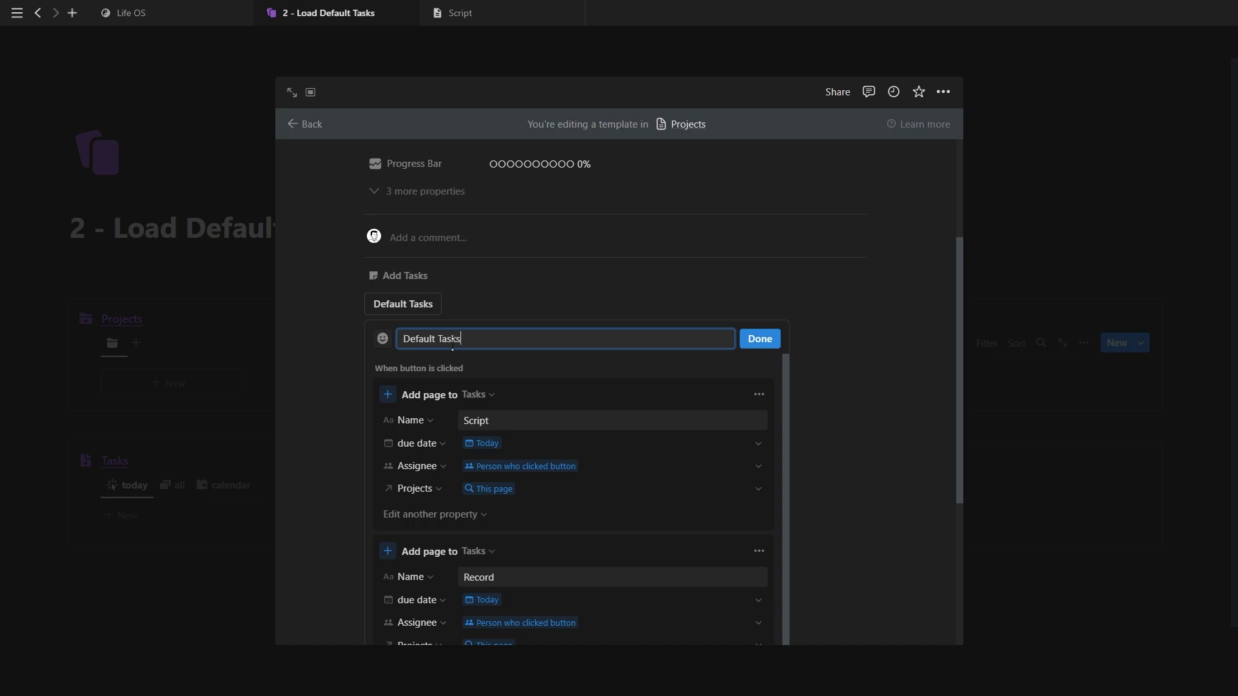
pyautogui.click(383, 340)
pyautogui.write('clic')
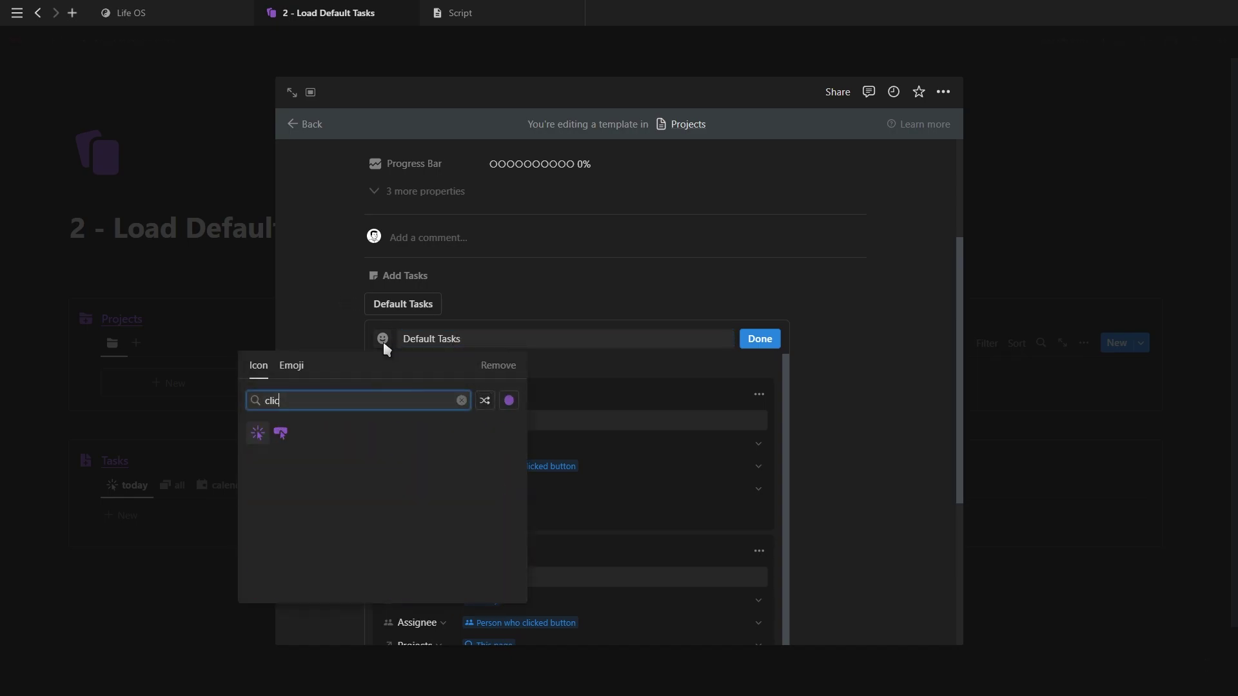
pyautogui.click(281, 431)
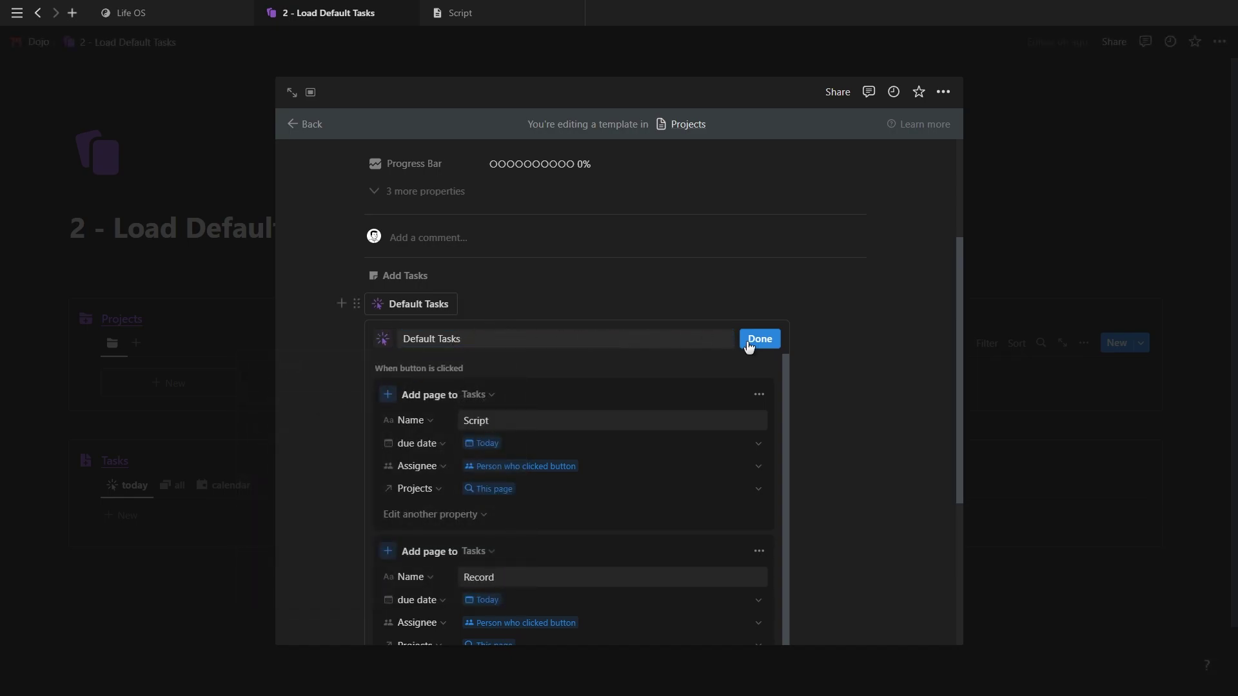
pyautogui.click(759, 339)
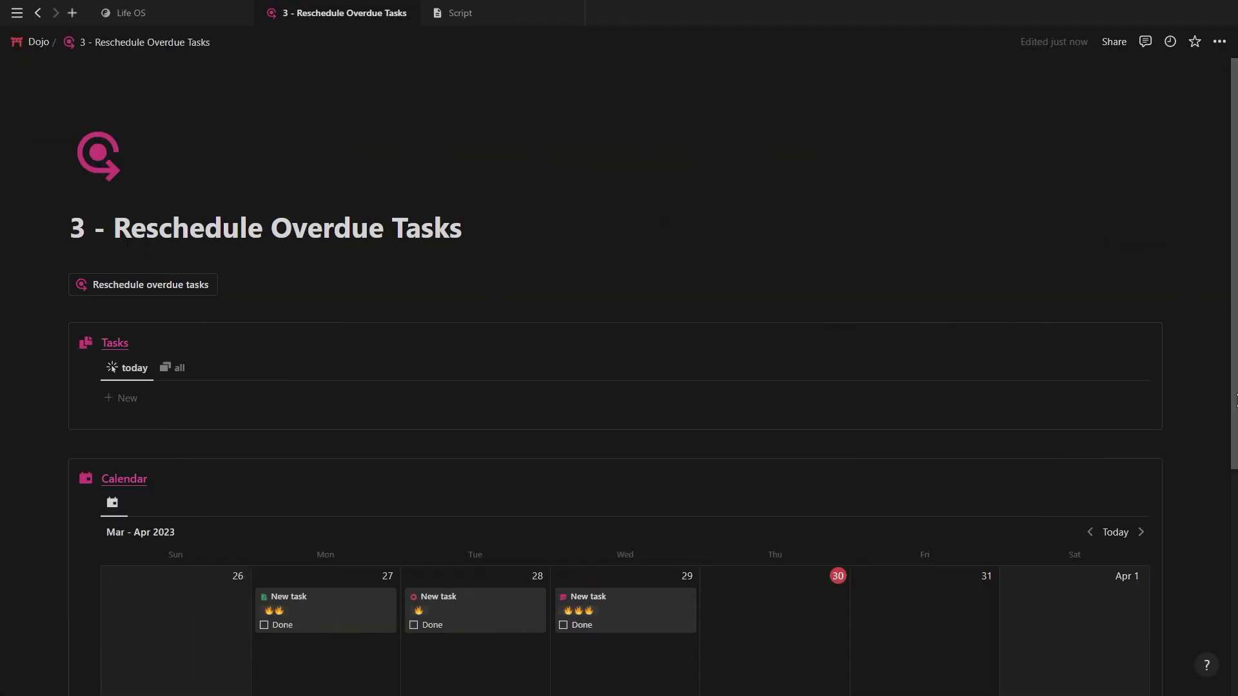
# - Run Reschedule overdue tasks and check the three overdue tasks now sit on today's date
pyautogui.scroll(-3, 780, 403)
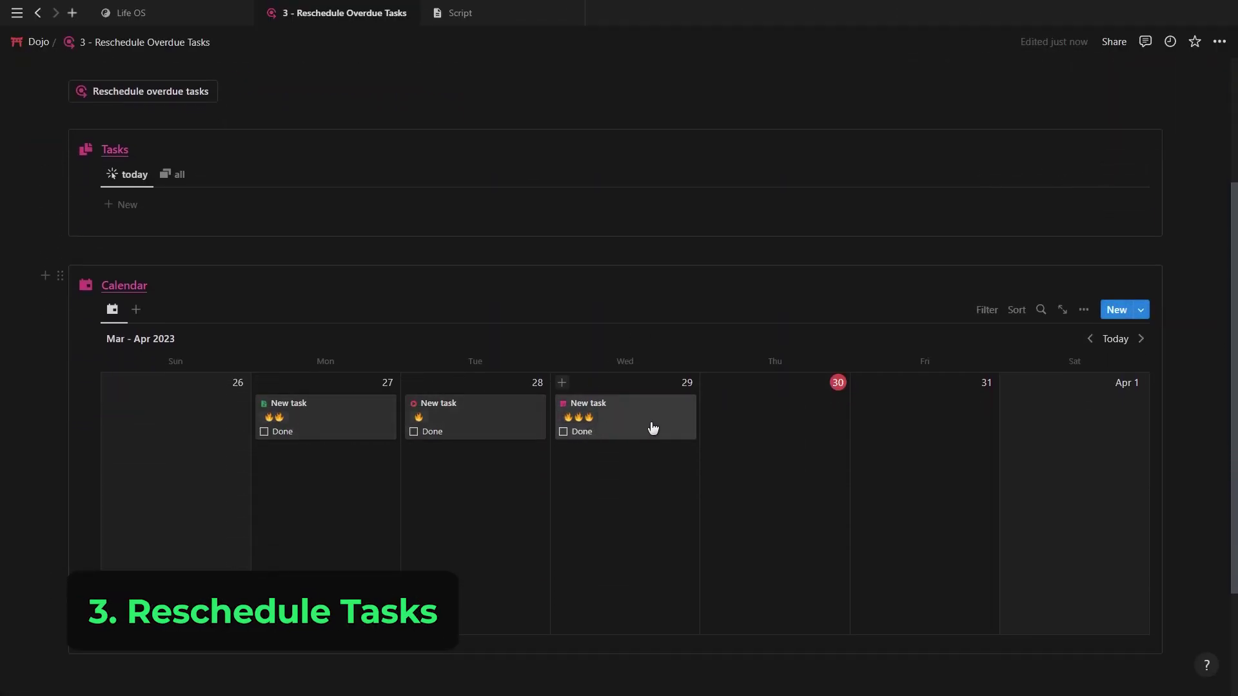
pyautogui.scroll(3, 351, 419)
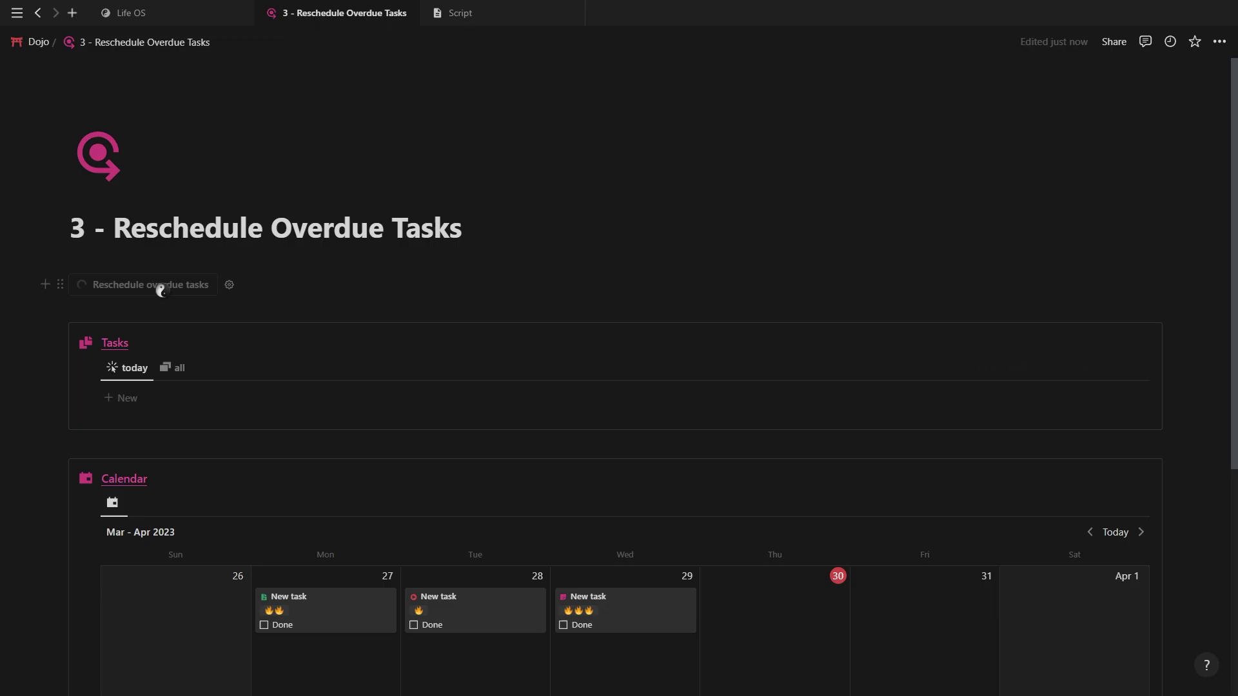
pyautogui.click(643, 385)
pyautogui.scroll(-2, 645, 394)
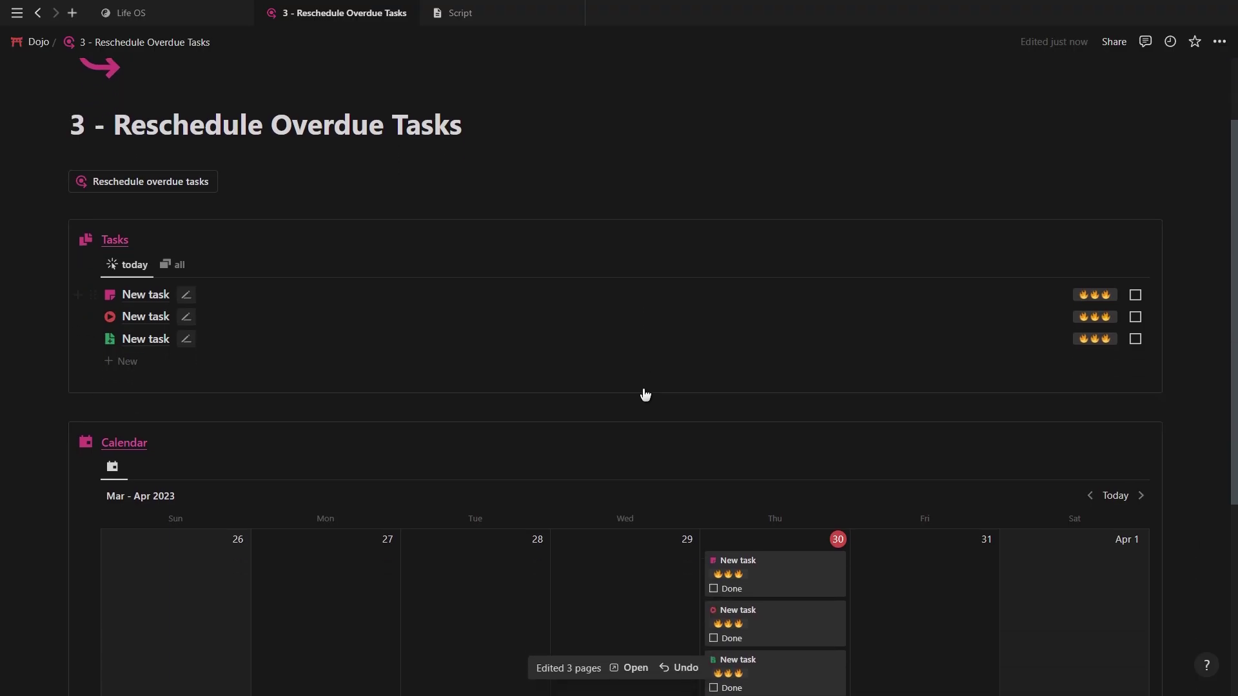
pyautogui.scroll(-3, 645, 394)
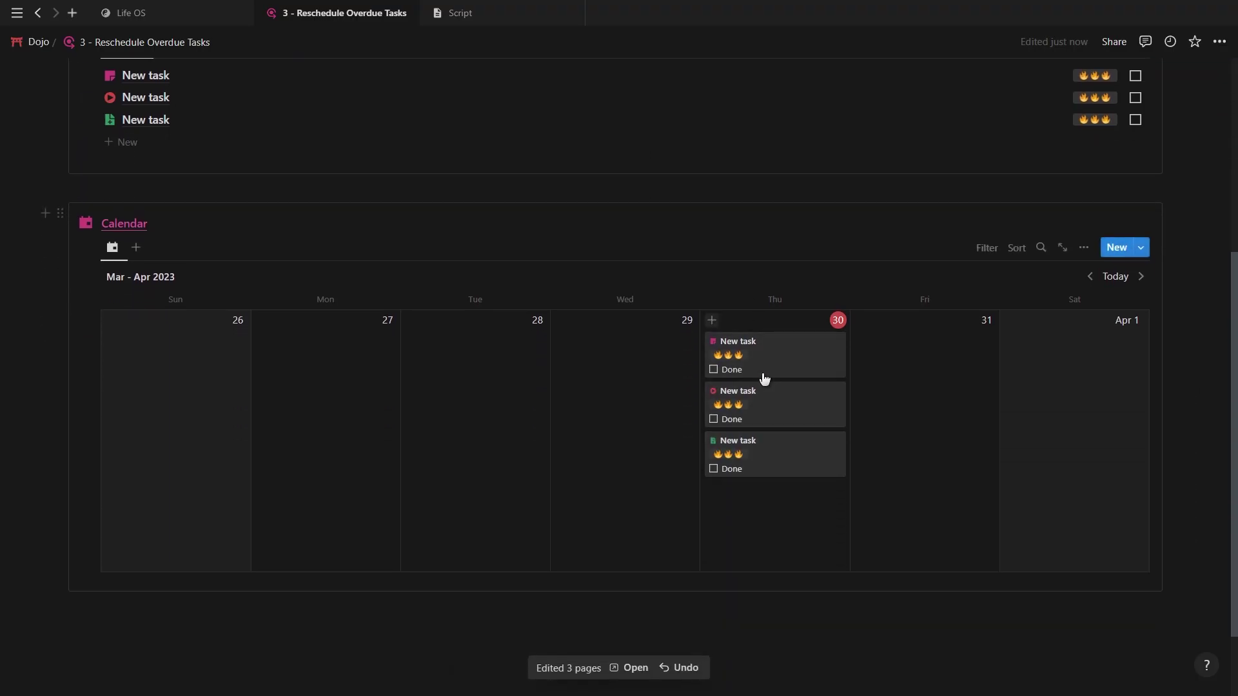
pyautogui.scroll(3, 766, 367)
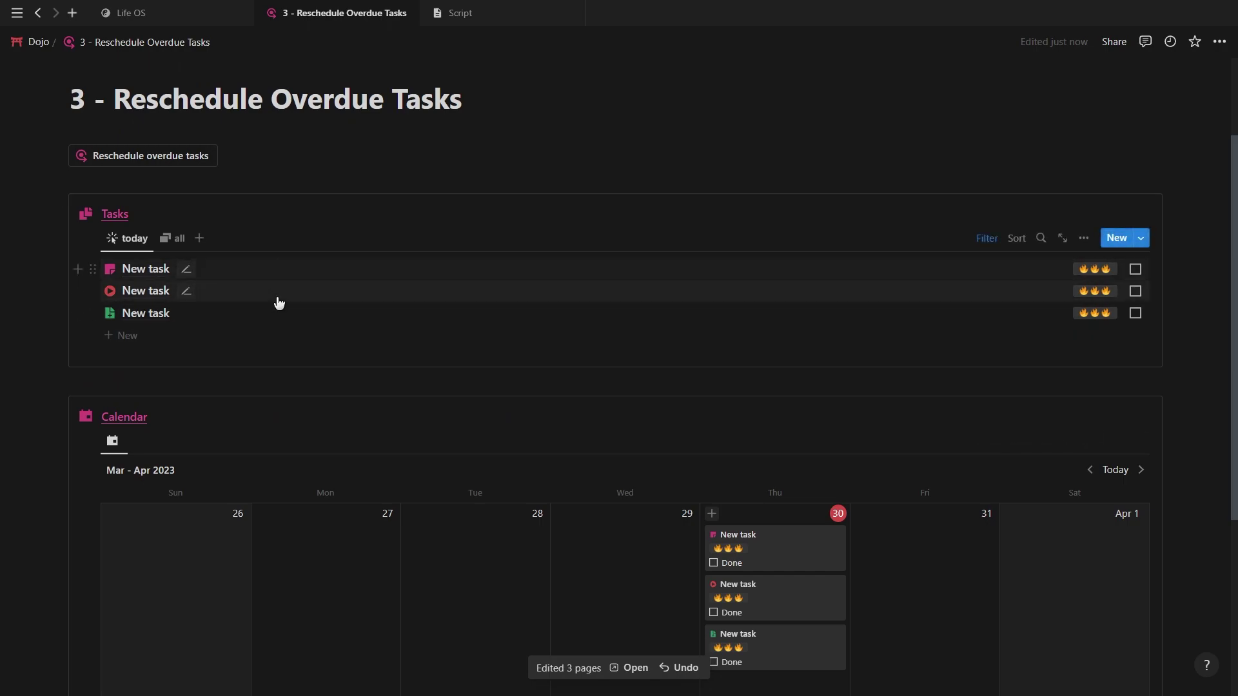
pyautogui.scroll(2, 279, 303)
pyautogui.click(509, 231)
# - Insert a button that edits Tasks pages, filtered to due date Is before Today
pyautogui.press('Return')
pyautogui.write('/')
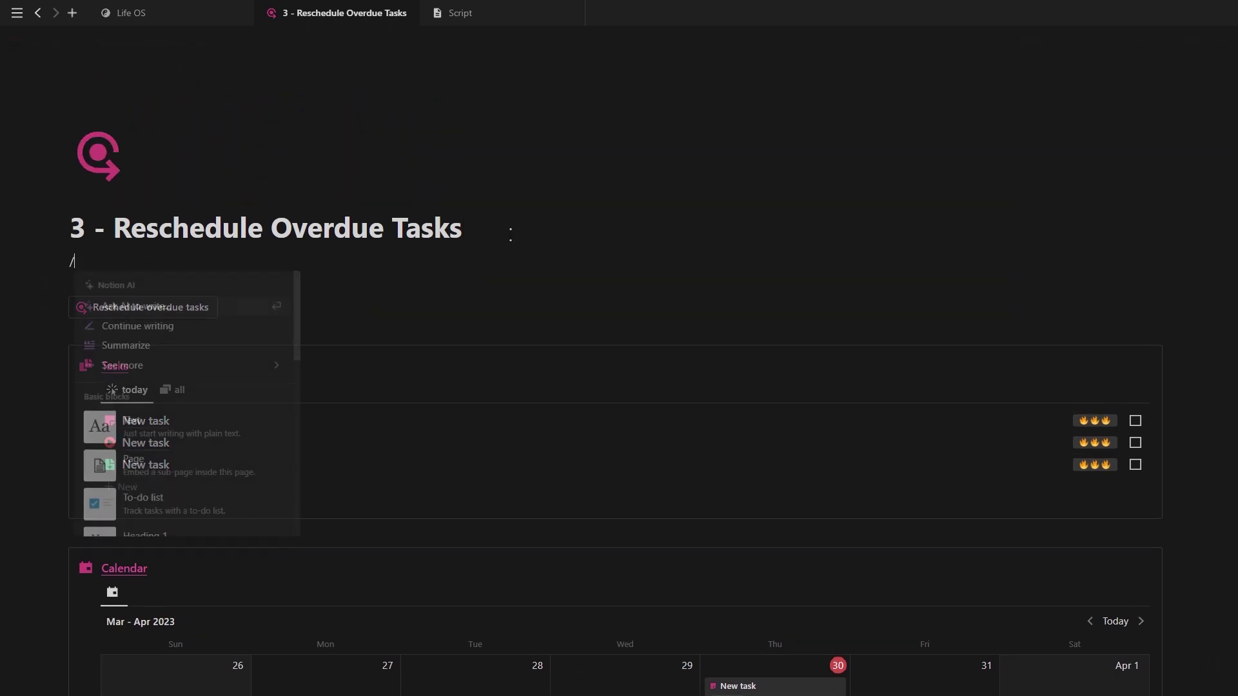
pyautogui.write('butt')
pyautogui.press('Return')
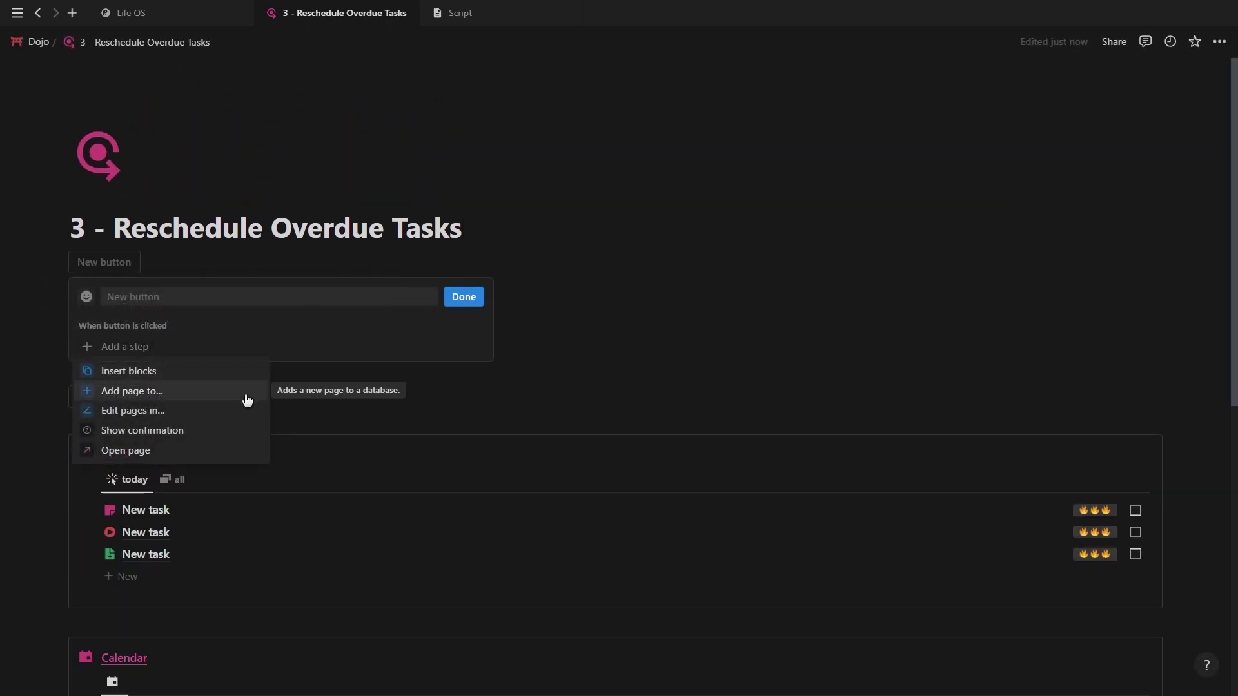
pyautogui.click(235, 412)
pyautogui.click(423, 382)
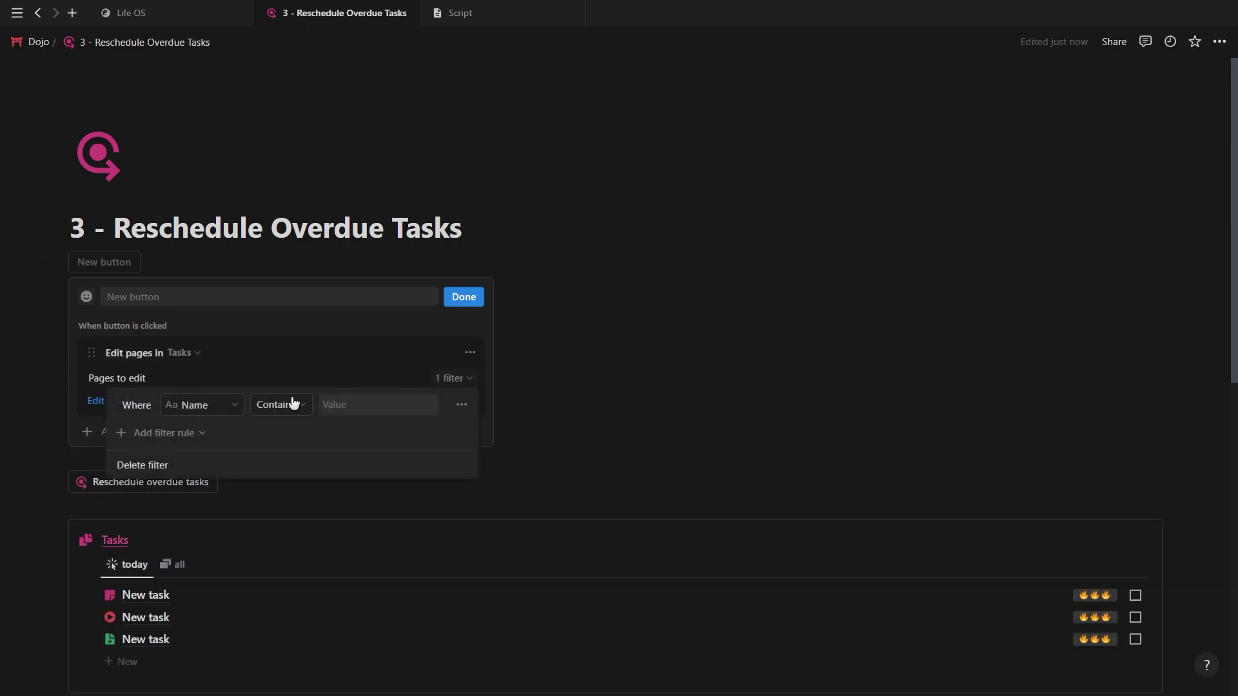
pyautogui.click(222, 404)
pyautogui.click(181, 521)
pyautogui.click(261, 405)
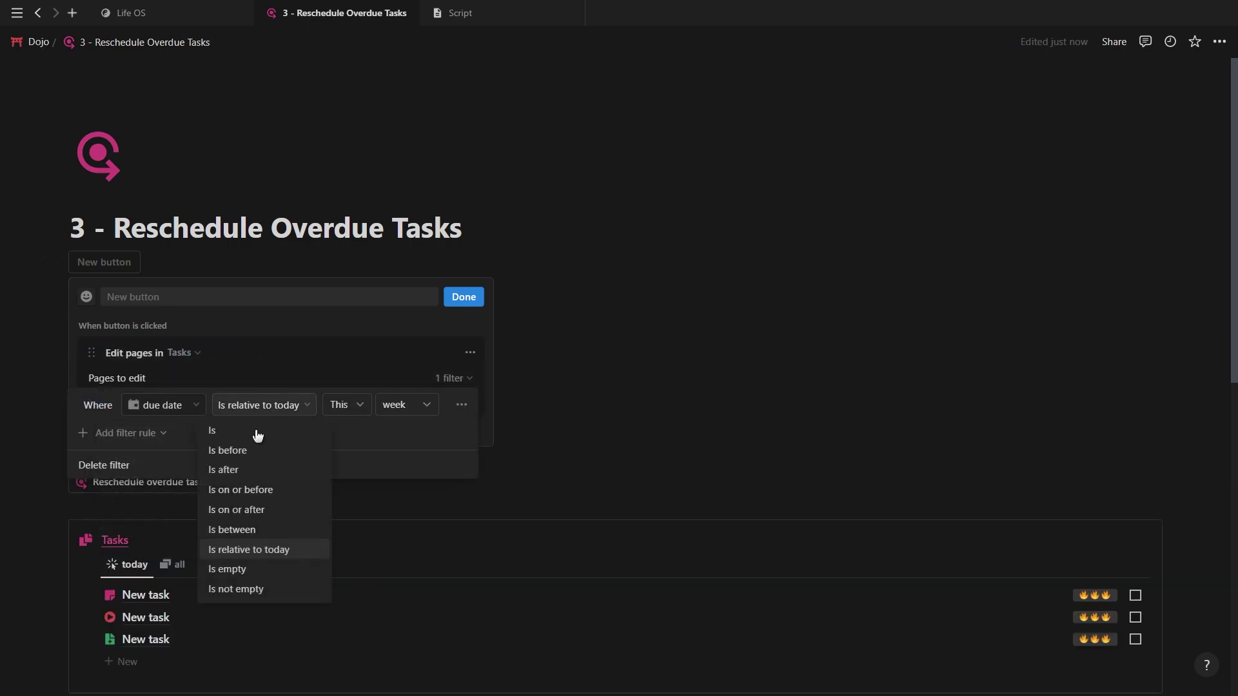
pyautogui.click(245, 450)
# - Add a second filter rule: Done Is Unchecked
pyautogui.click(271, 433)
pyautogui.click(259, 455)
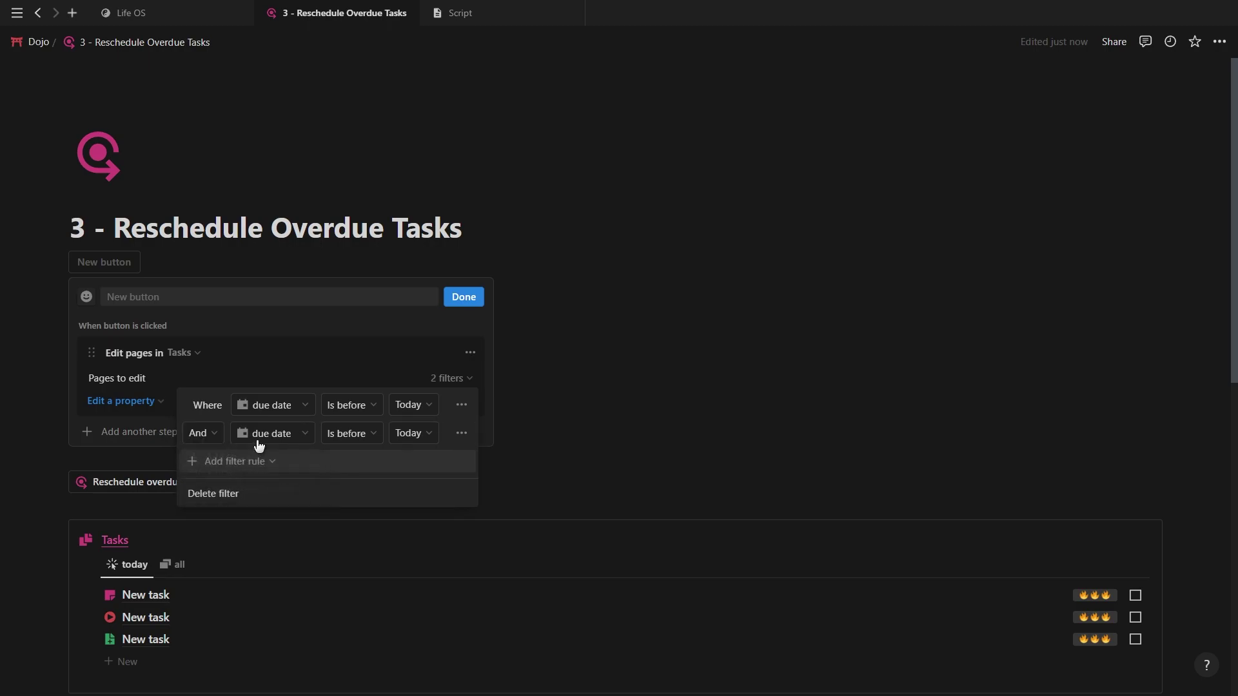
pyautogui.click(259, 443)
pyautogui.click(206, 501)
pyautogui.click(381, 434)
pyautogui.click(384, 461)
pyautogui.click(264, 392)
# - Make the button set matching tasks' due date to Today and Priority to three flames
pyautogui.click(150, 403)
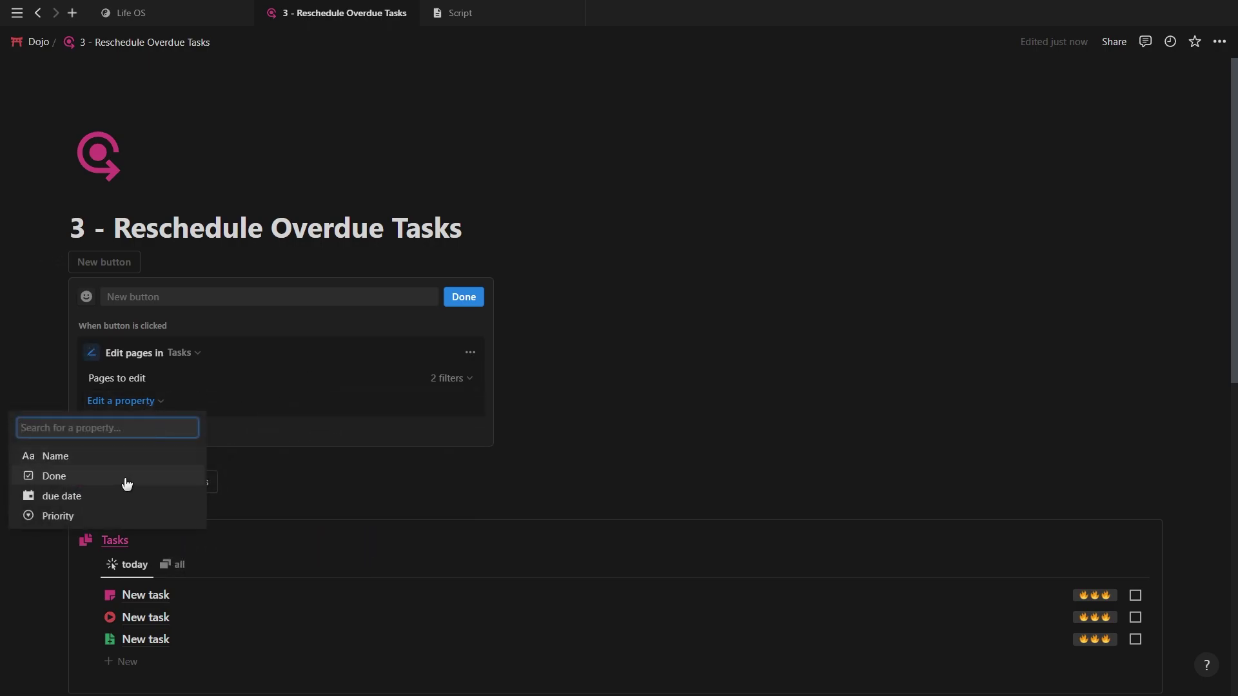
pyautogui.click(123, 494)
pyautogui.click(222, 402)
pyautogui.click(326, 465)
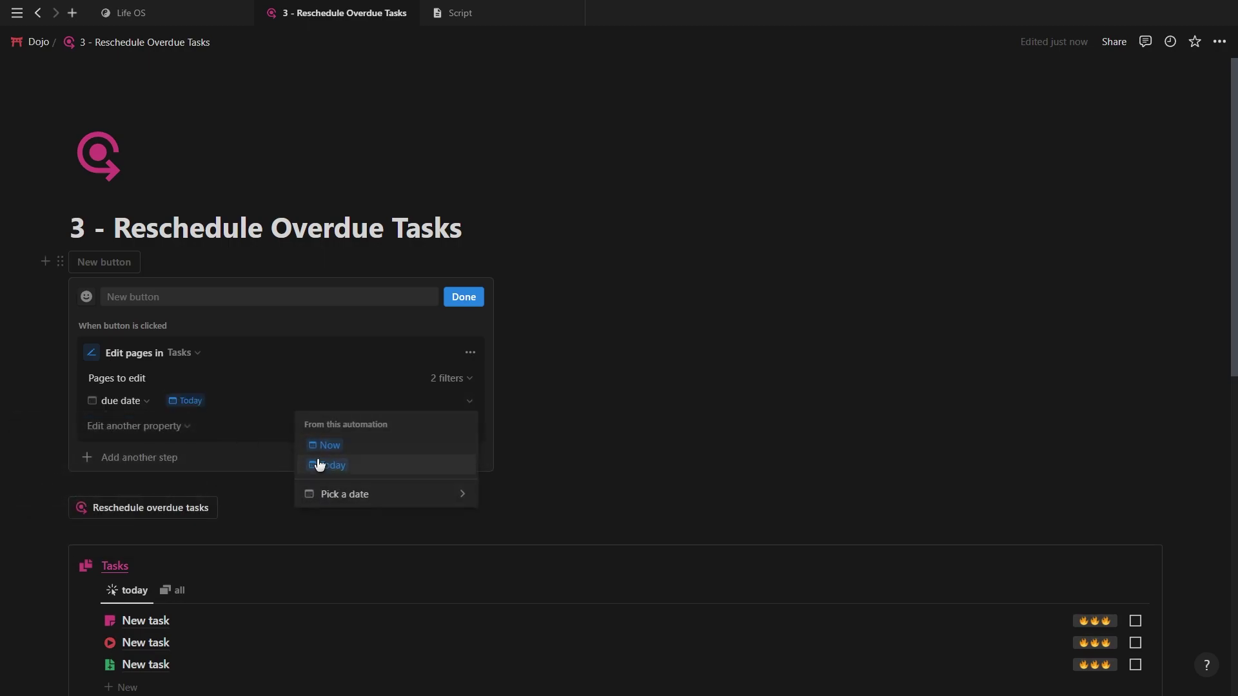
pyautogui.click(135, 425)
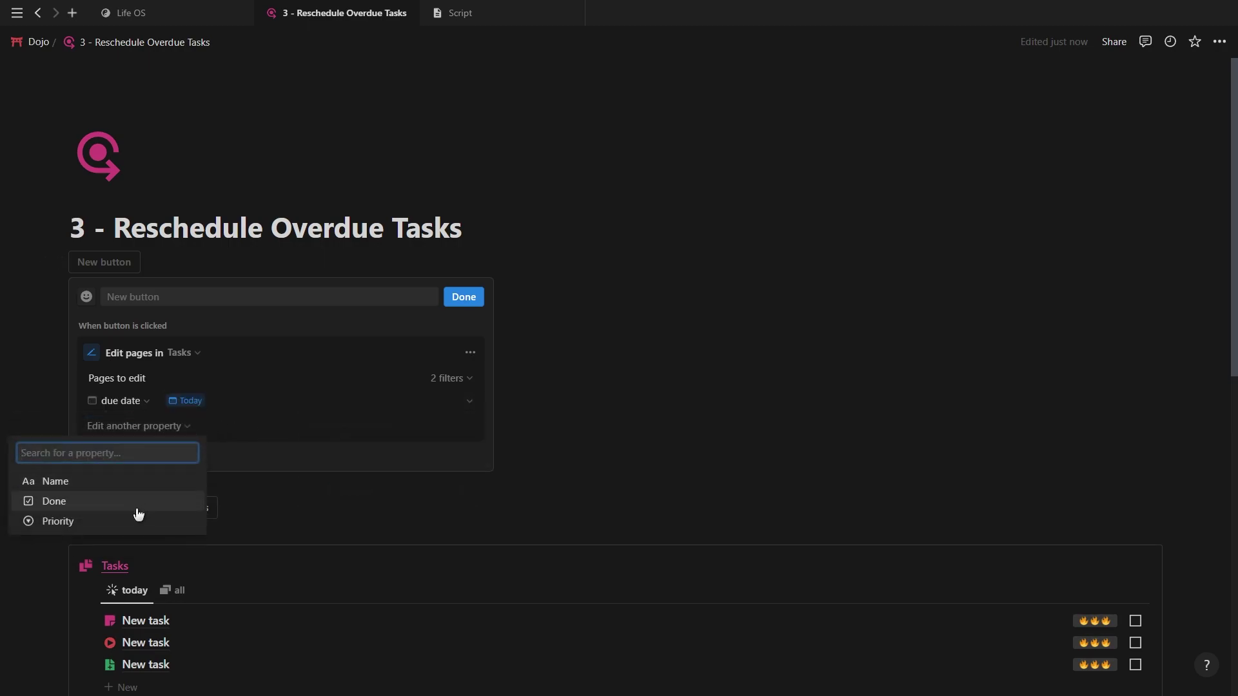
pyautogui.click(135, 519)
pyautogui.click(193, 427)
pyautogui.click(307, 498)
pyautogui.press('Escape')
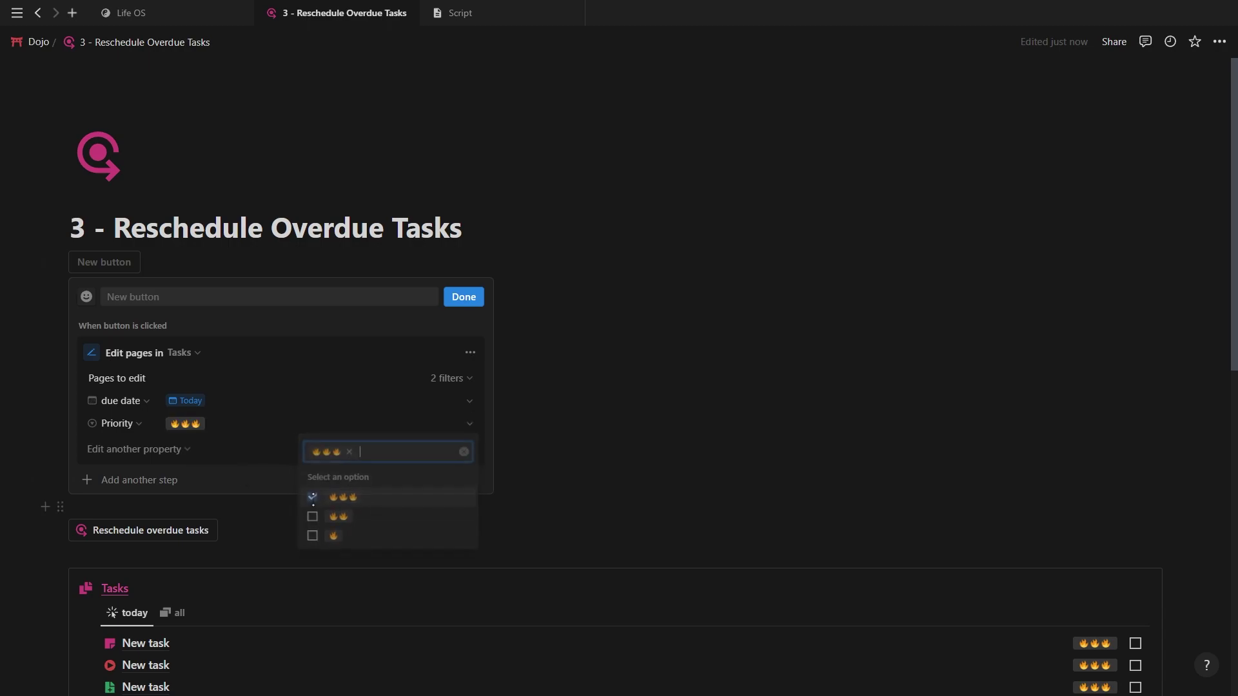
# - Add a Show confirmation step and name the button Reschedule tasks
pyautogui.click(150, 480)
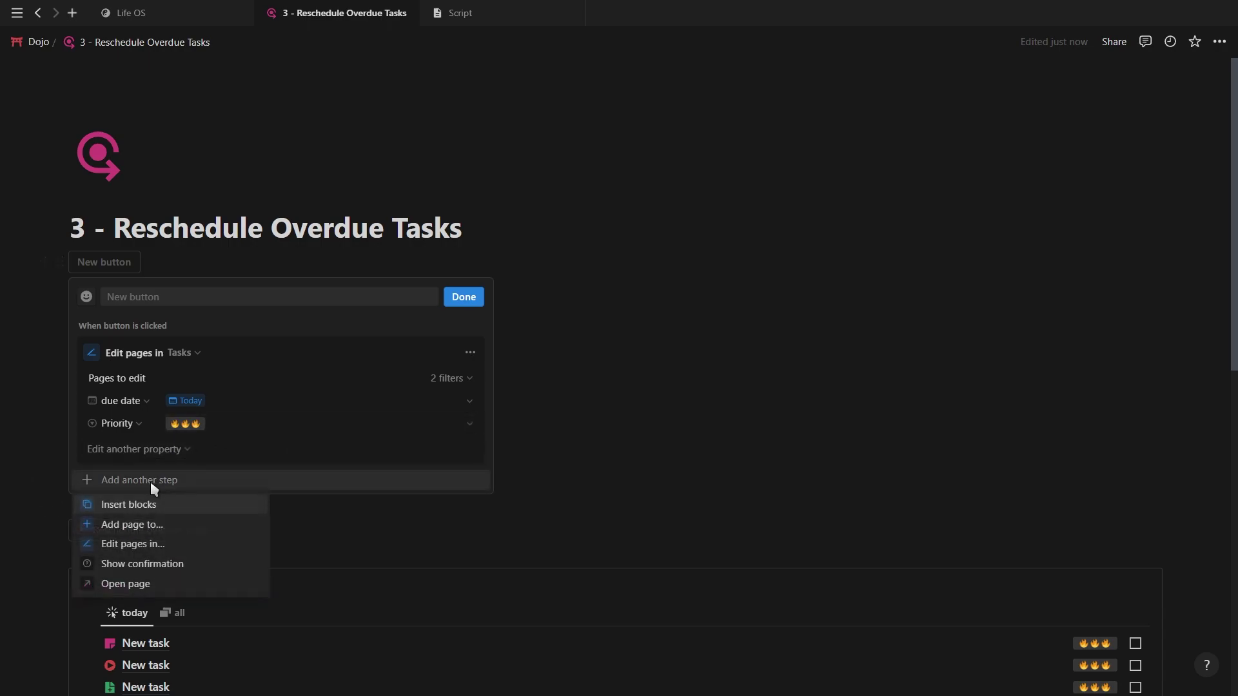
pyautogui.click(142, 564)
pyautogui.write('Reschedule tasks')
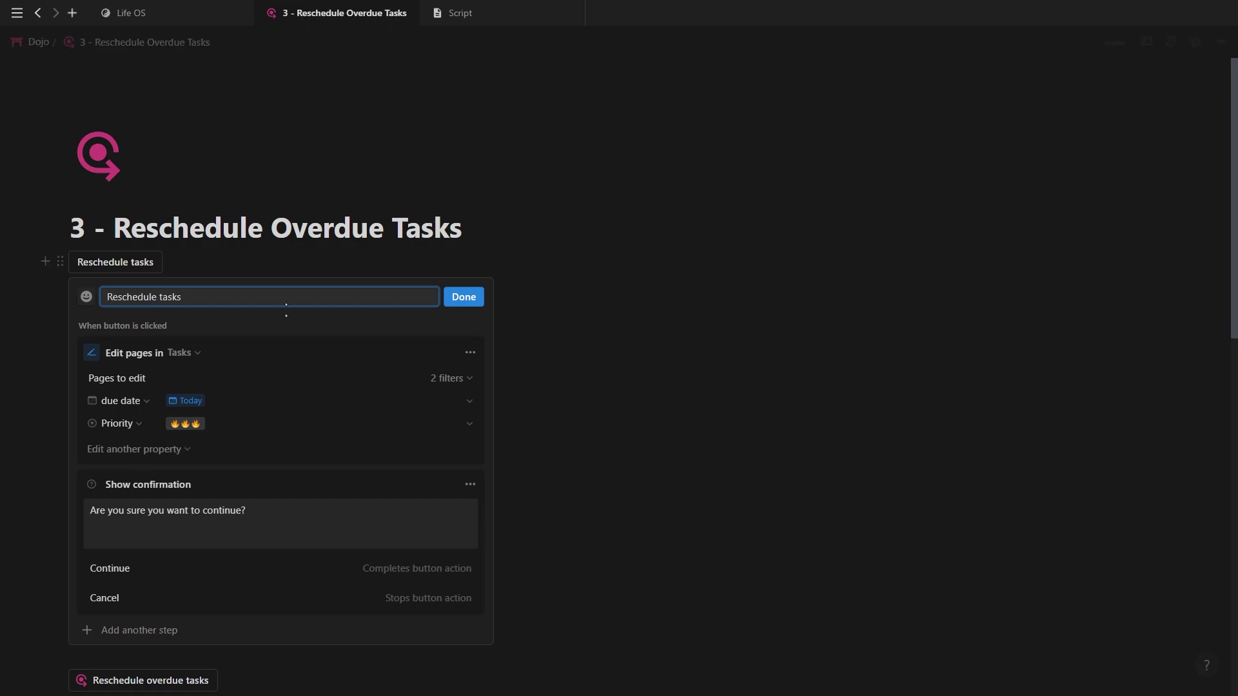
pyautogui.click(331, 274)
pyautogui.click(464, 297)
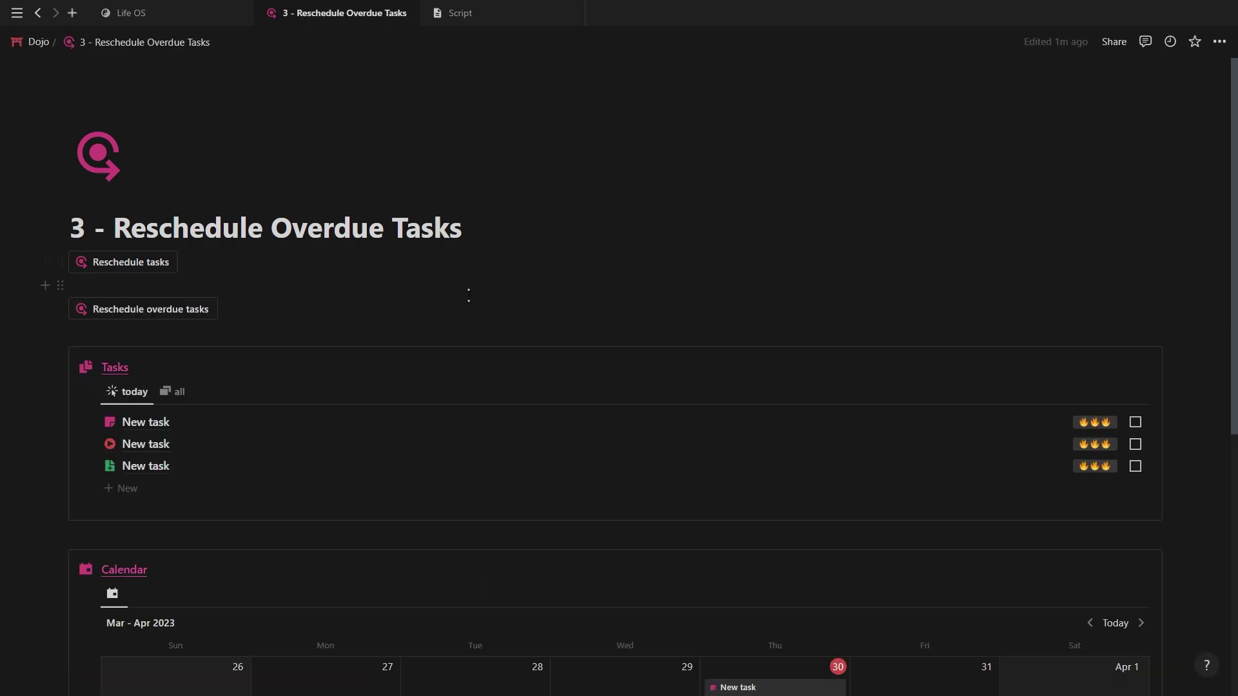
# - Run Reschedule tasks, confirm it, then jump to the Virtual Assistant and Clients pages
pyautogui.scroll(-1, 469, 295)
pyautogui.click(157, 199)
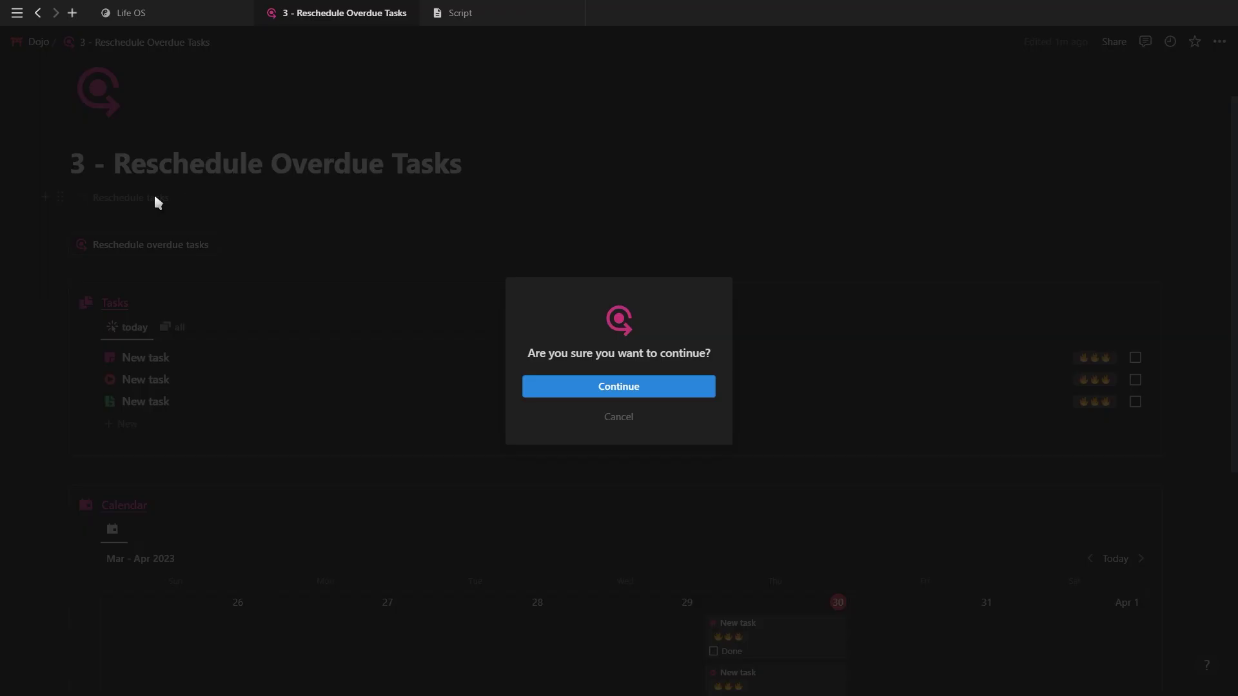
pyautogui.click(615, 386)
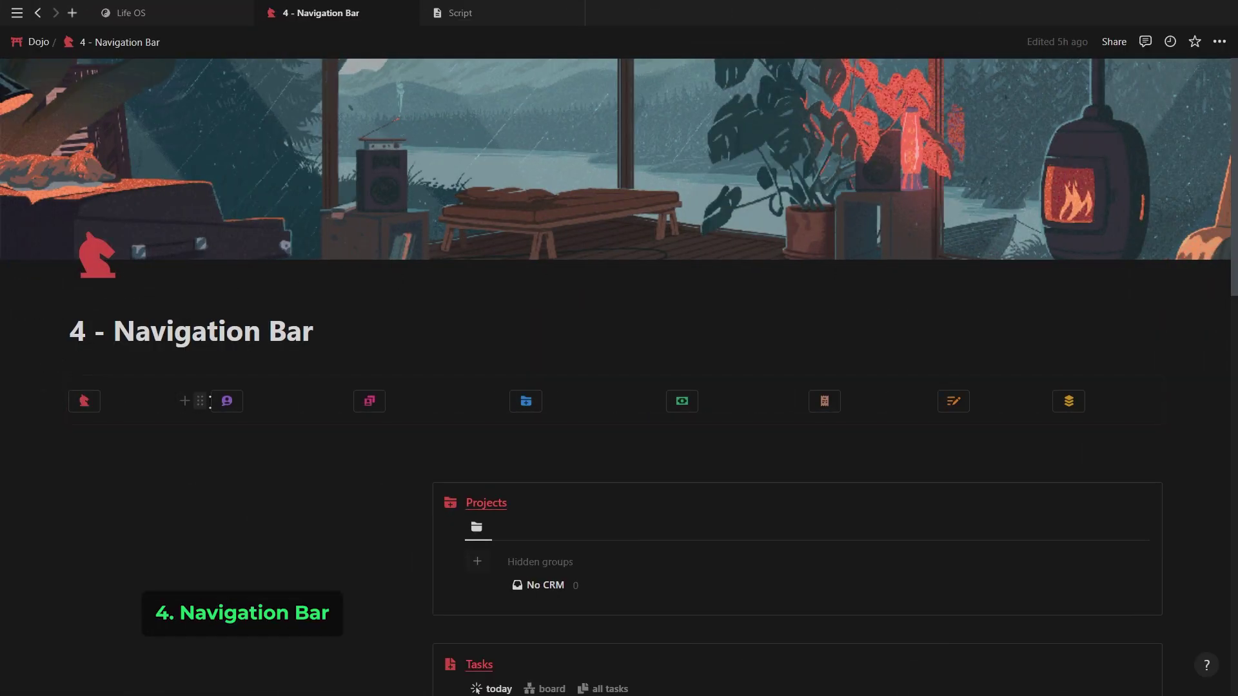
pyautogui.click(227, 401)
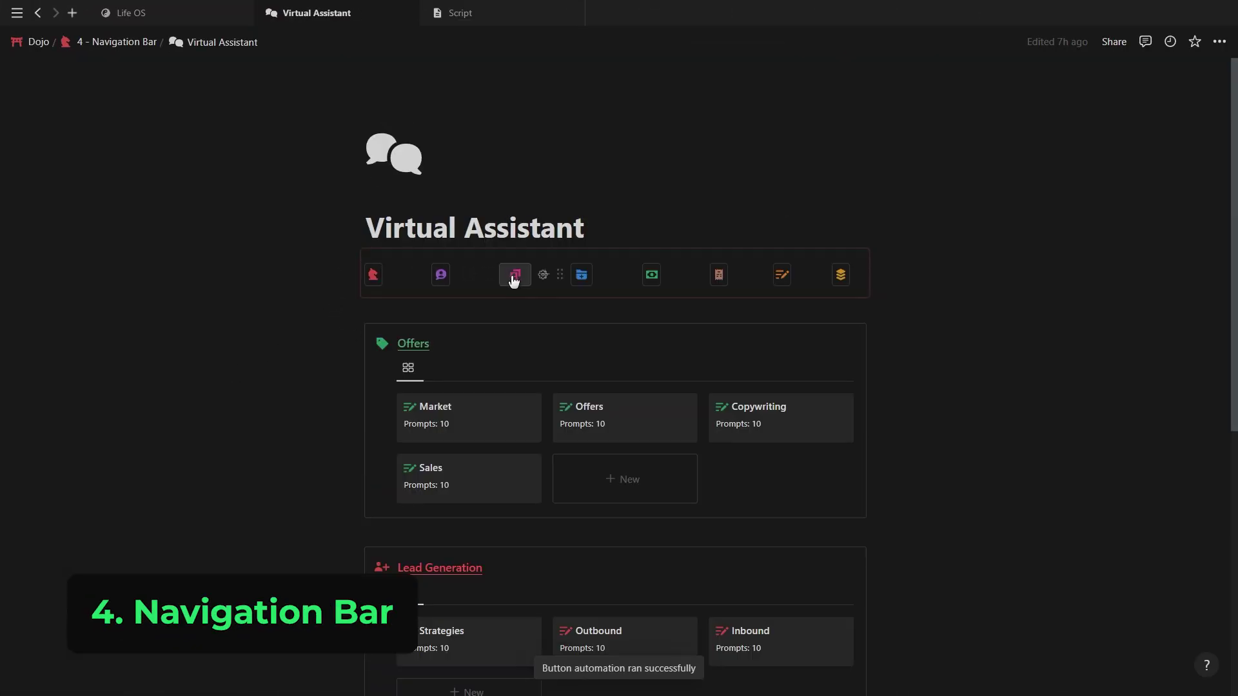
pyautogui.click(510, 278)
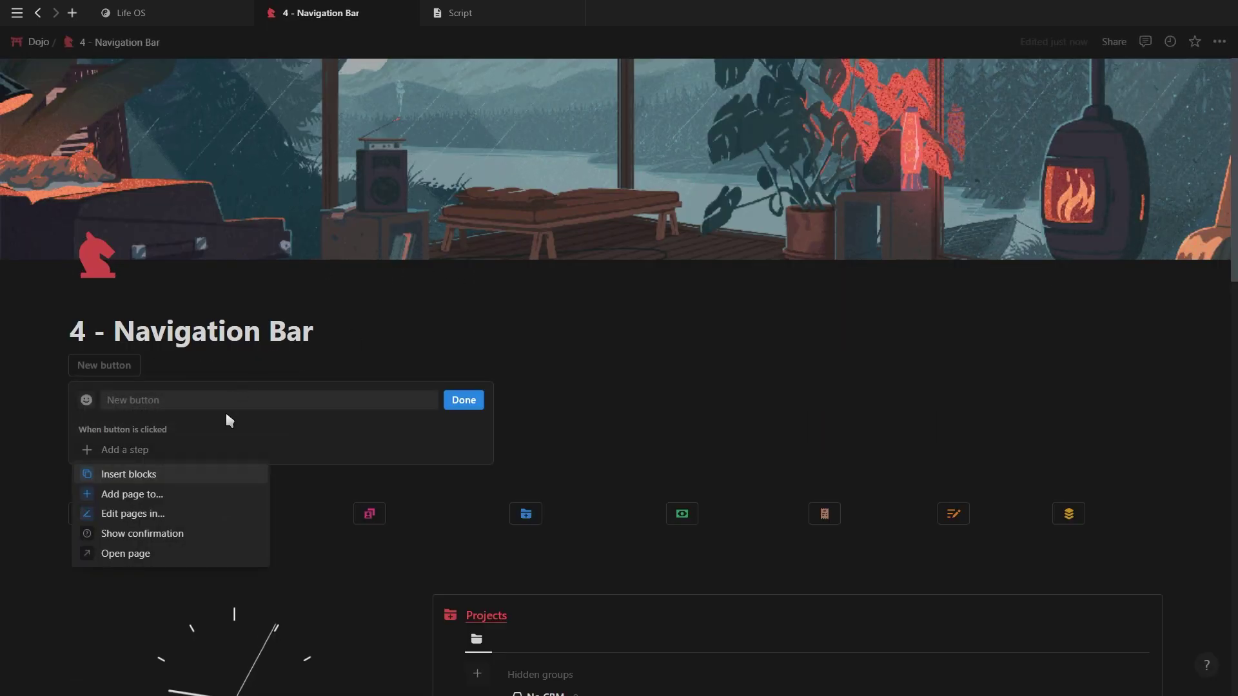
# - Make the button open 4 - Navigation Bar as a full page and give it a red icon
pyautogui.click(160, 554)
pyautogui.click(169, 455)
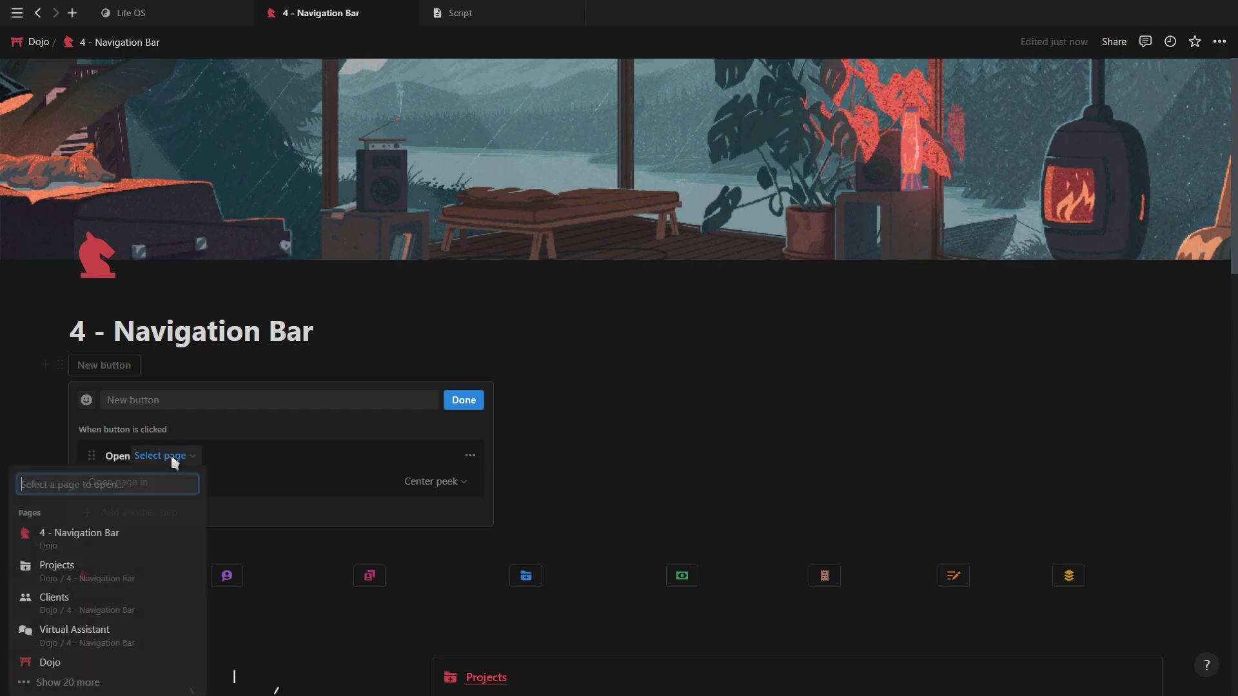
pyautogui.click(134, 523)
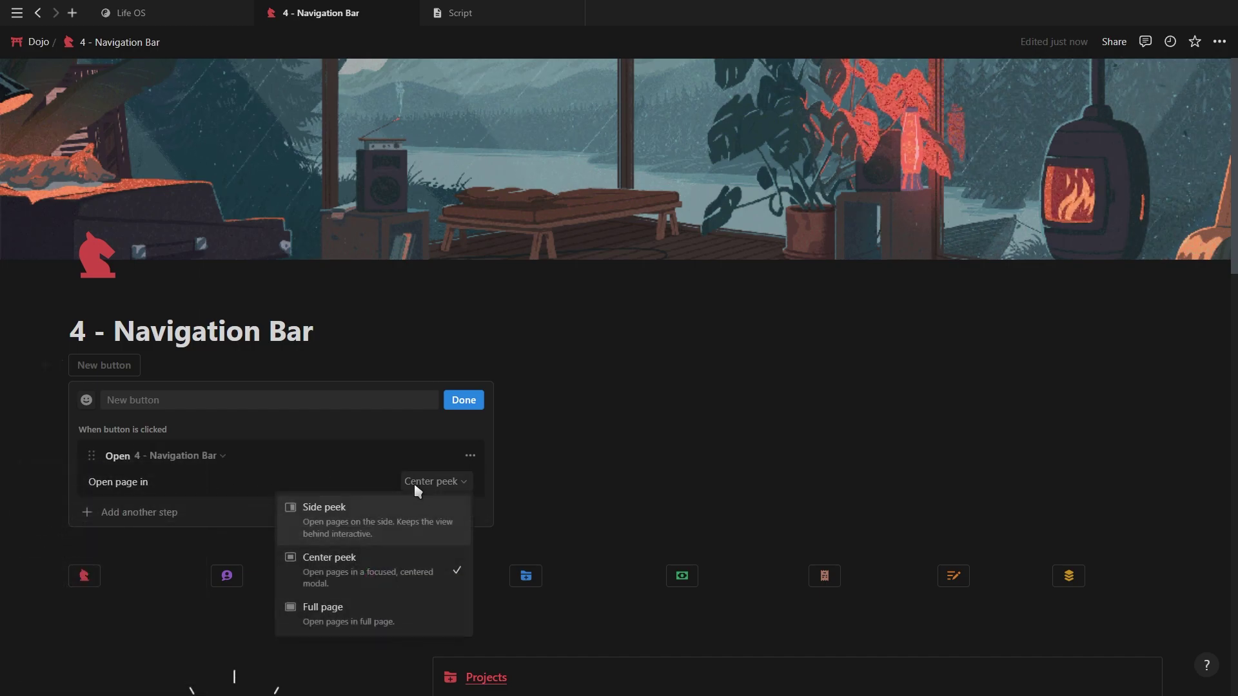
pyautogui.click(361, 611)
pyautogui.click(87, 401)
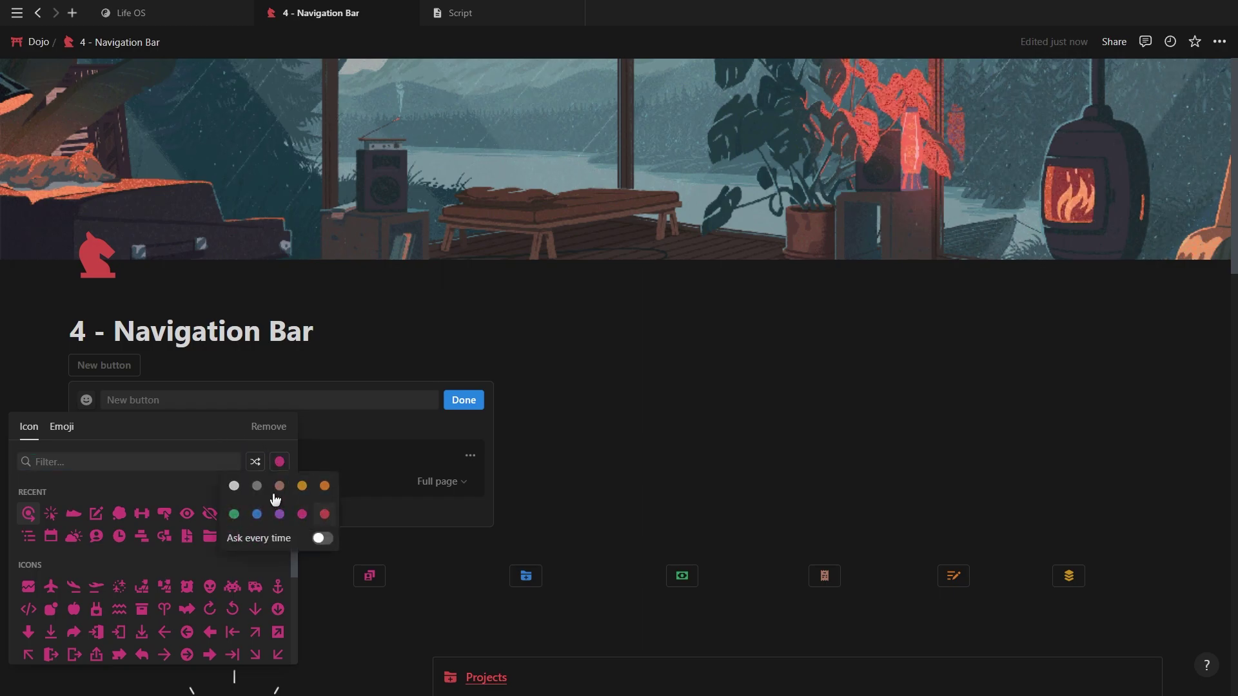
pyautogui.click(324, 514)
# - Give the button the chess knight icon and finish editing it
pyautogui.write('kni')
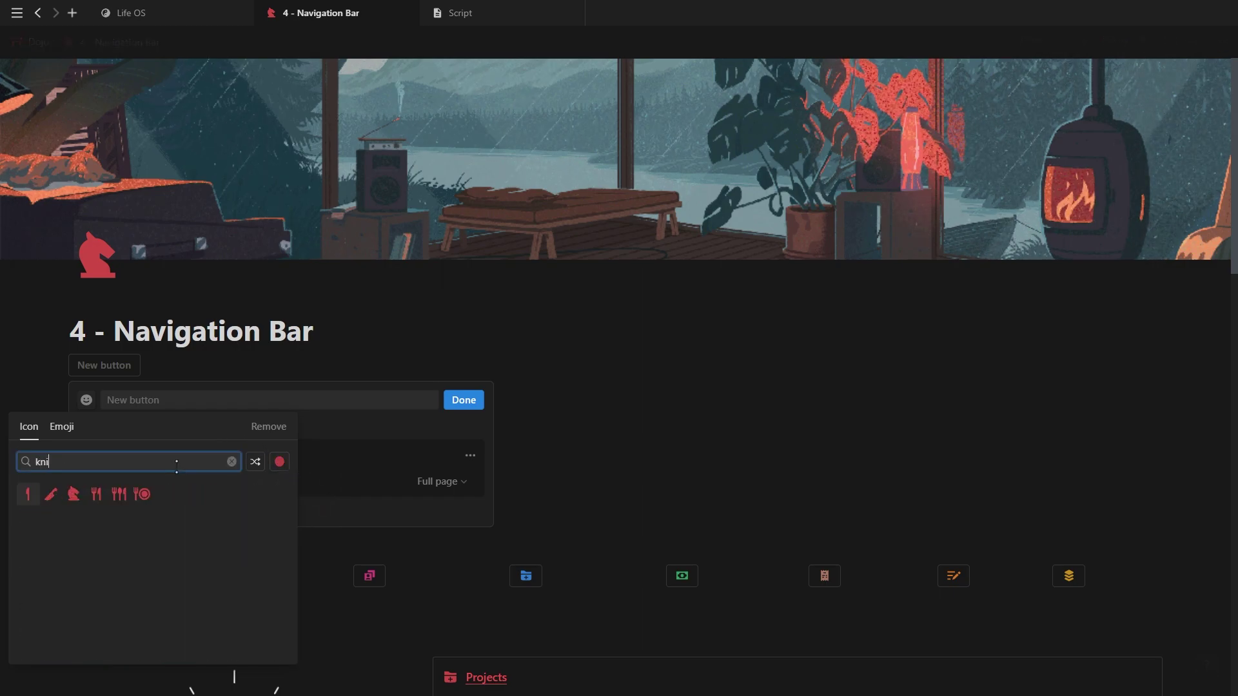
pyautogui.click(73, 494)
pyautogui.click(462, 401)
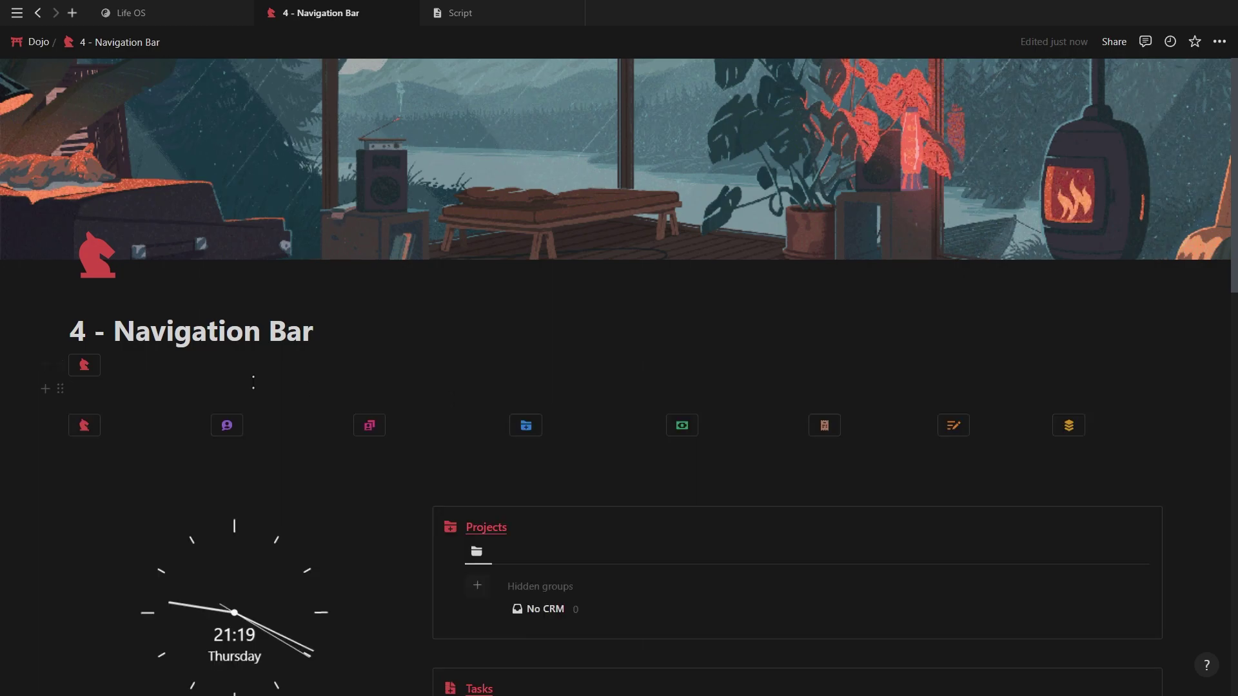
# - Duplicate the knight button twice and drag the copies into two columns beside it
pyautogui.click(60, 365)
pyautogui.click(103, 332)
pyautogui.hotkey('ctrl', 'd')
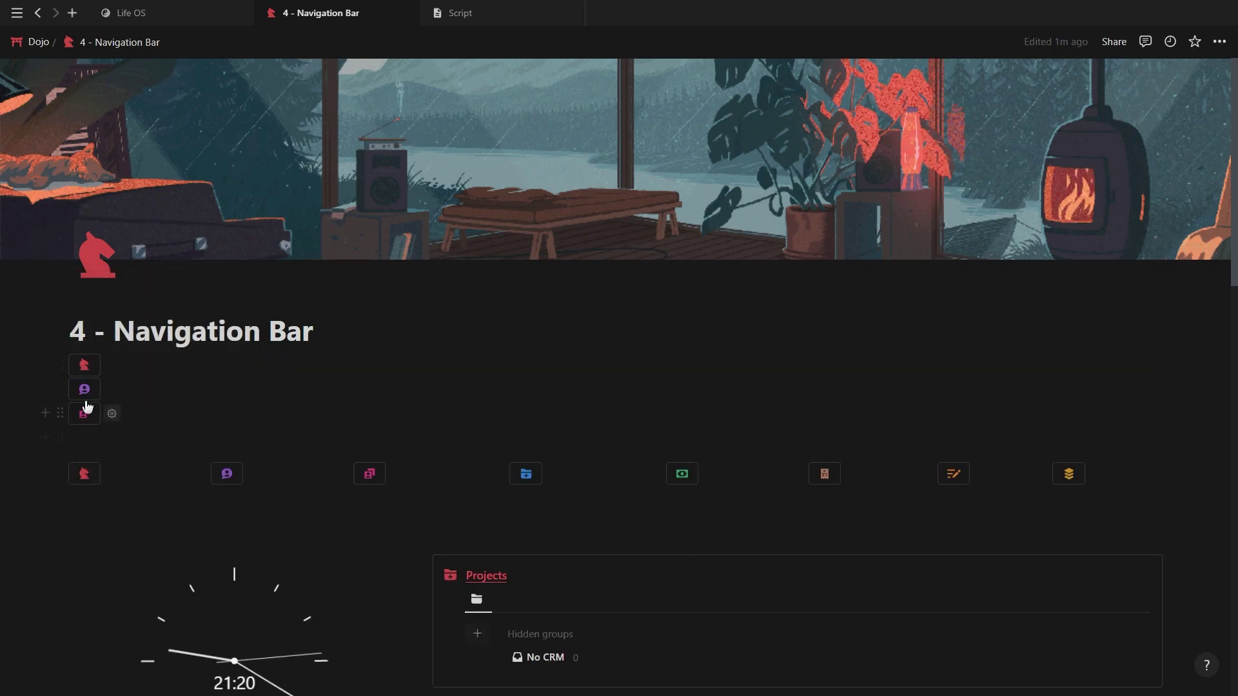
pyautogui.moveTo(398, 382); pyautogui.dragTo(595, 355)
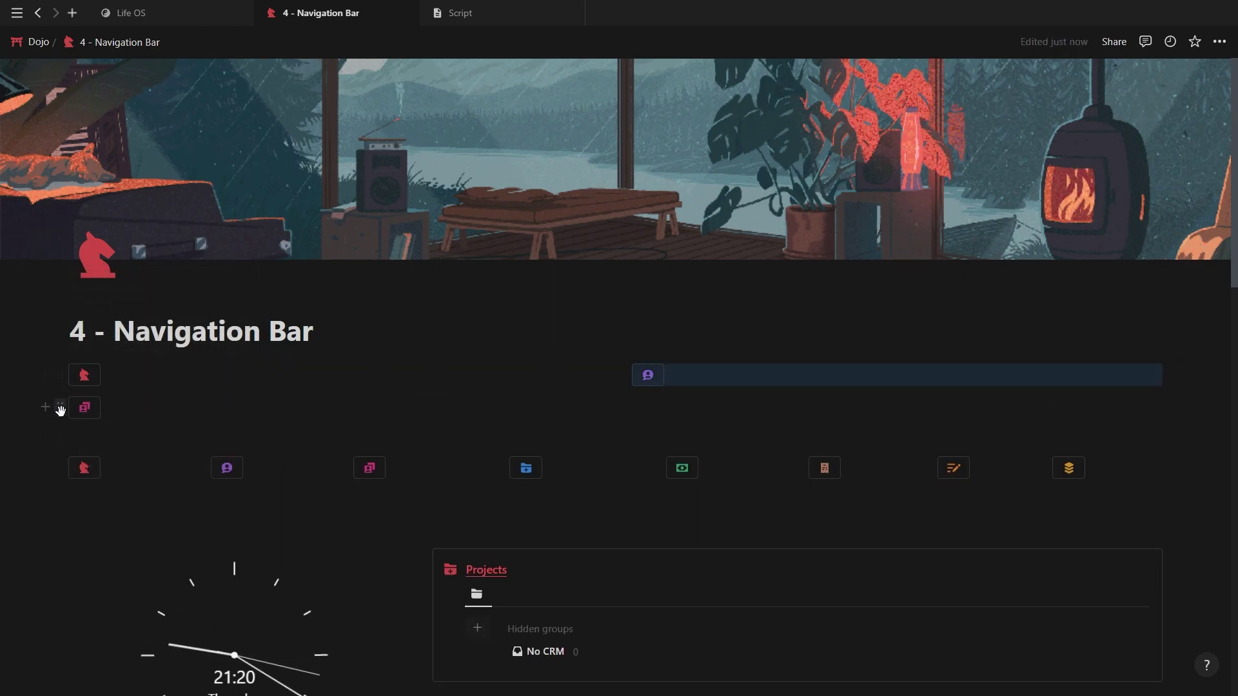
pyautogui.moveTo(60, 410); pyautogui.dragTo(1006, 371)
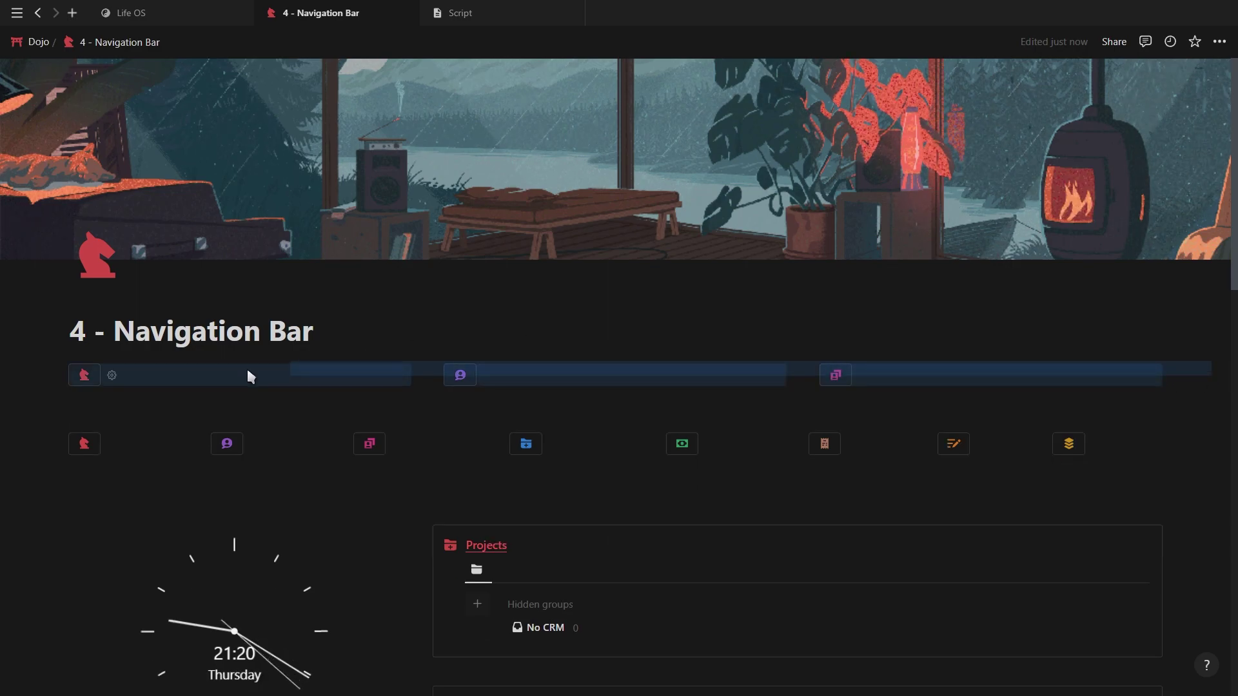
# - Create an Untitled subpage with /page, move it into the synced block, and turn it into text
pyautogui.press('Return')
pyautogui.write('/pa')
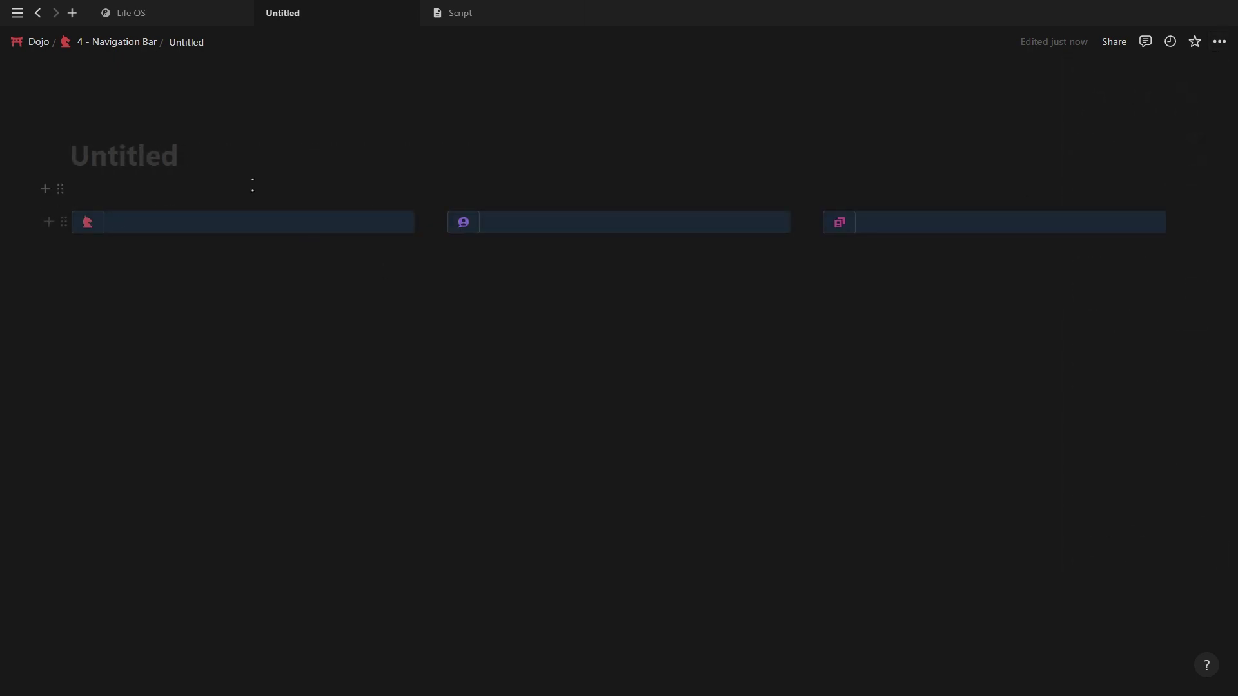
pyautogui.click(135, 42)
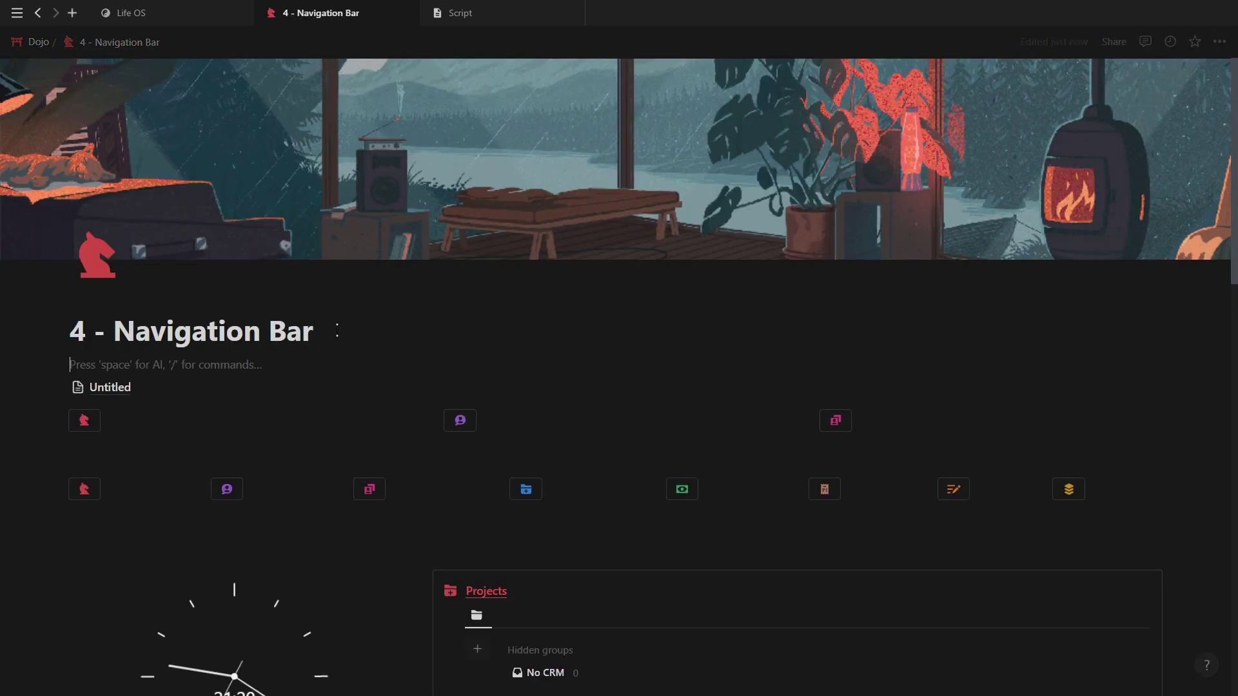
pyautogui.moveTo(60, 392); pyautogui.dragTo(106, 365)
pyautogui.click(1150, 368)
pyautogui.moveTo(1135, 456)
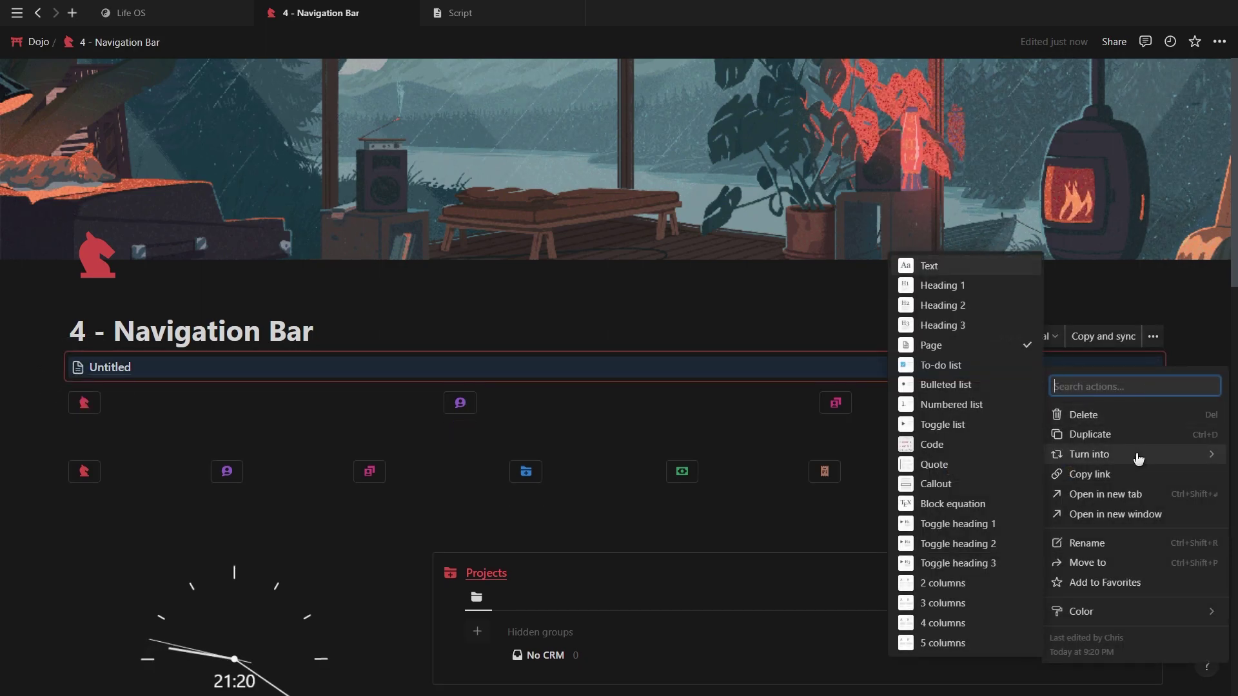
pyautogui.click(916, 265)
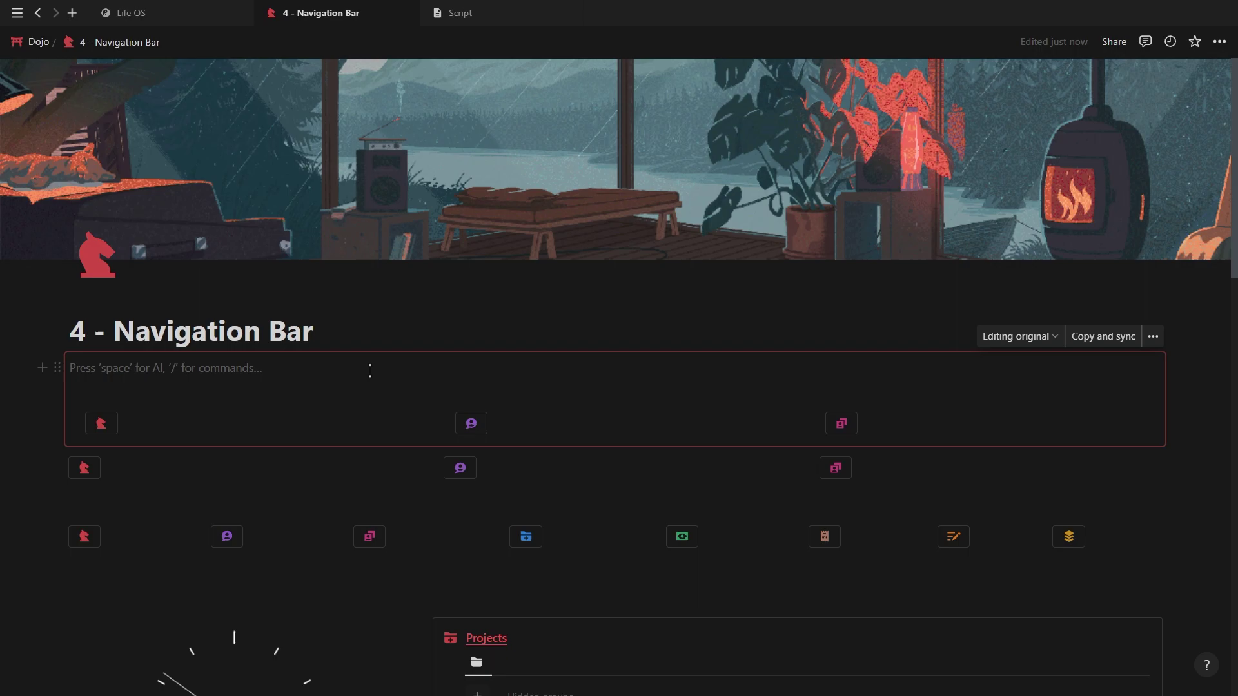
# - Remove the synced block's empty first line, copy and sync it, and paste it on Virtual Assistant
pyautogui.press('BackSpace')
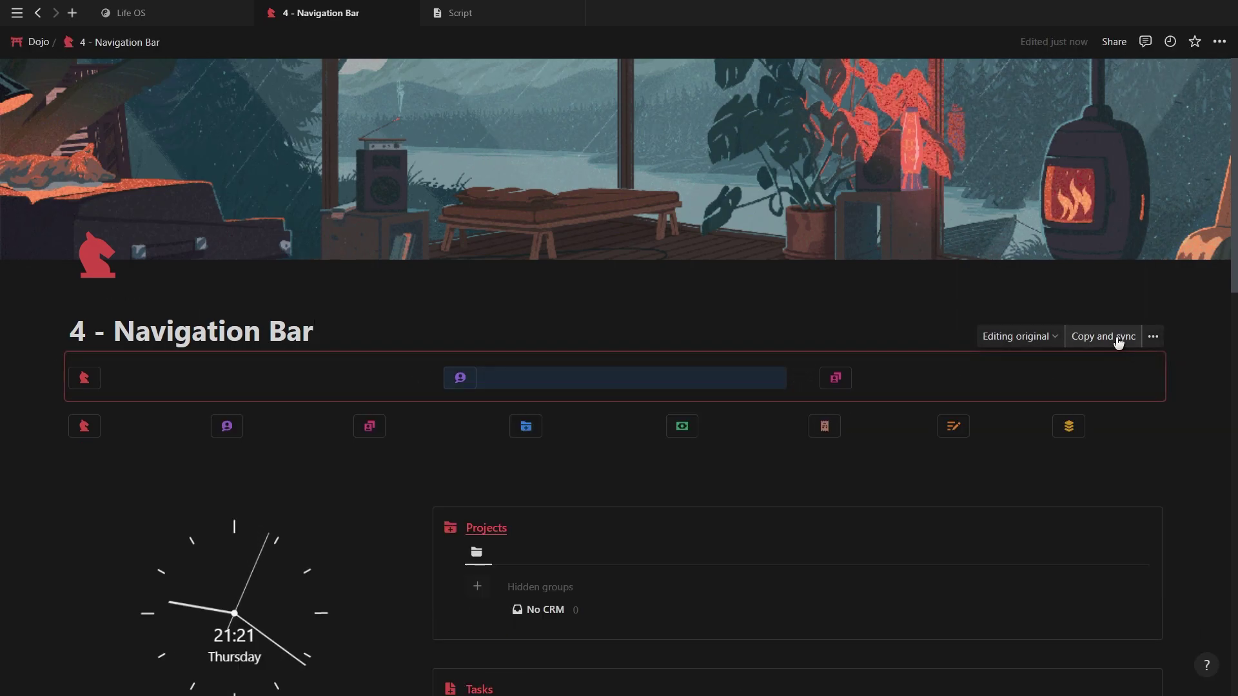
pyautogui.click(1118, 342)
pyautogui.click(461, 379)
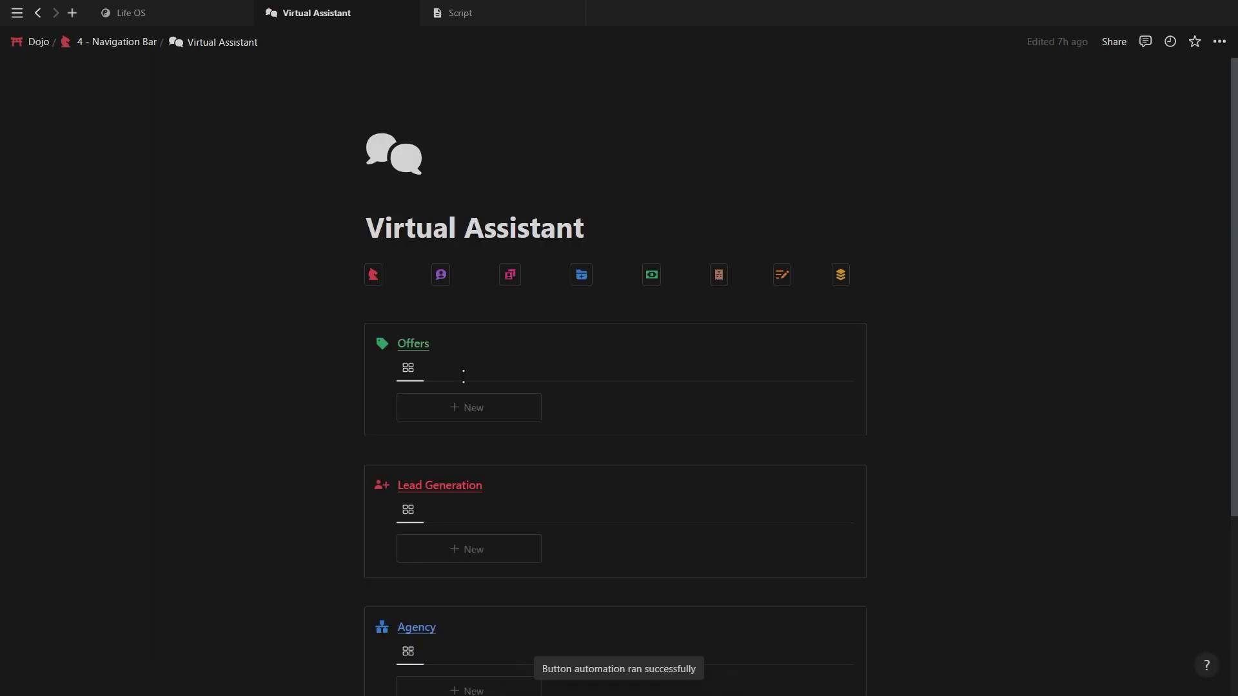
pyautogui.press('Return')
pyautogui.hotkey('ctrl', 'v')
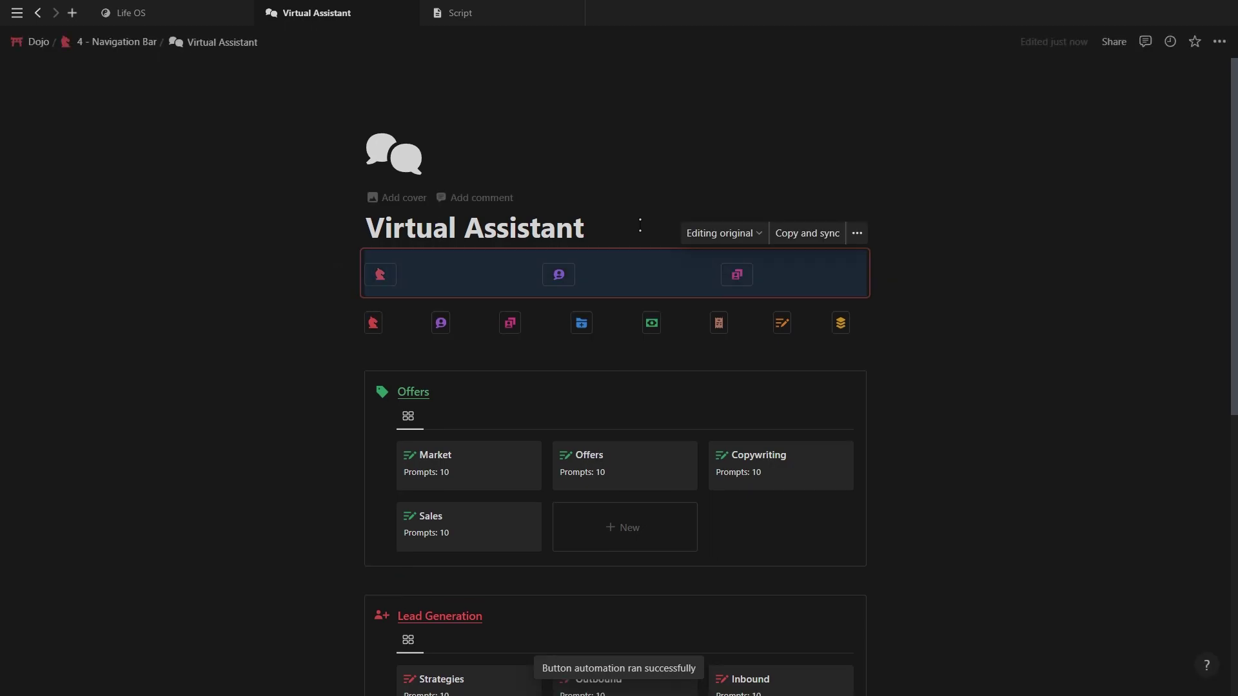
# - Paste the synced navigation buttons under the Clients page title
pyautogui.click(729, 276)
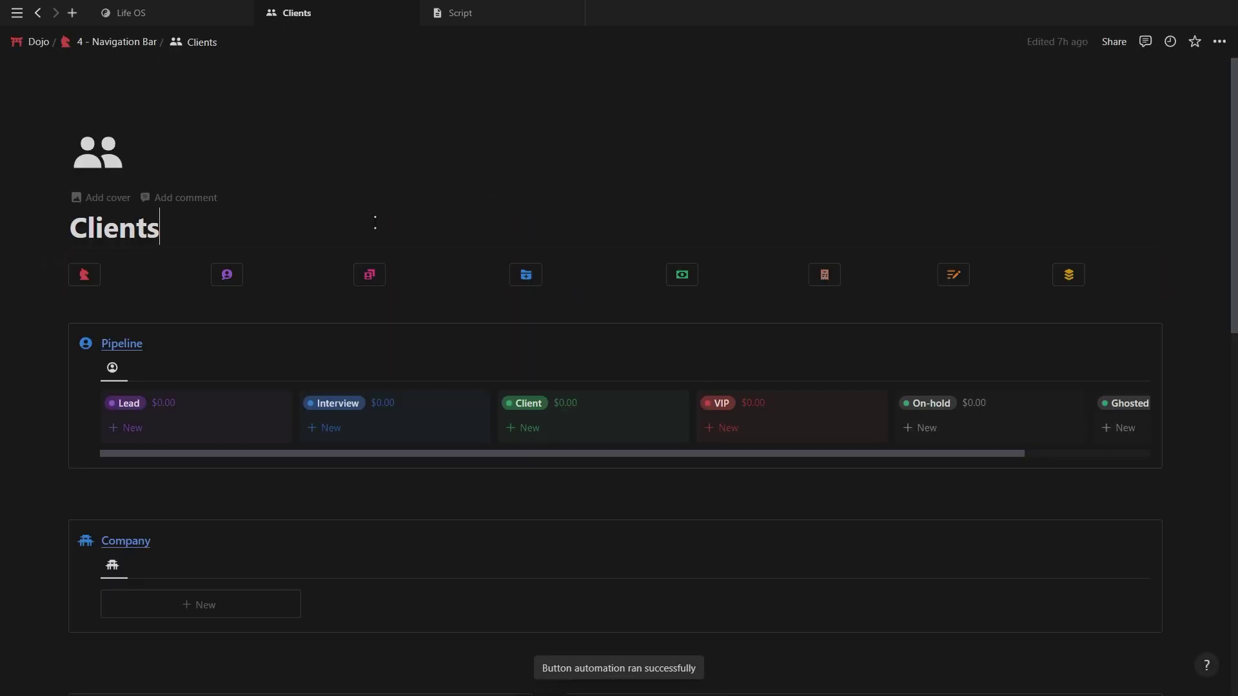
pyautogui.press('Return')
pyautogui.hotkey('ctrl', 'v')
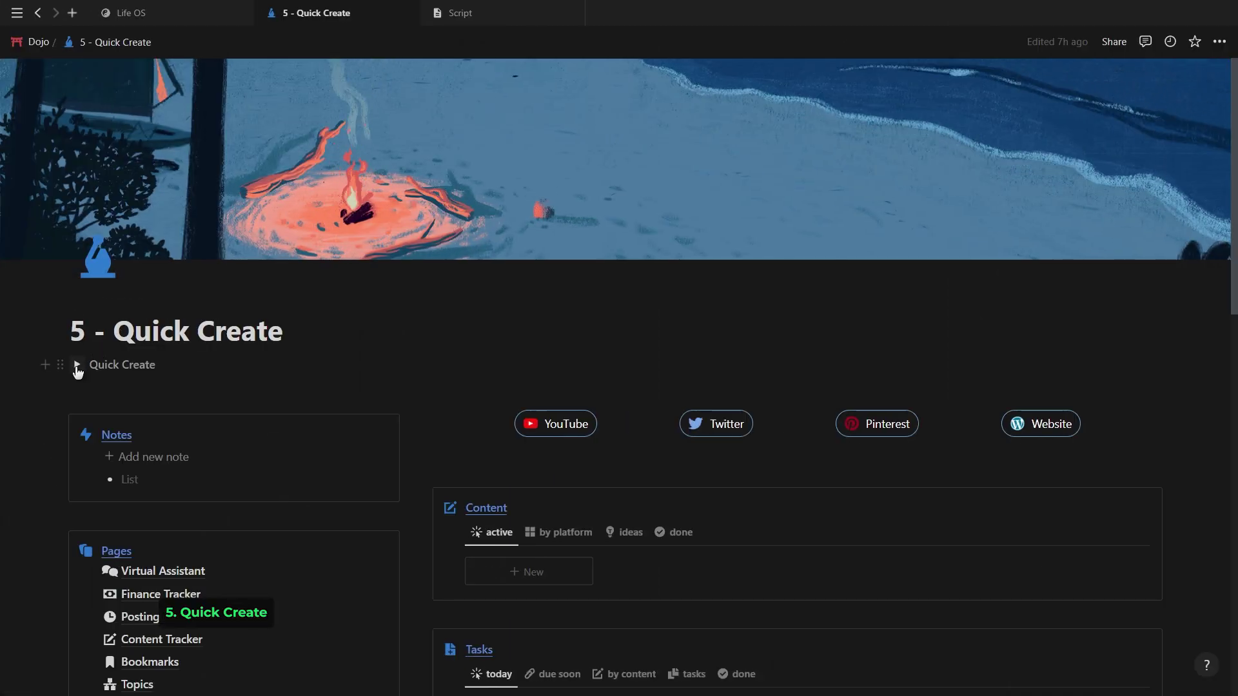
# - Use the Quick Create toggle's New Task button to make 'task 1' from the Newsletter template
pyautogui.click(77, 364)
pyautogui.click(125, 388)
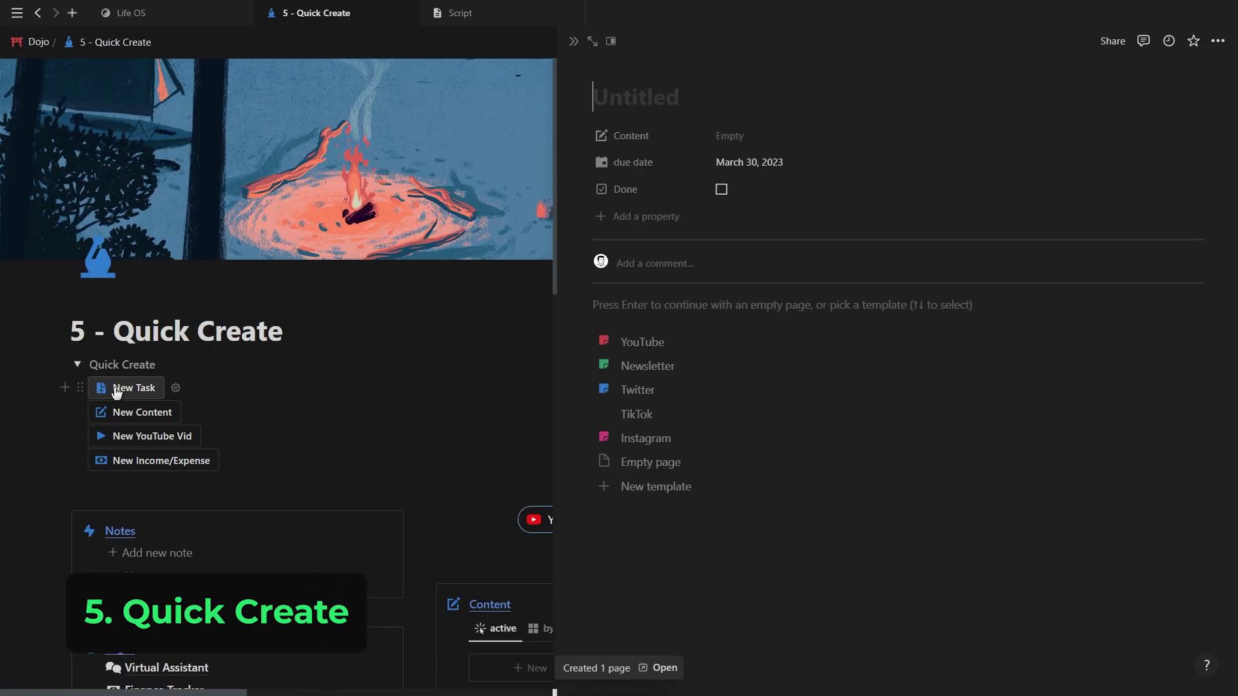
pyautogui.write('task 1')
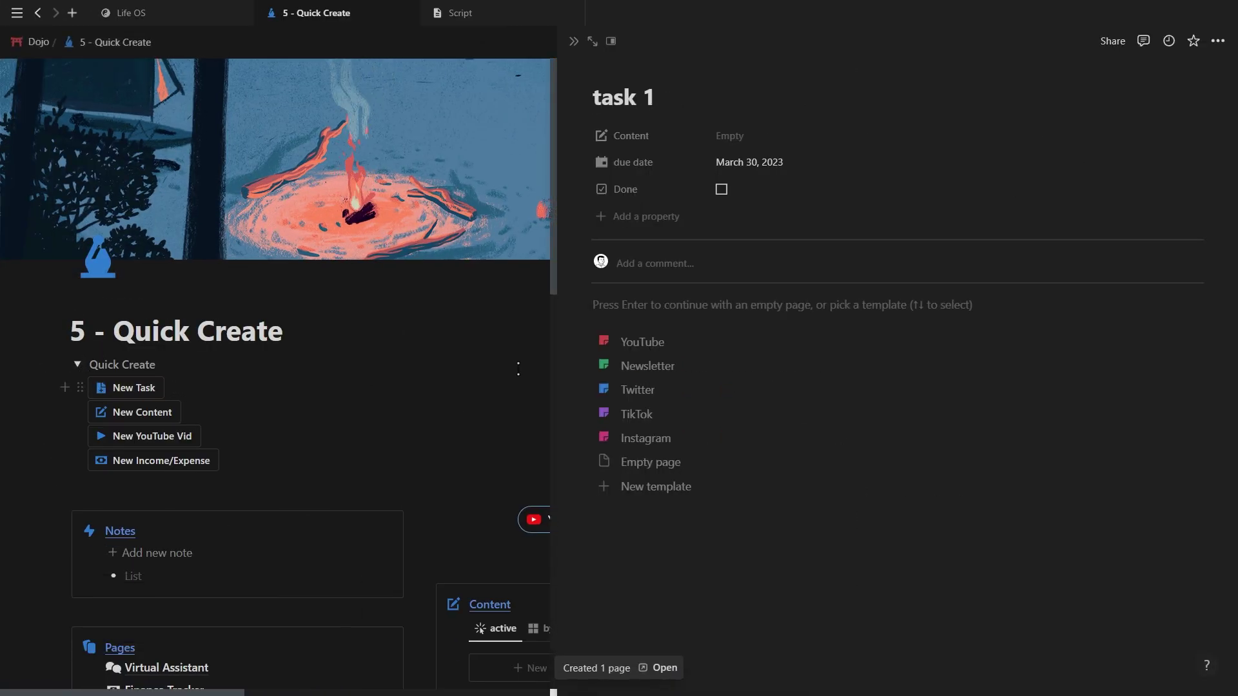
pyautogui.click(646, 365)
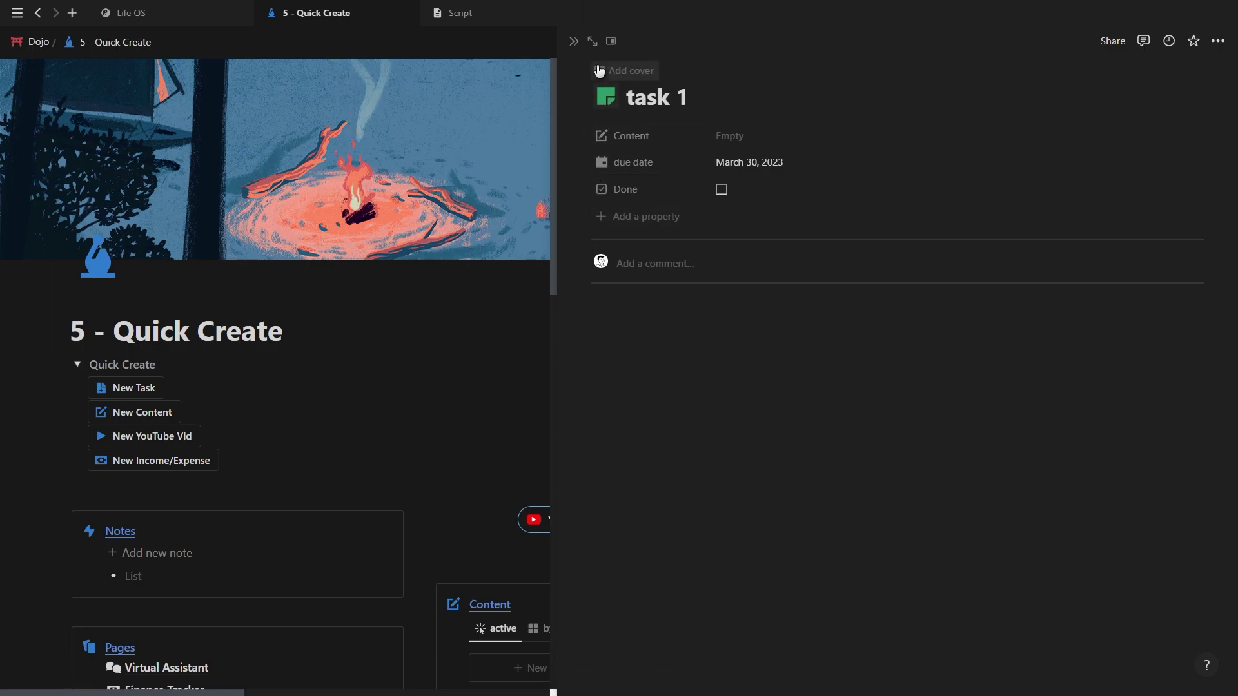
pyautogui.click(572, 41)
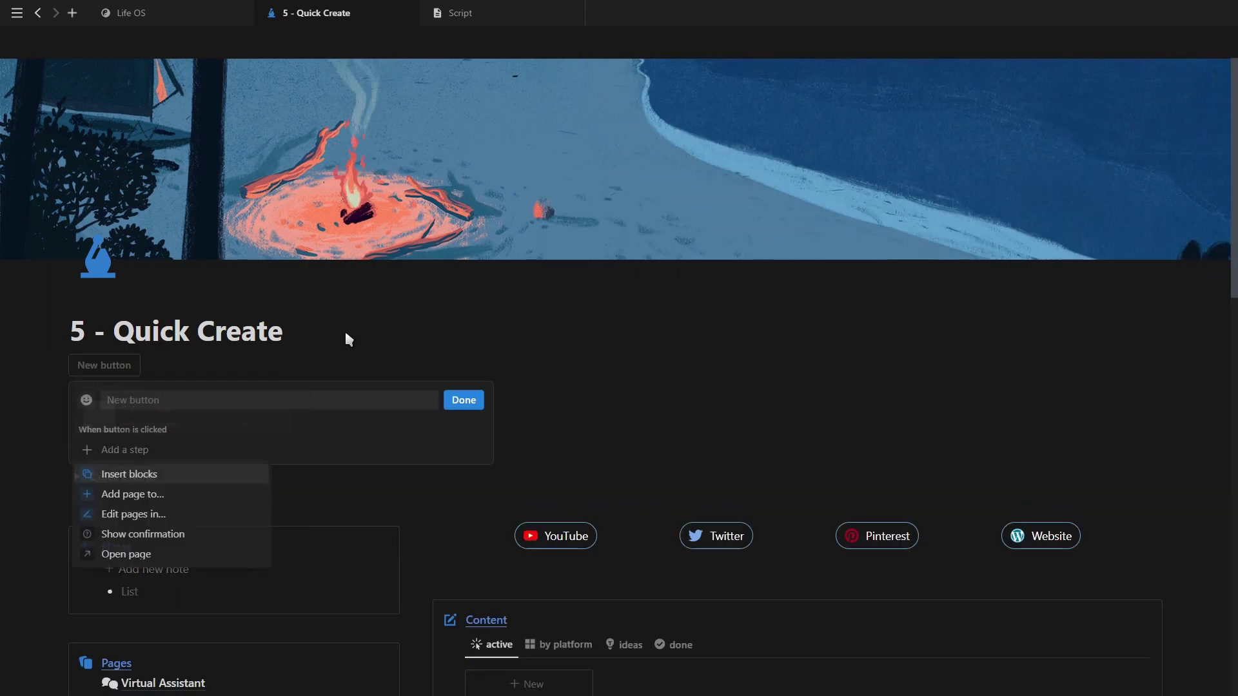
# - Add a button step that adds a page to the Tasks database, due today
pyautogui.click(202, 496)
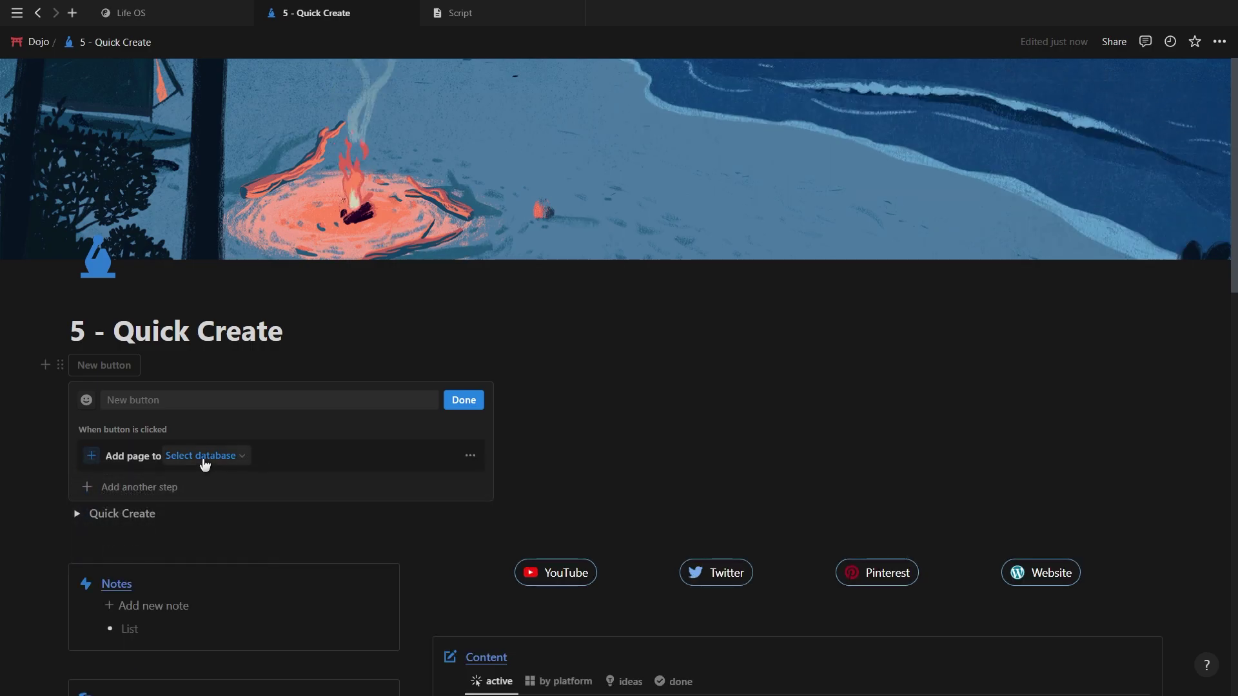
pyautogui.click(204, 456)
pyautogui.click(180, 517)
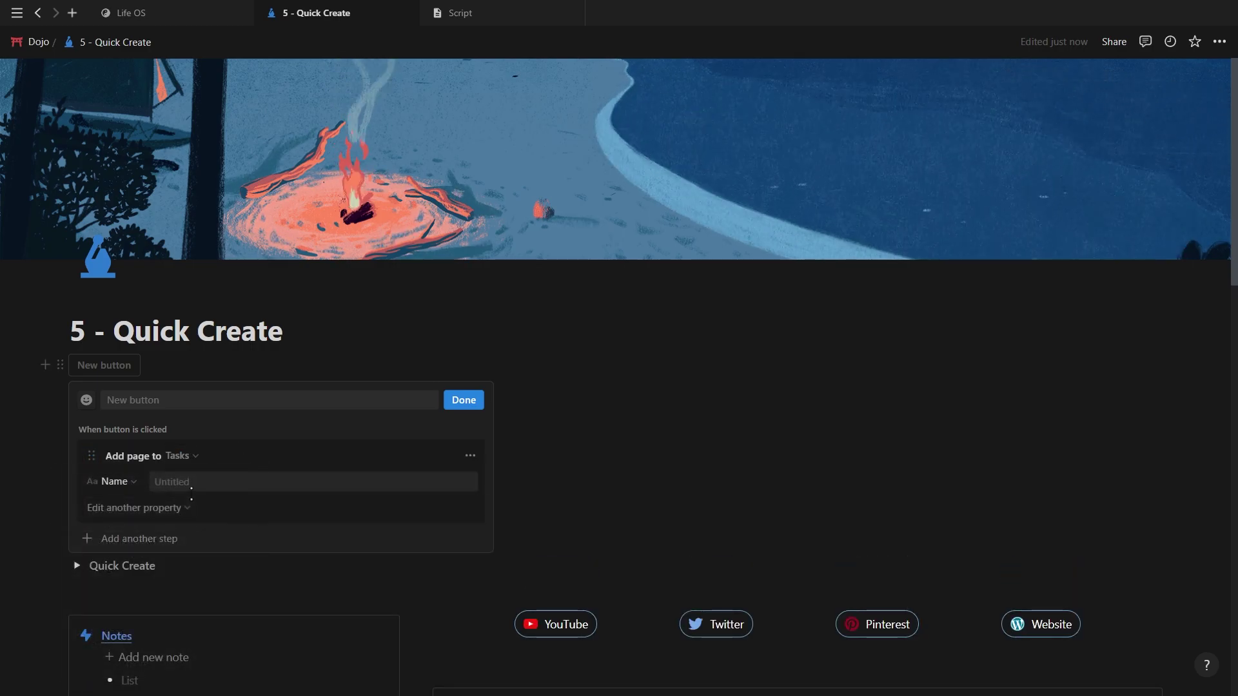
# - Add an Open page step showing the newly added page in side peek
pyautogui.click(198, 562)
pyautogui.click(132, 665)
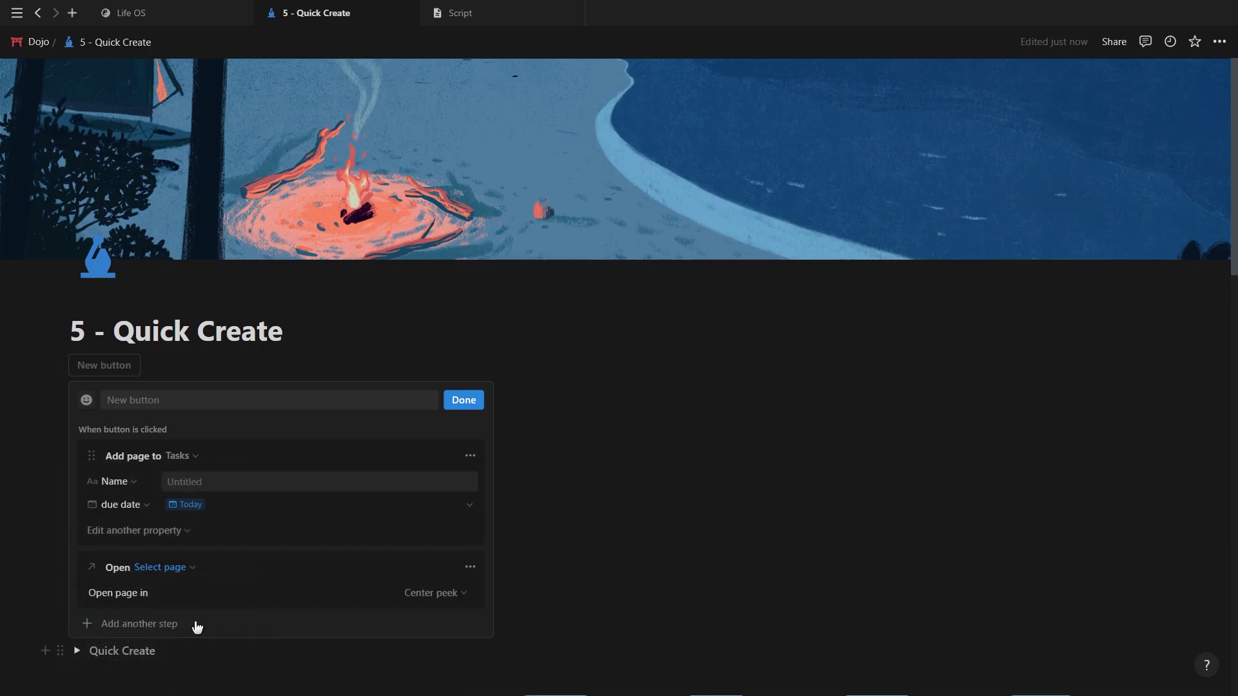
pyautogui.click(191, 566)
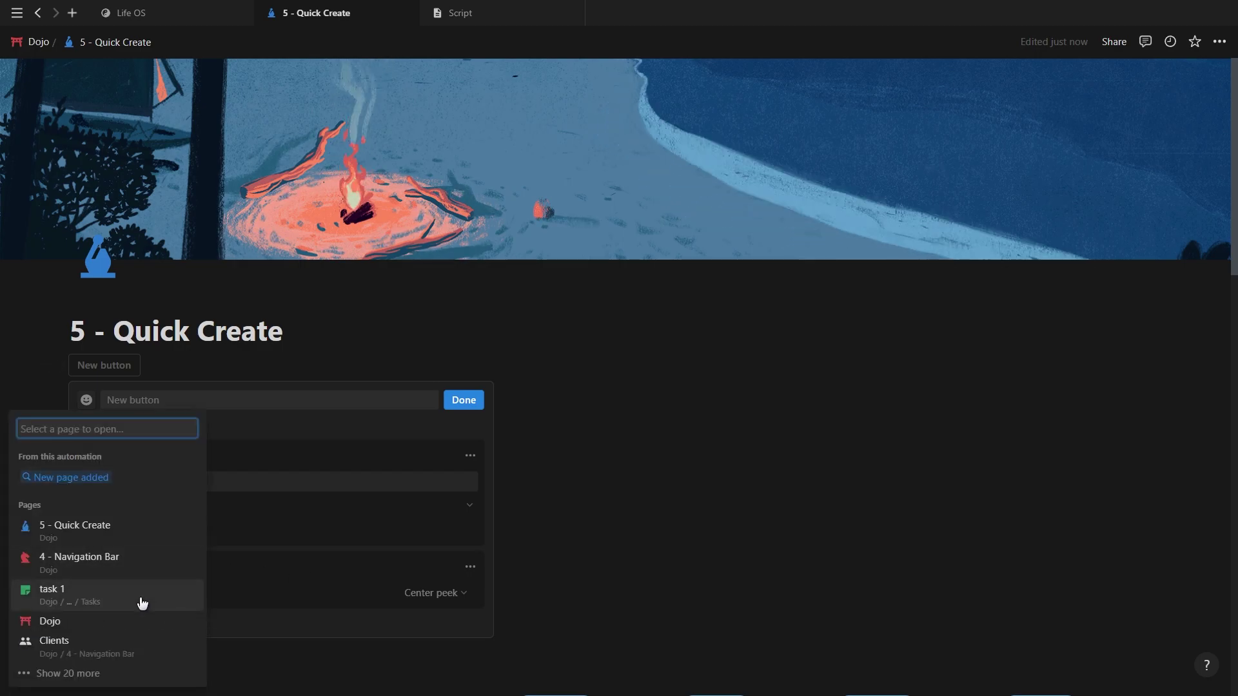
pyautogui.click(76, 478)
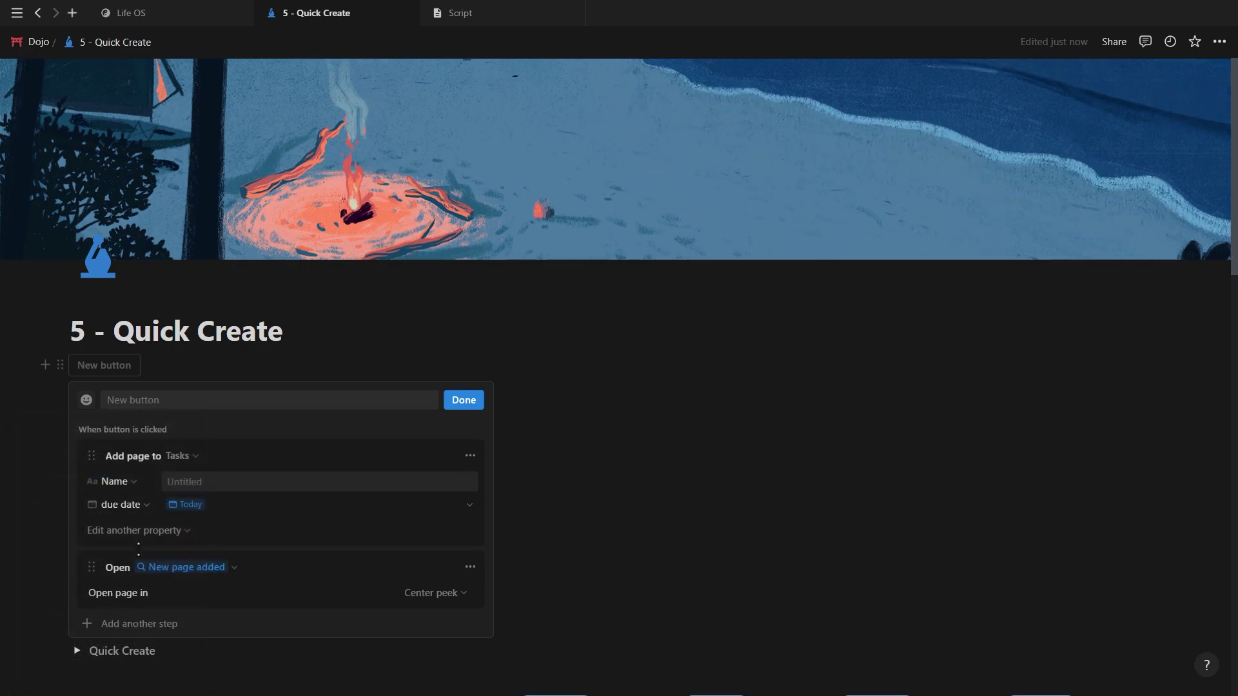
pyautogui.click(412, 591)
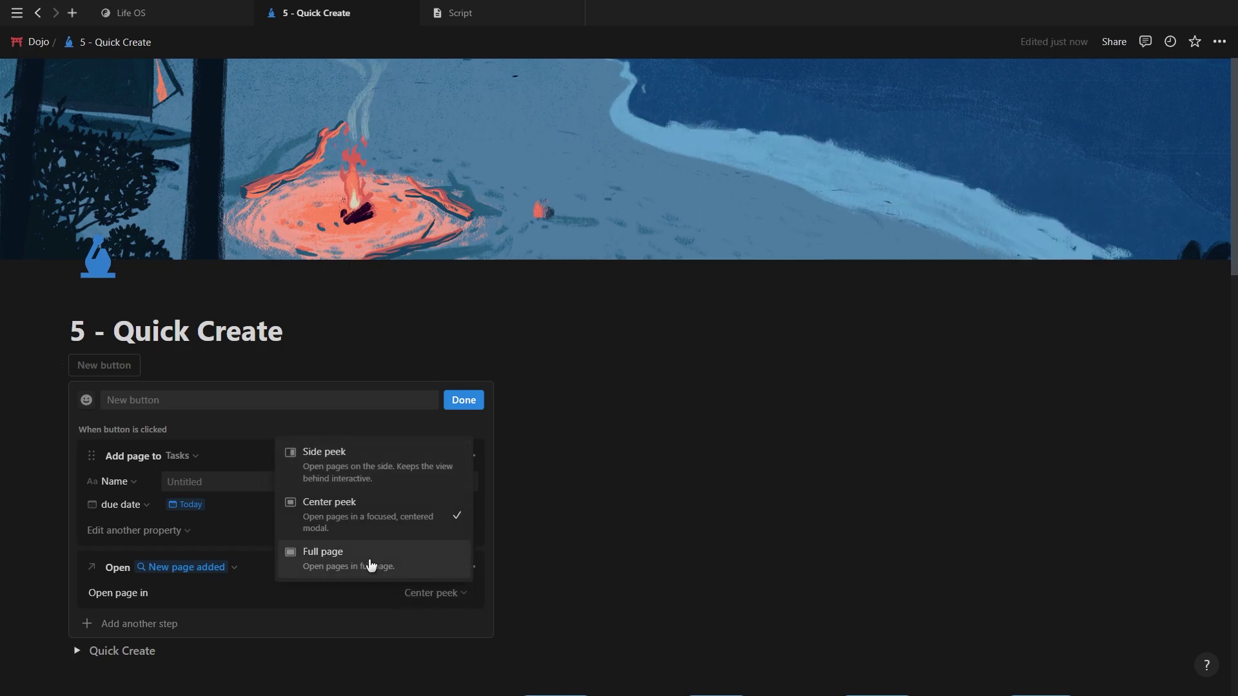
pyautogui.click(348, 468)
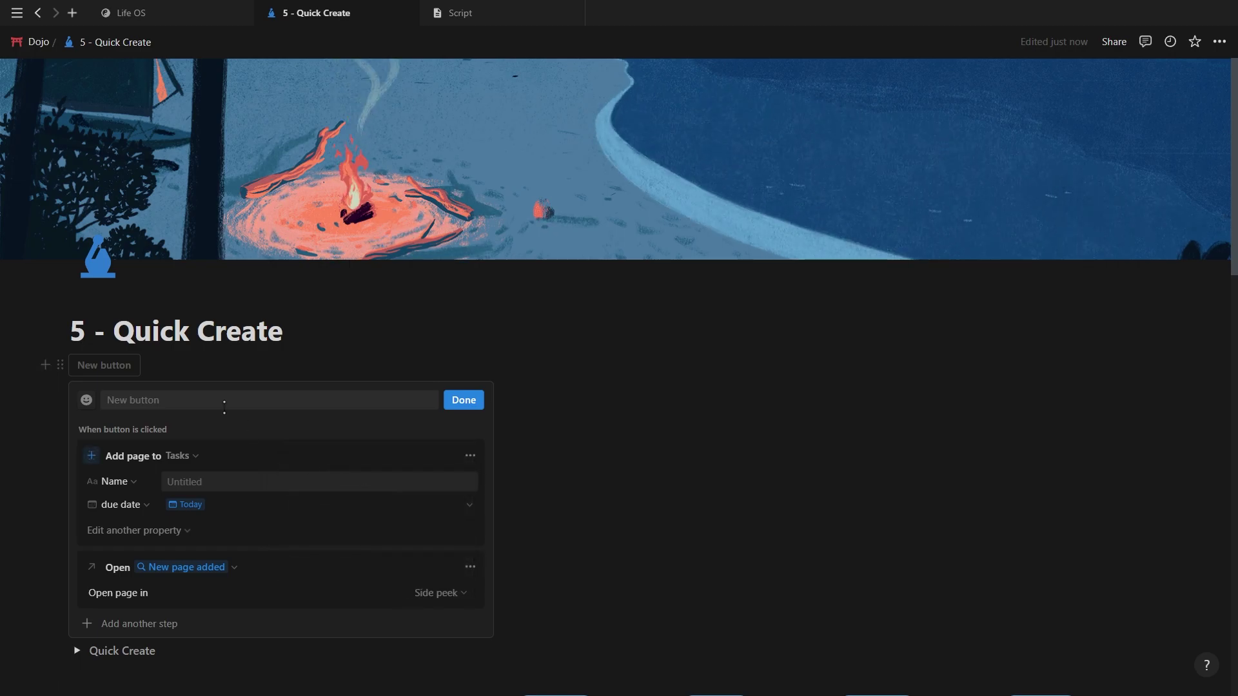
# - Name the button 'New Task' with a sparkle icon and finish editing it
pyautogui.write('New Task')
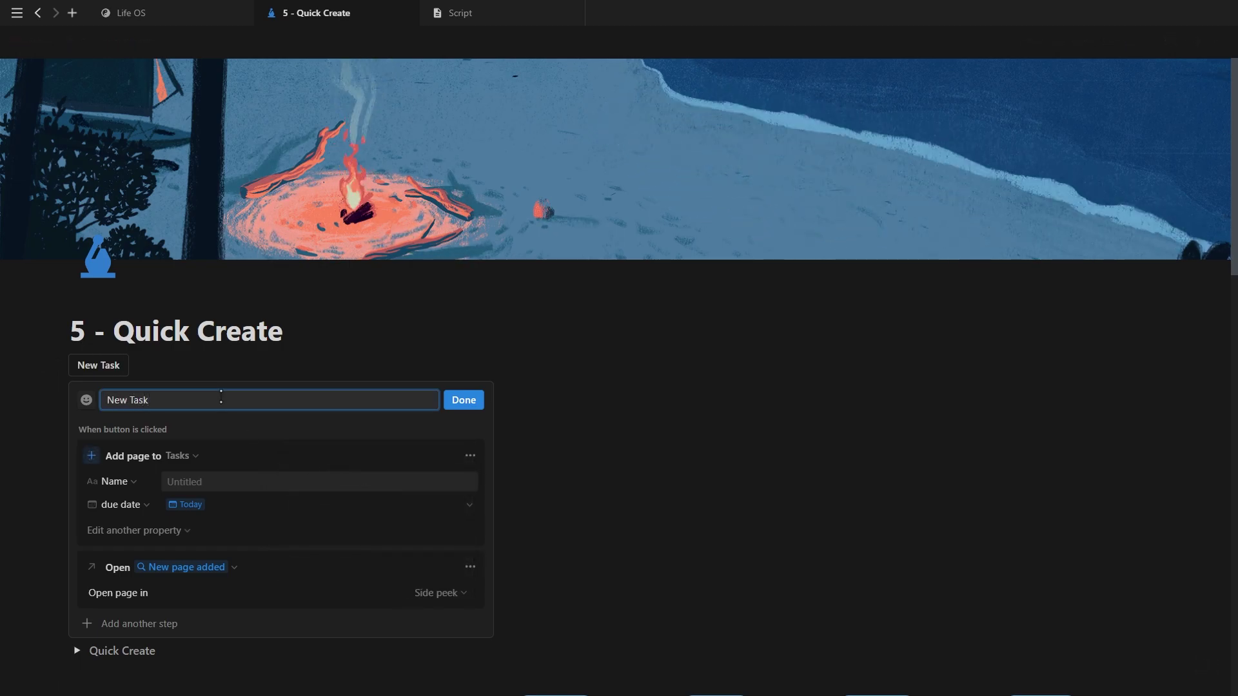
pyautogui.click(86, 399)
pyautogui.click(121, 513)
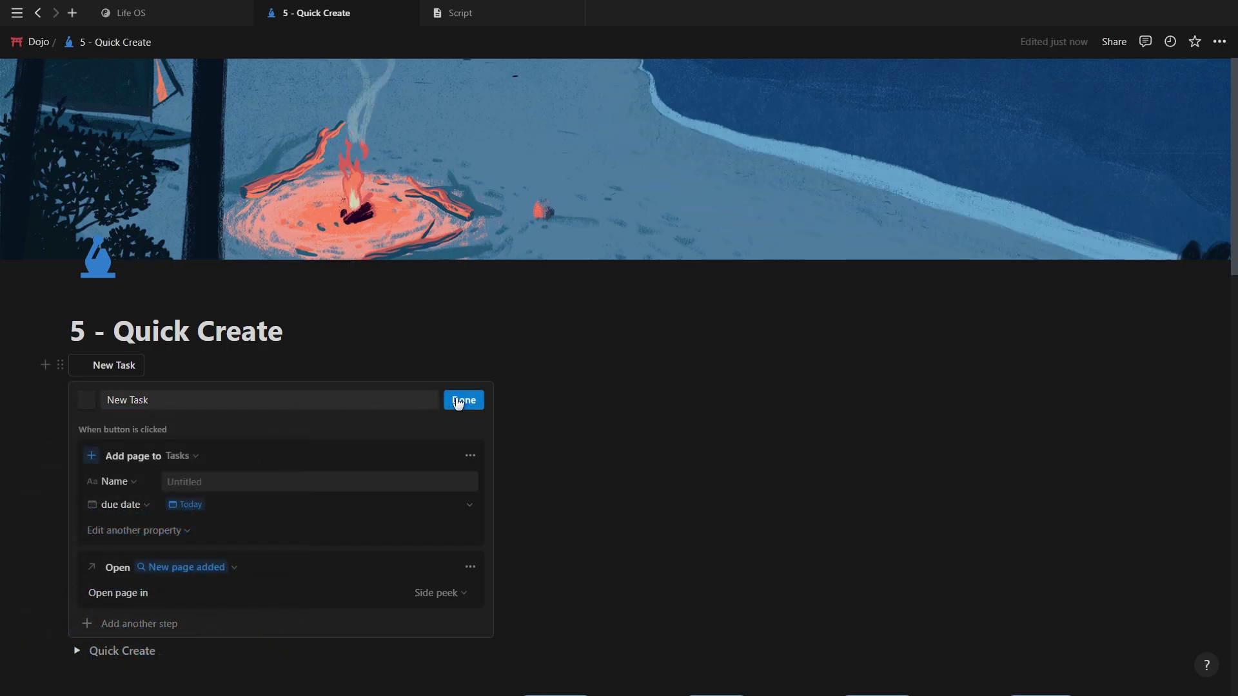
pyautogui.click(463, 400)
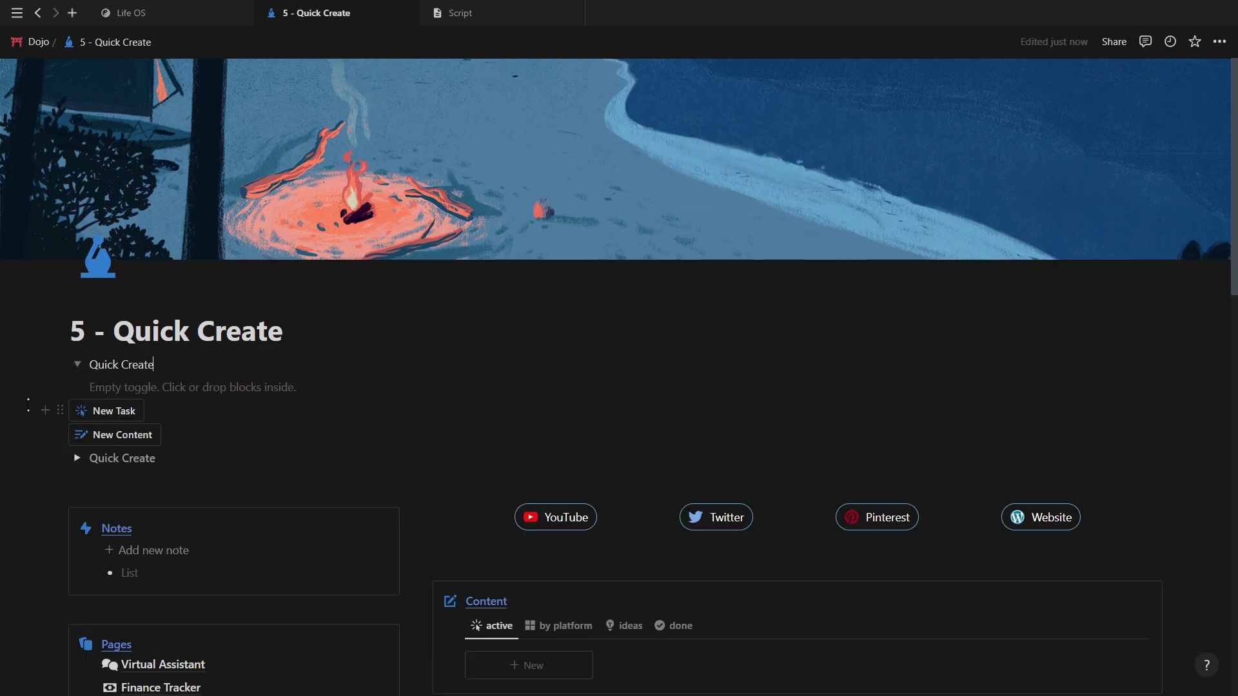
# - Move both buttons into Quick Create, run chained Buttons 1–3, then delete the generated blocks
pyautogui.moveTo(193, 413); pyautogui.dragTo(110, 388)
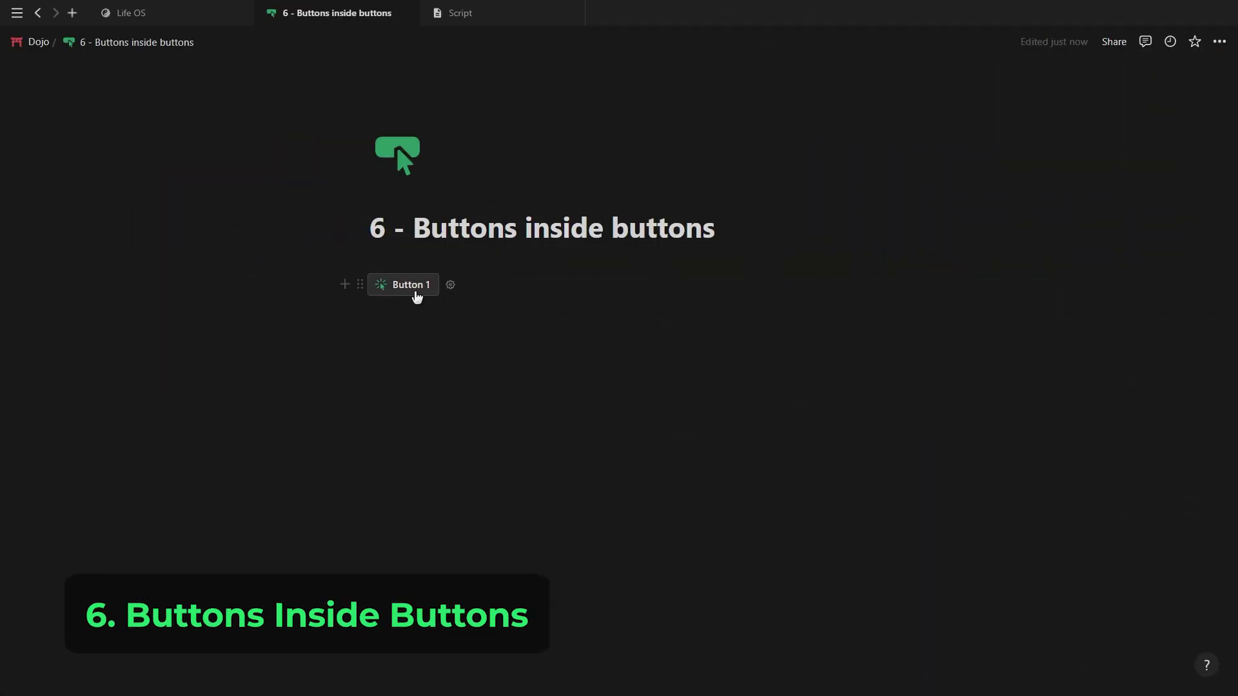
pyautogui.click(416, 296)
pyautogui.click(420, 313)
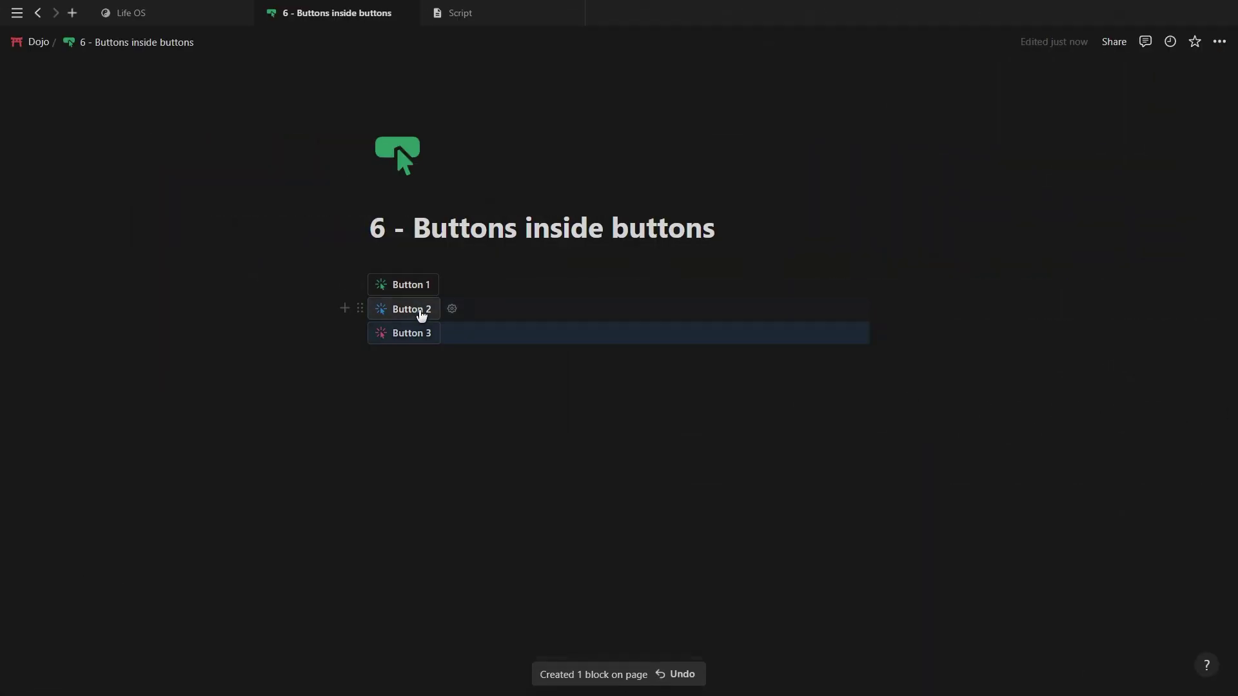
pyautogui.click(411, 333)
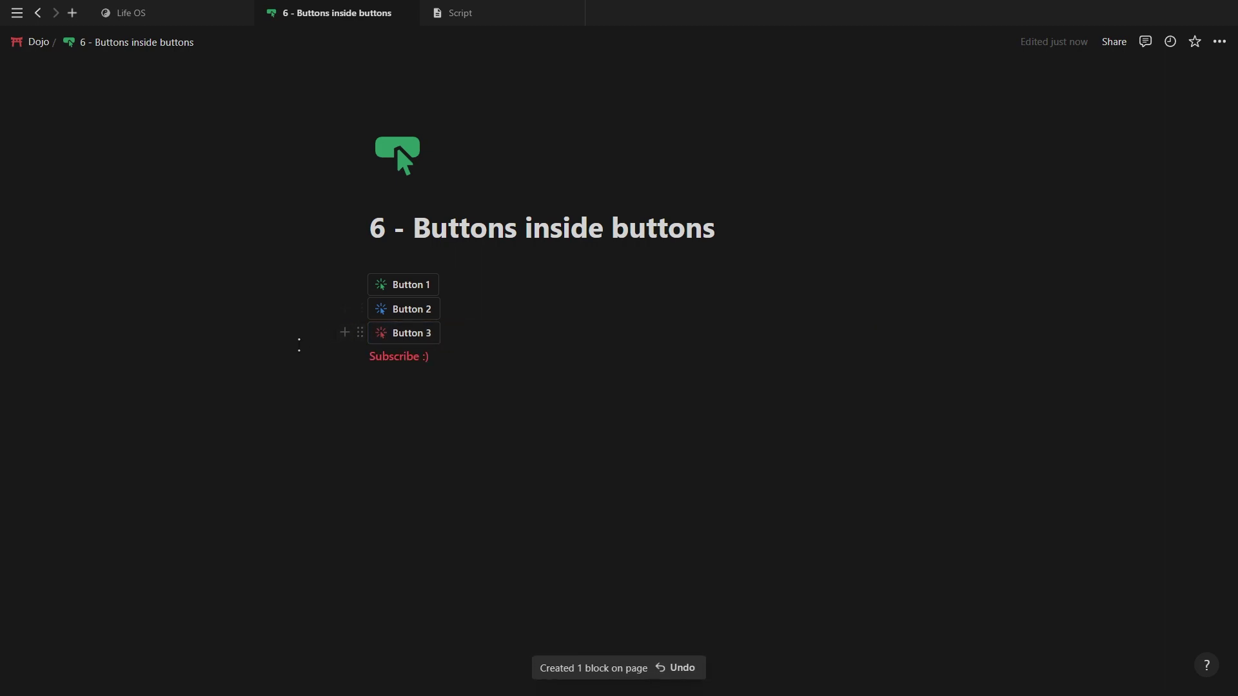
pyautogui.moveTo(295, 356); pyautogui.dragTo(455, 316)
pyautogui.press('Delete')
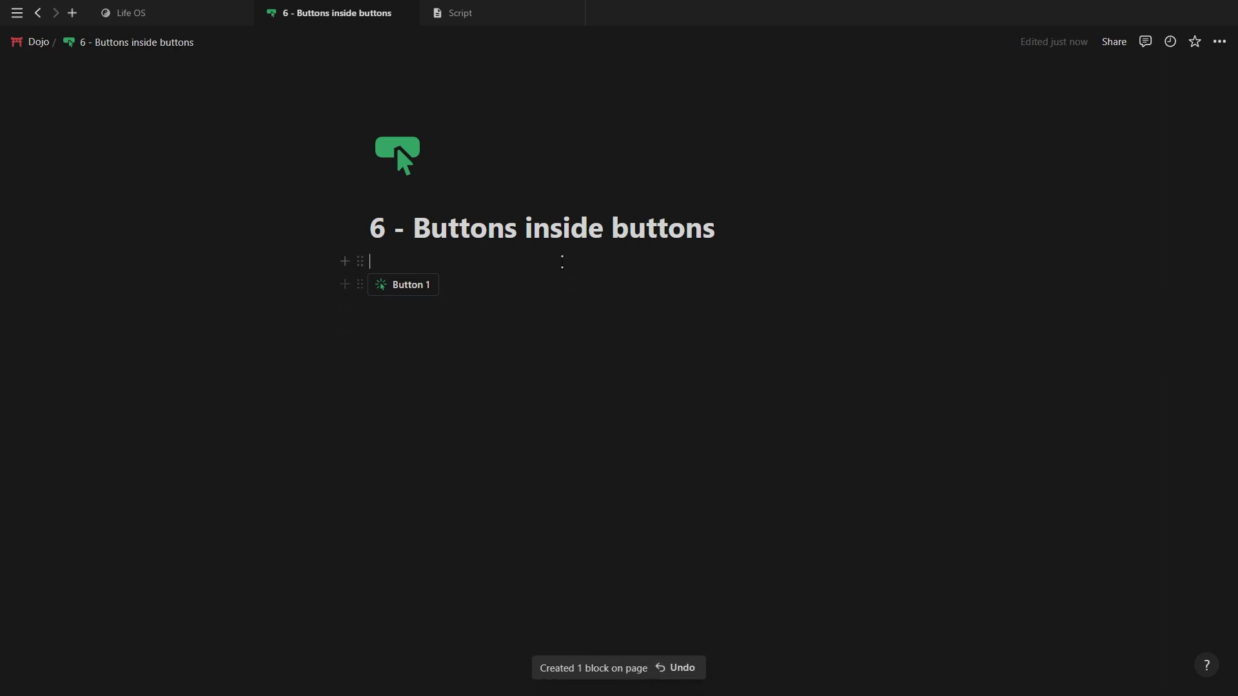
# - Insert a new button block with an Insert blocks step
pyautogui.write('/but')
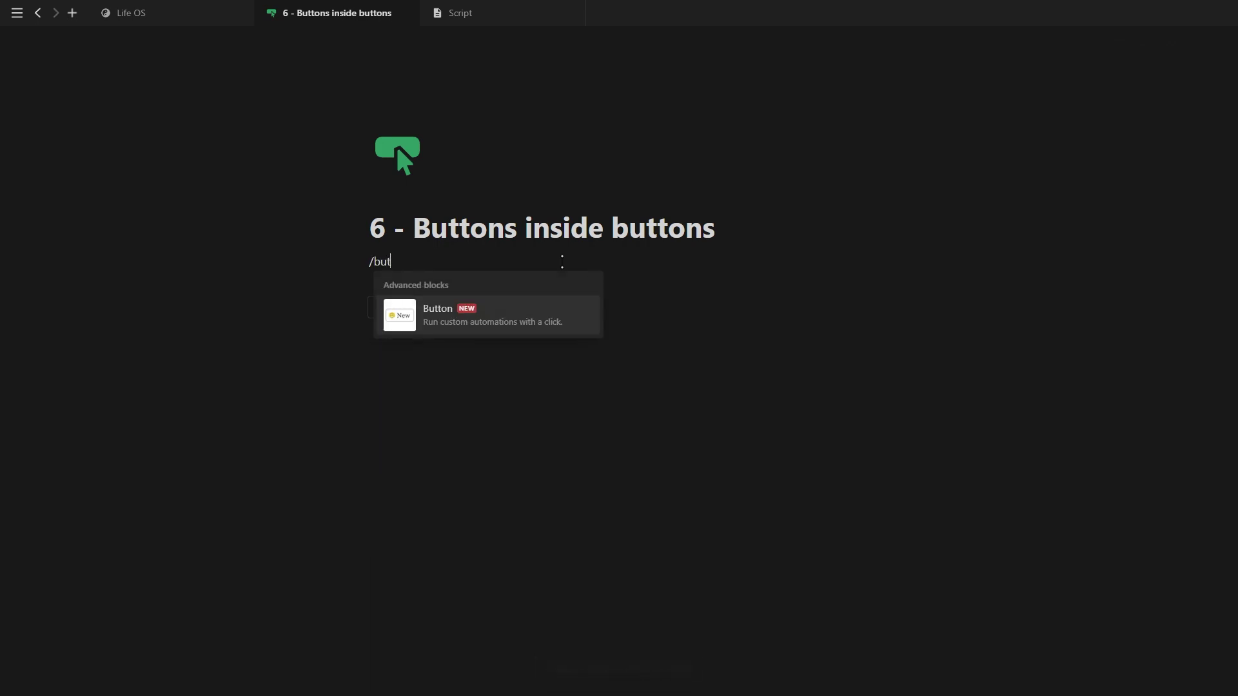
pyautogui.press('Return')
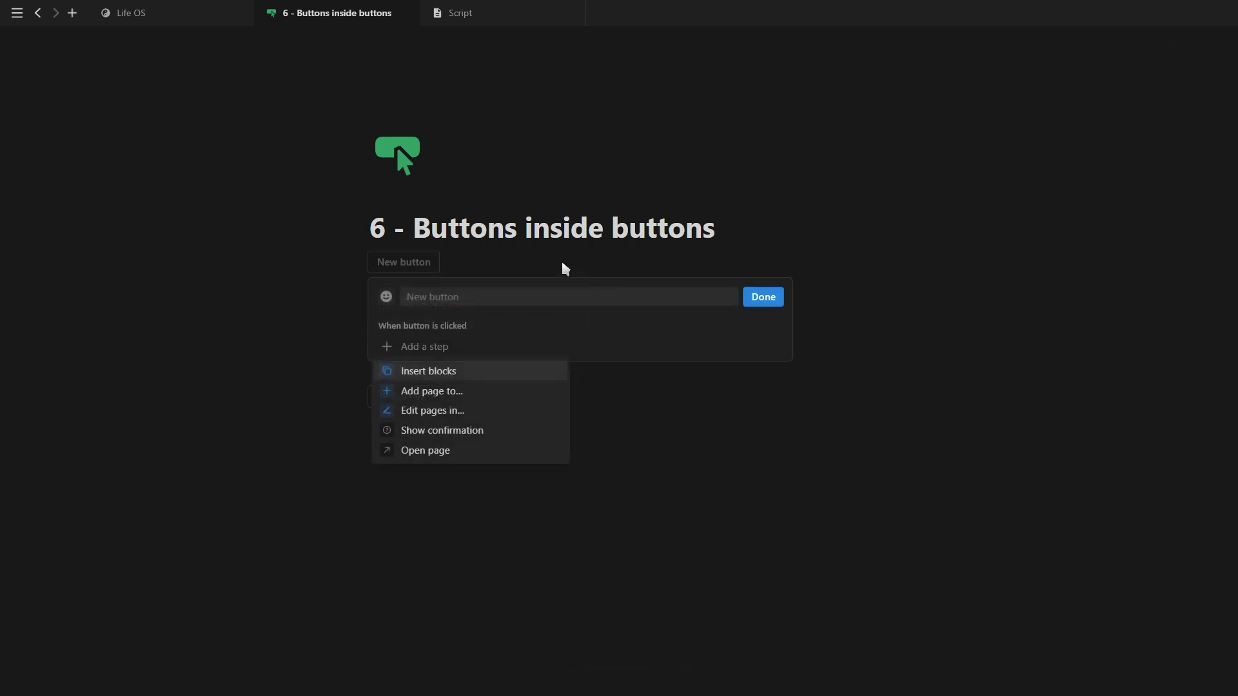
pyautogui.click(482, 378)
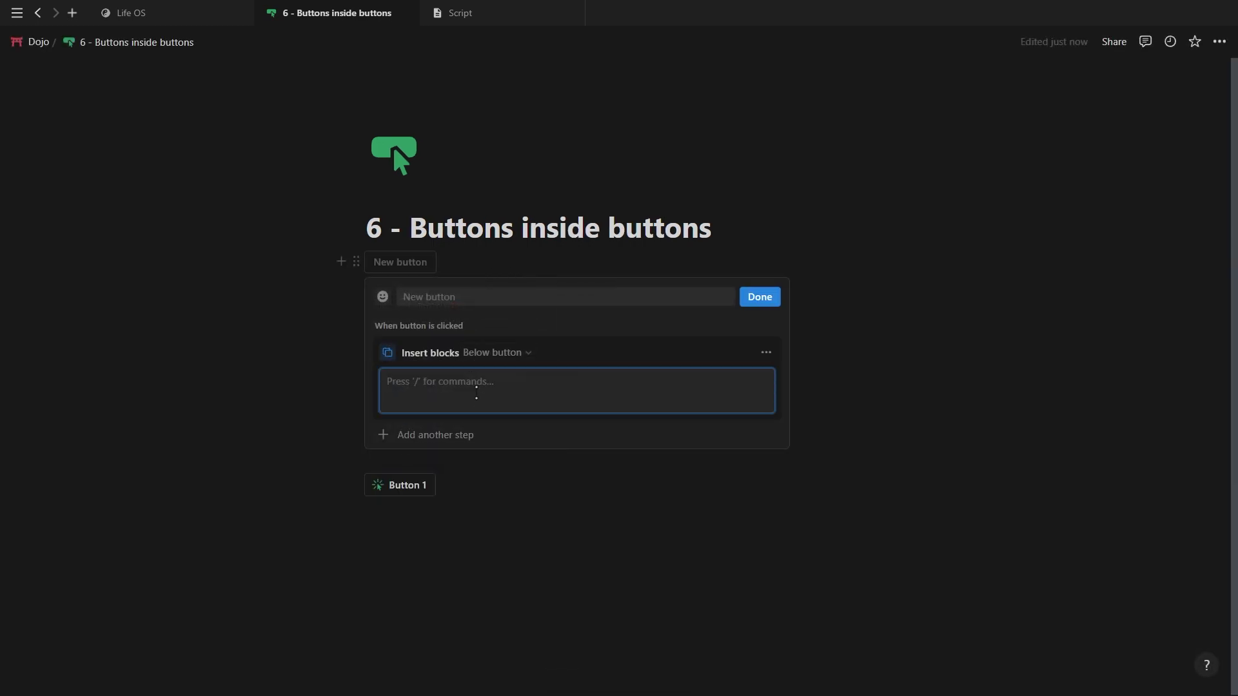
# - Nest a second button inside it that also inserts blocks
pyautogui.write('/but')
pyautogui.click(494, 429)
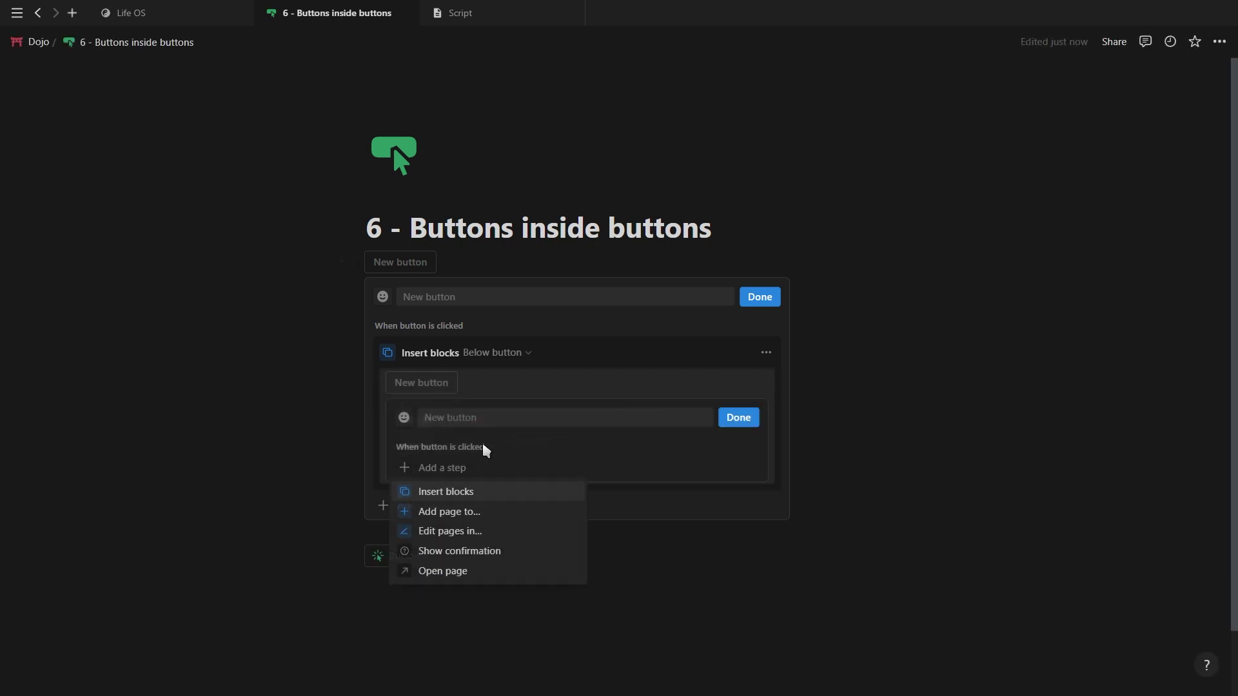
pyautogui.click(462, 495)
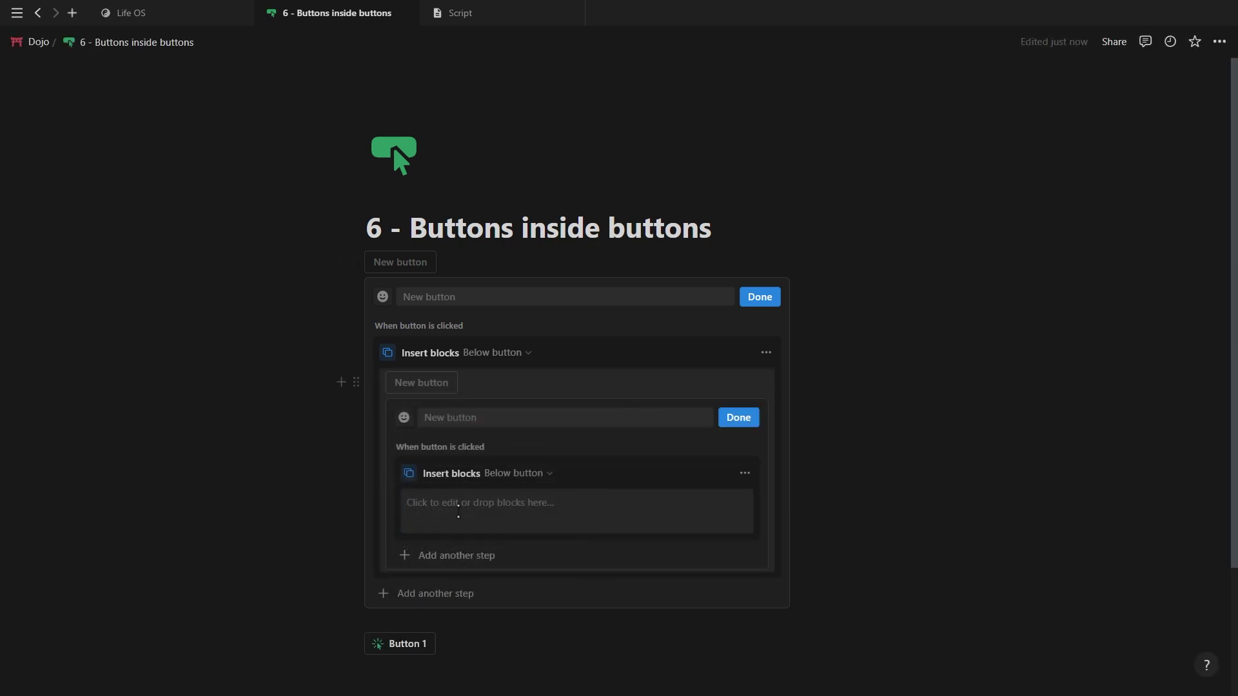
pyautogui.click(458, 510)
# - Nest a third button whose inserted content is the text 'Subscribe :)'
pyautogui.write('/but')
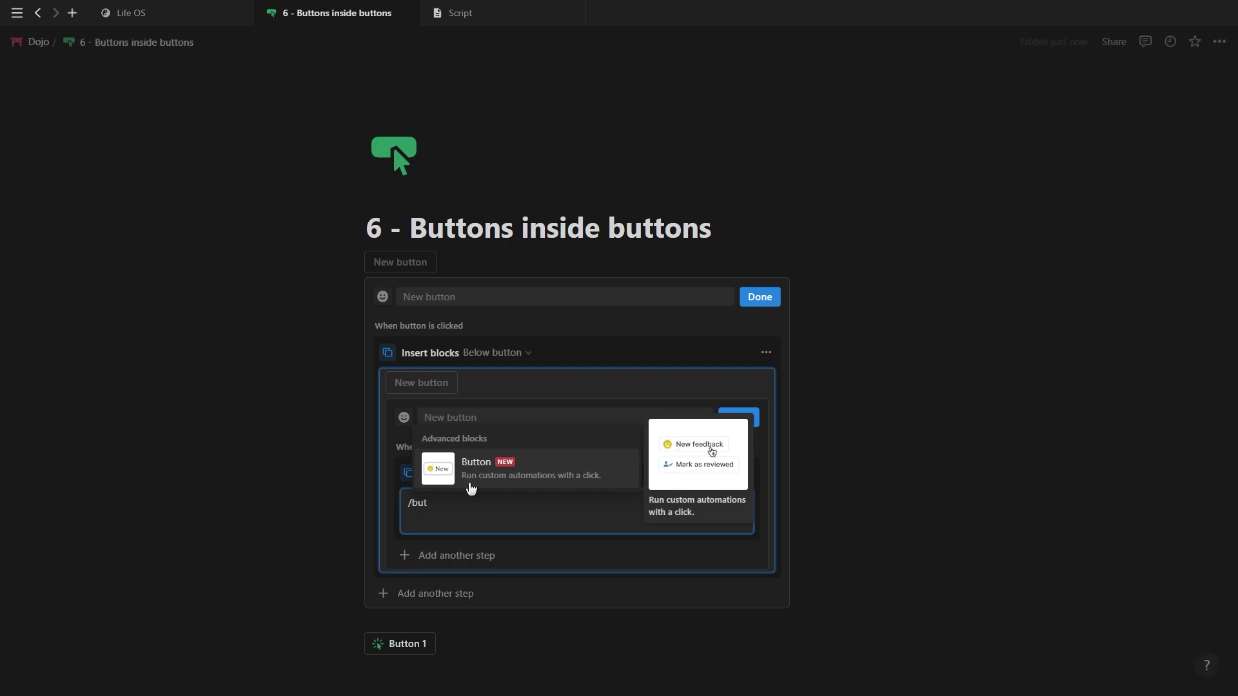
pyautogui.click(471, 489)
pyautogui.click(475, 488)
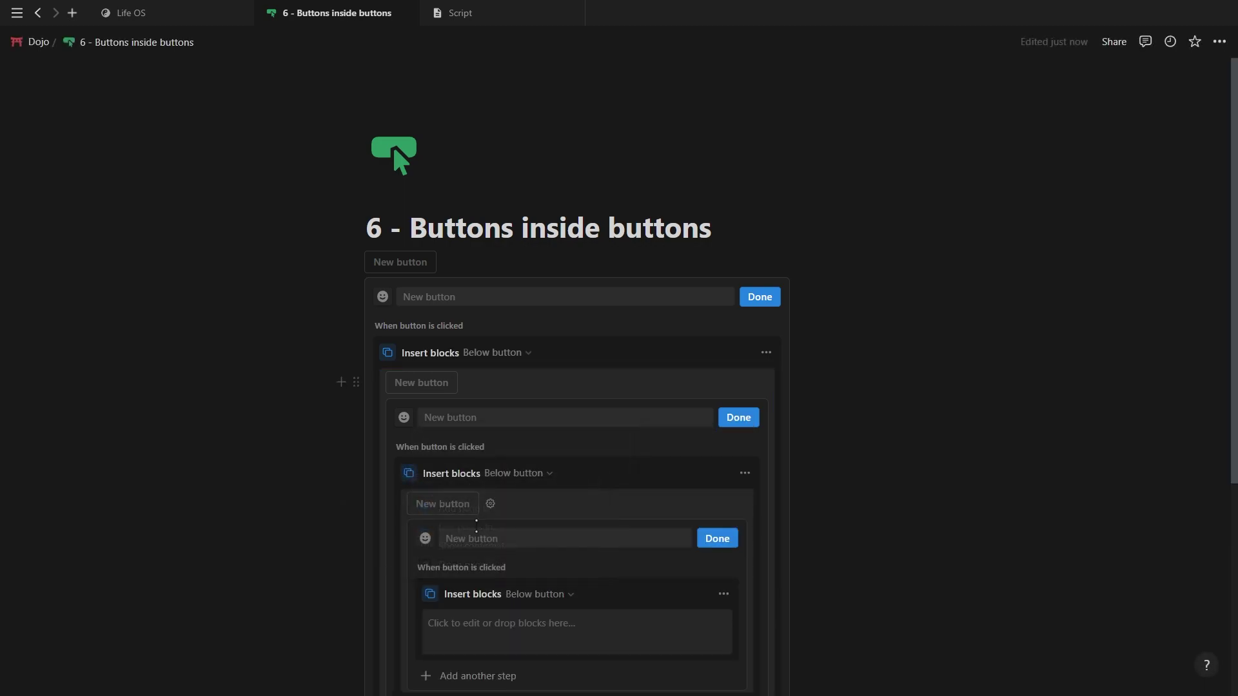
pyautogui.scroll(-1, 519, 564)
pyautogui.click(521, 559)
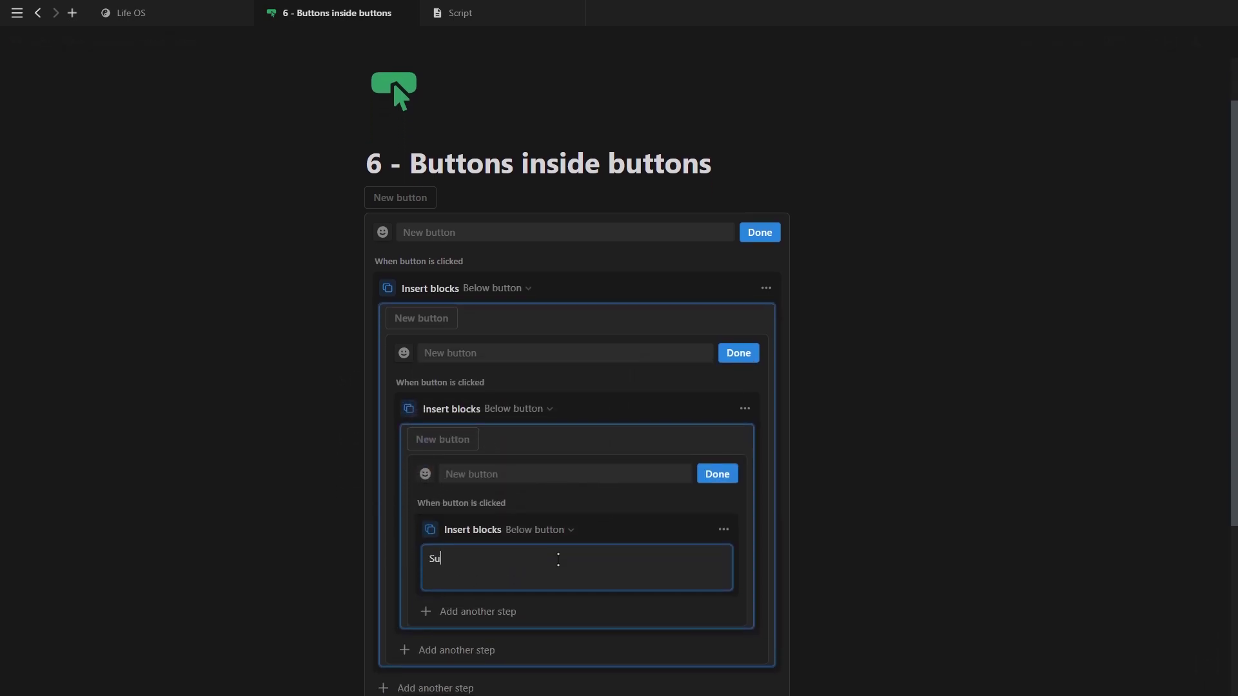
pyautogui.write('Subscribe :)')
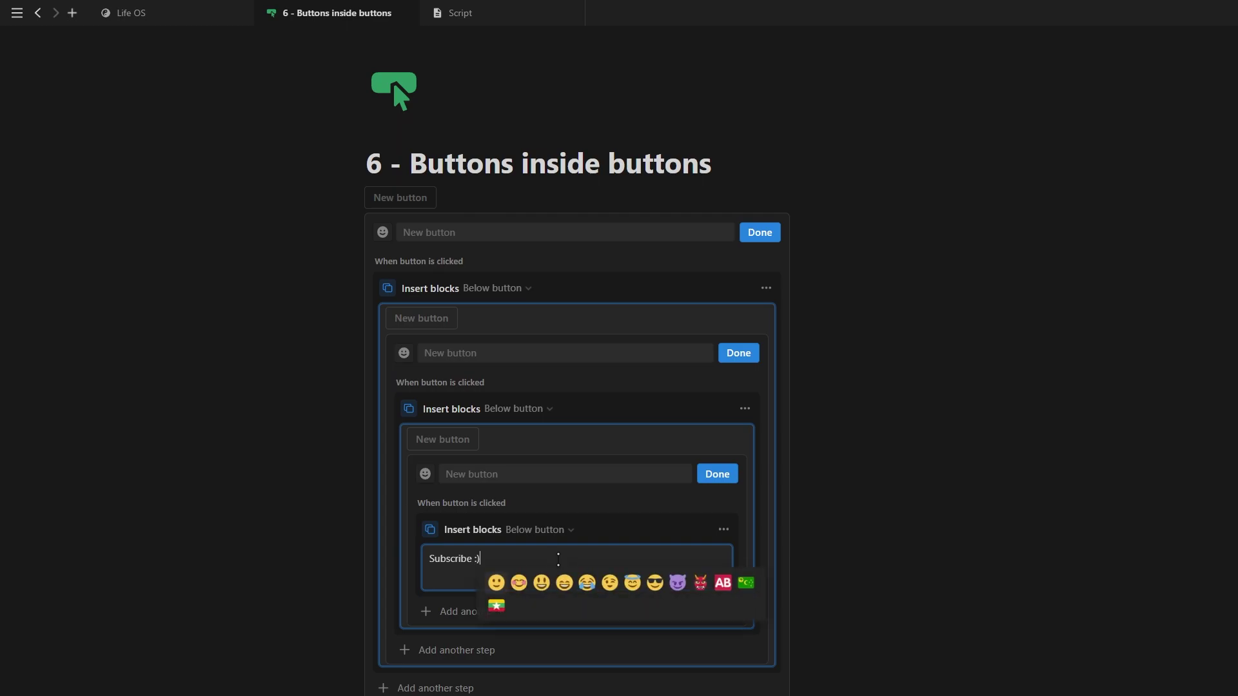
pyautogui.hotkey('ctrl', 'a')
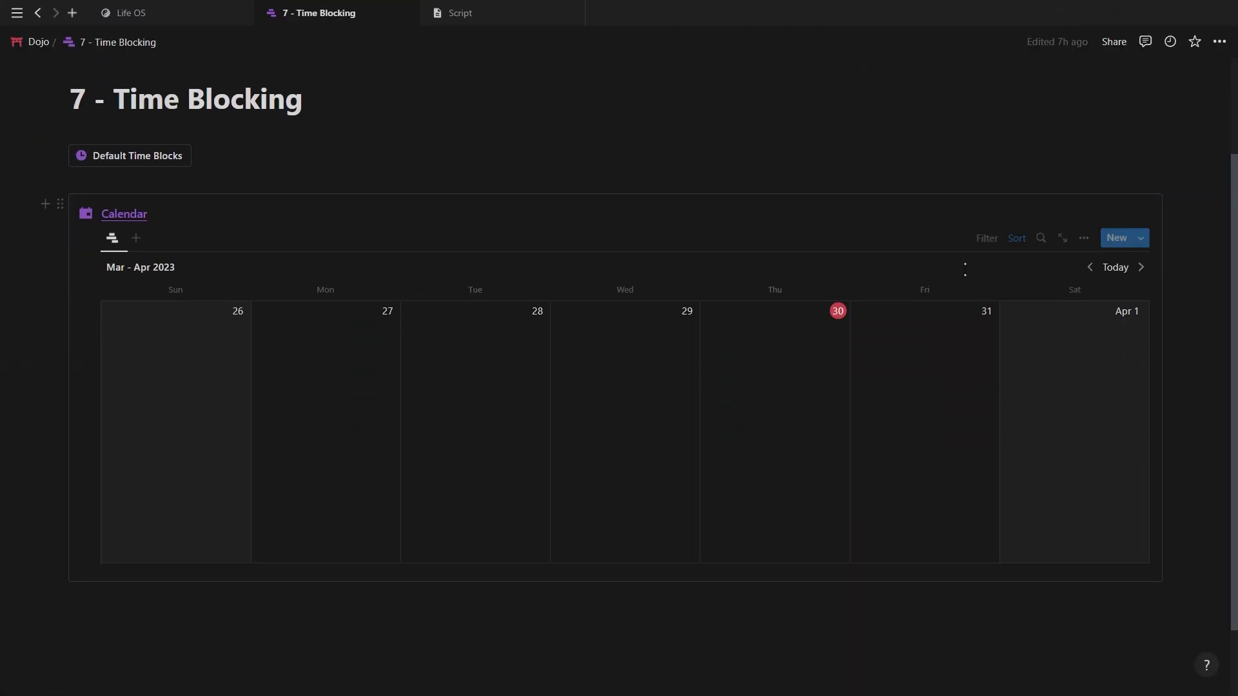
# - Add a Meditate calendar entry at 08:00 - 08:30 tagged Personal
pyautogui.click(720, 318)
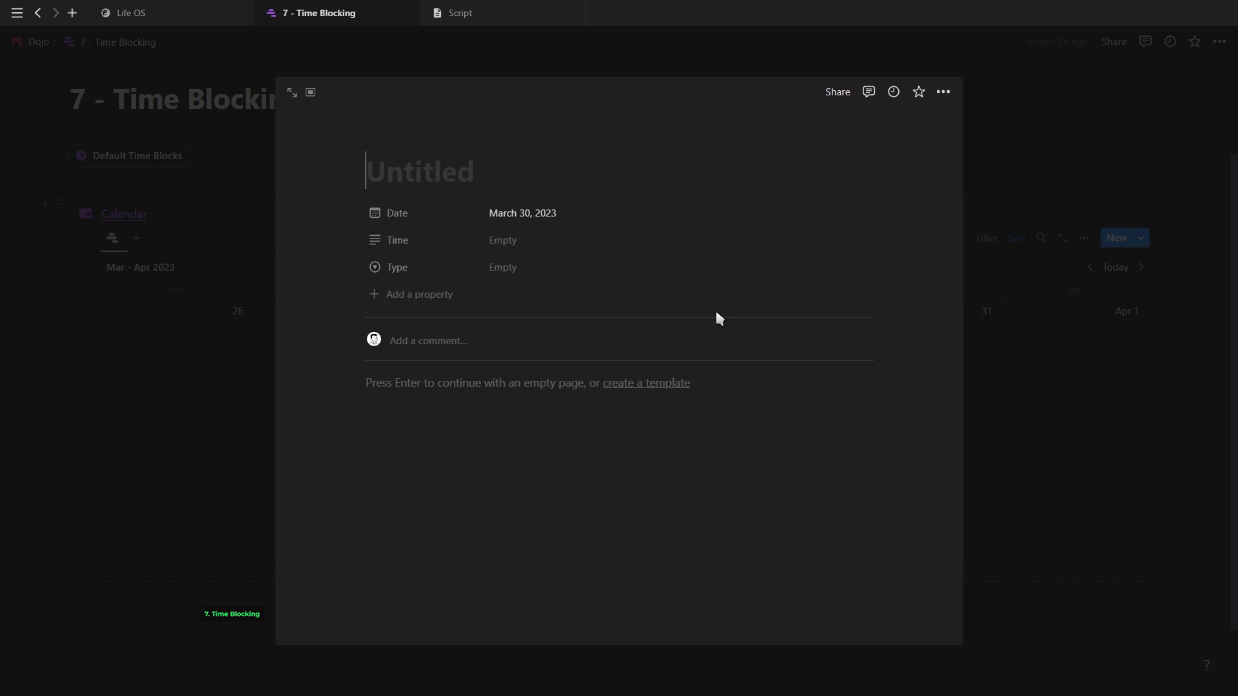
pyautogui.write('Meditate')
pyautogui.click(516, 239)
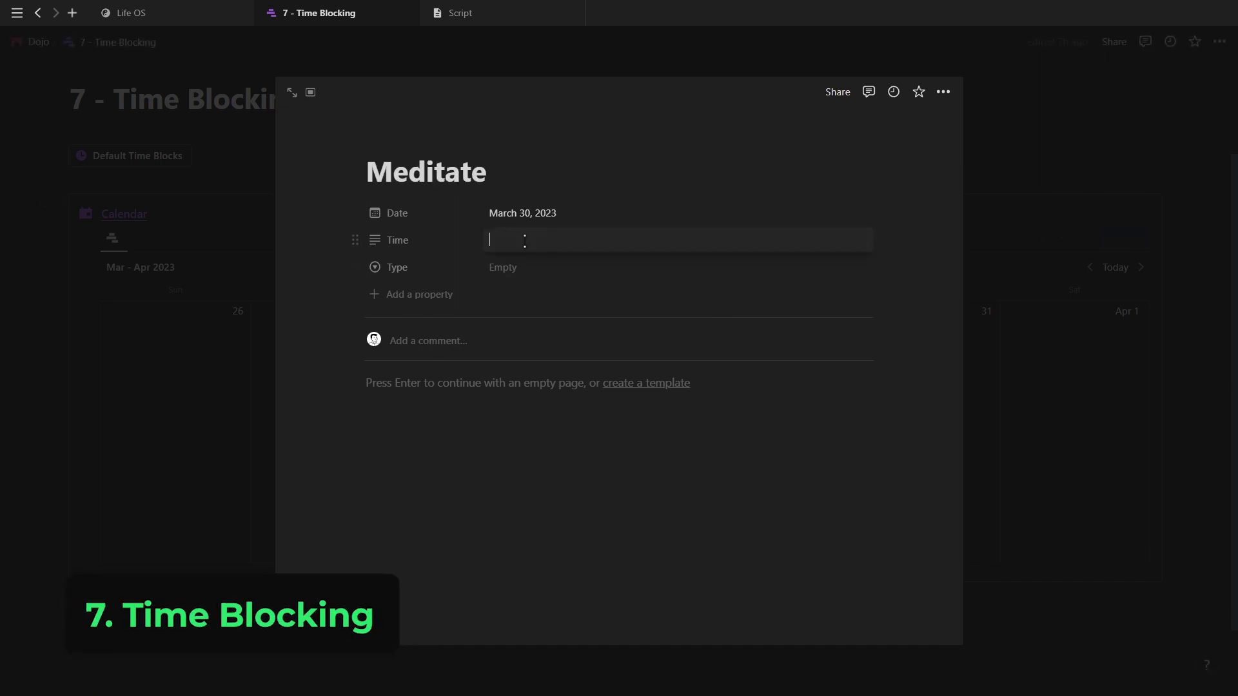
pyautogui.write('08:00 - 08:')
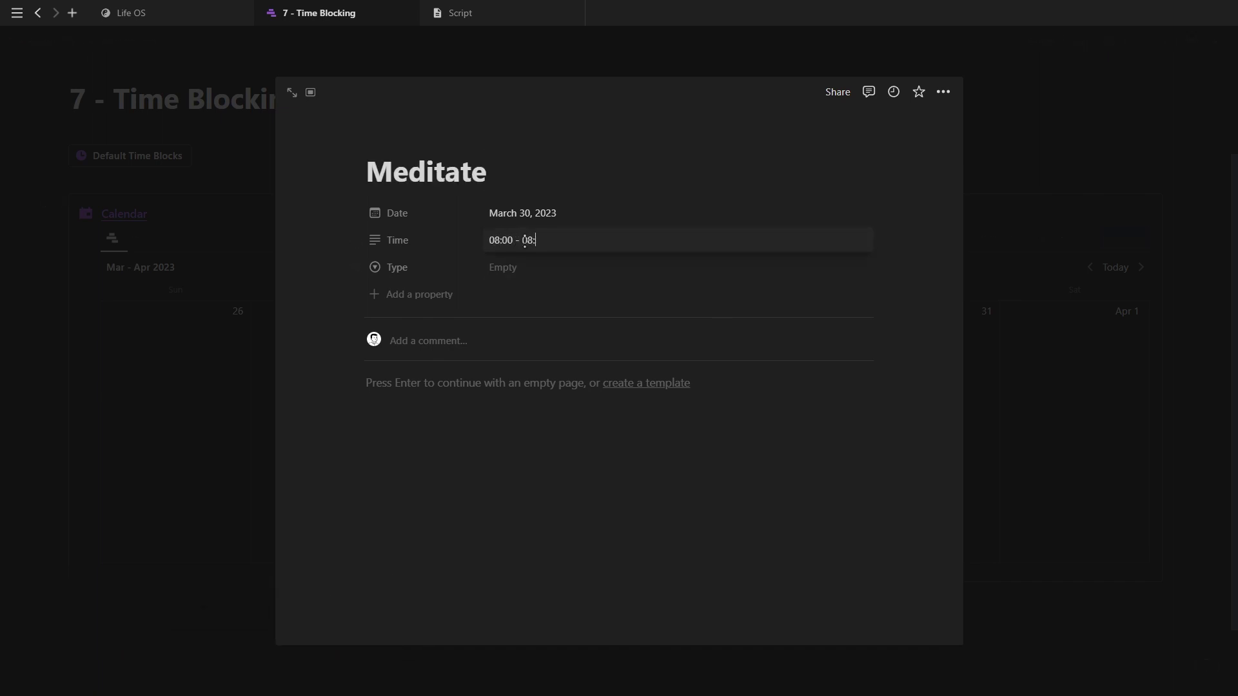
pyautogui.write('30')
pyautogui.click(525, 265)
pyautogui.click(542, 331)
pyautogui.click(1006, 248)
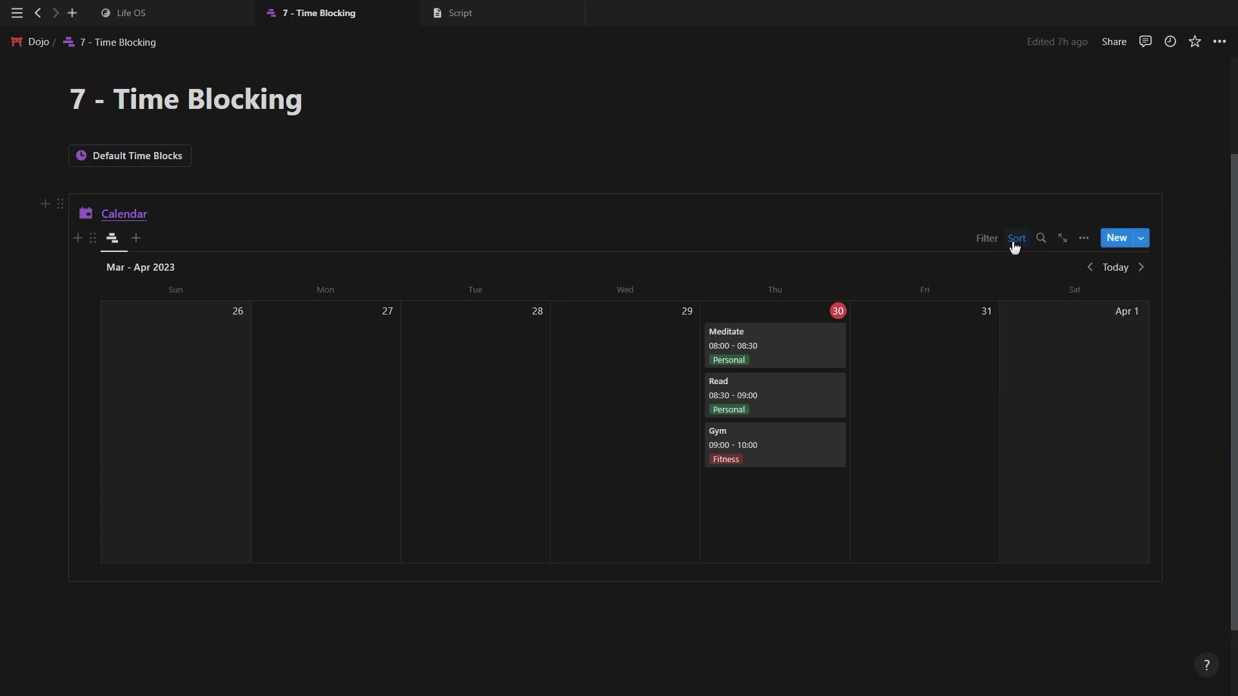
# - Check the calendar's sort by Time, then delete the Meditate, Read and Gym blocks
pyautogui.click(1016, 238)
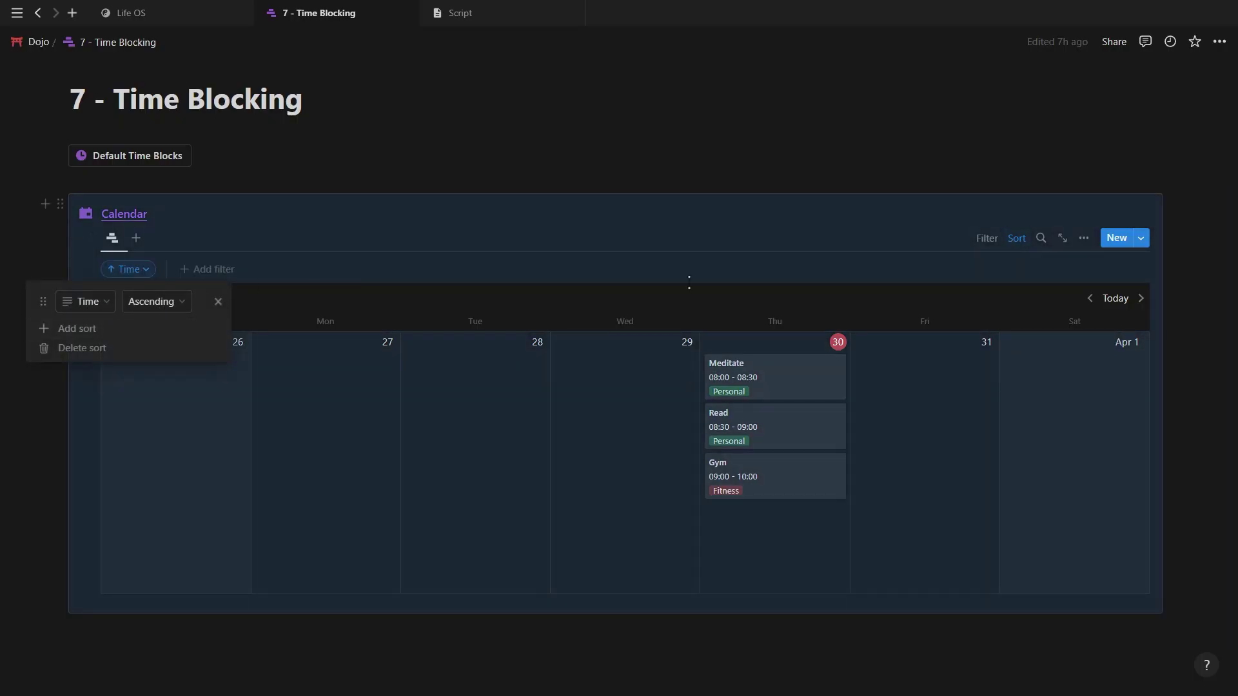
pyautogui.click(978, 241)
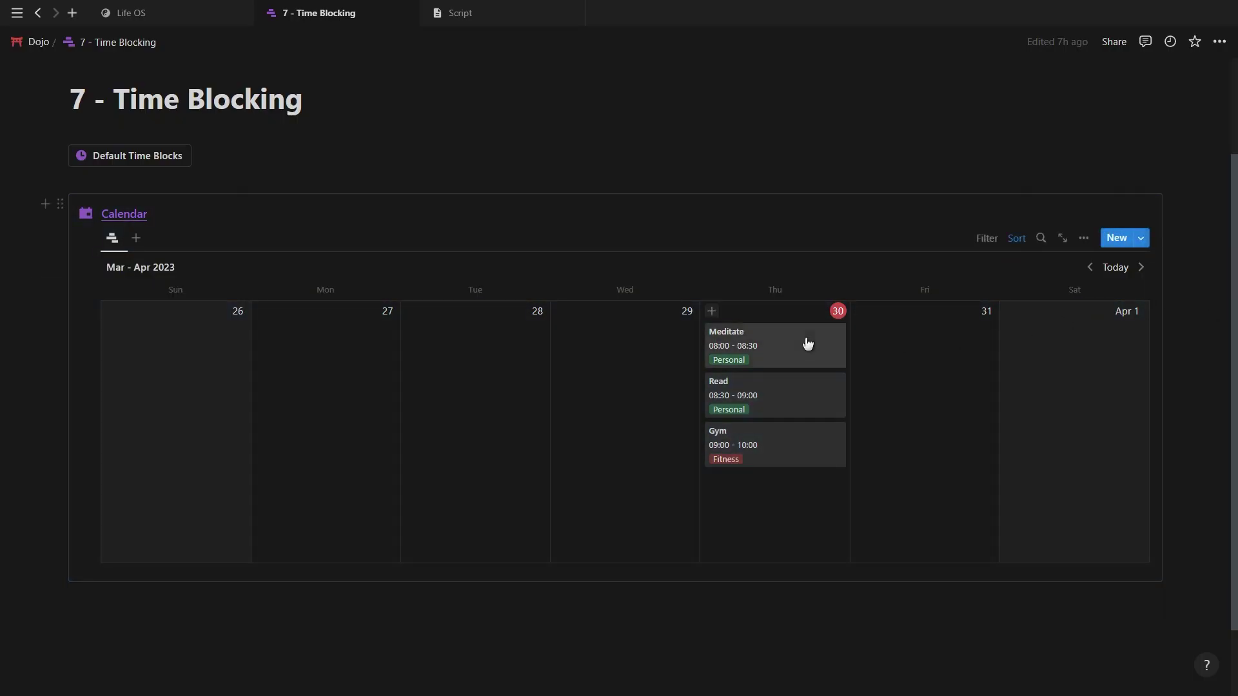
pyautogui.moveTo(1192, 321); pyautogui.dragTo(768, 442)
pyautogui.press('Delete')
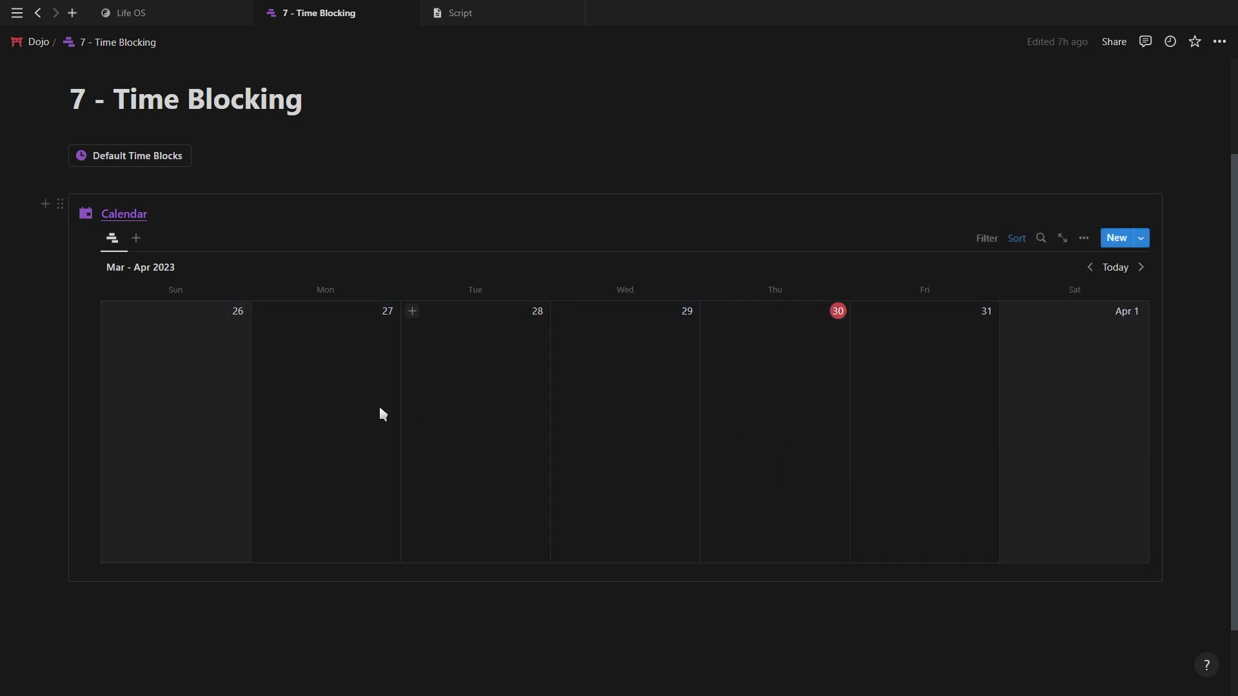
pyautogui.scroll(2, 212, 370)
# - Load the default time blocks into the calendar, then delete all of today's blocks
pyautogui.click(145, 285)
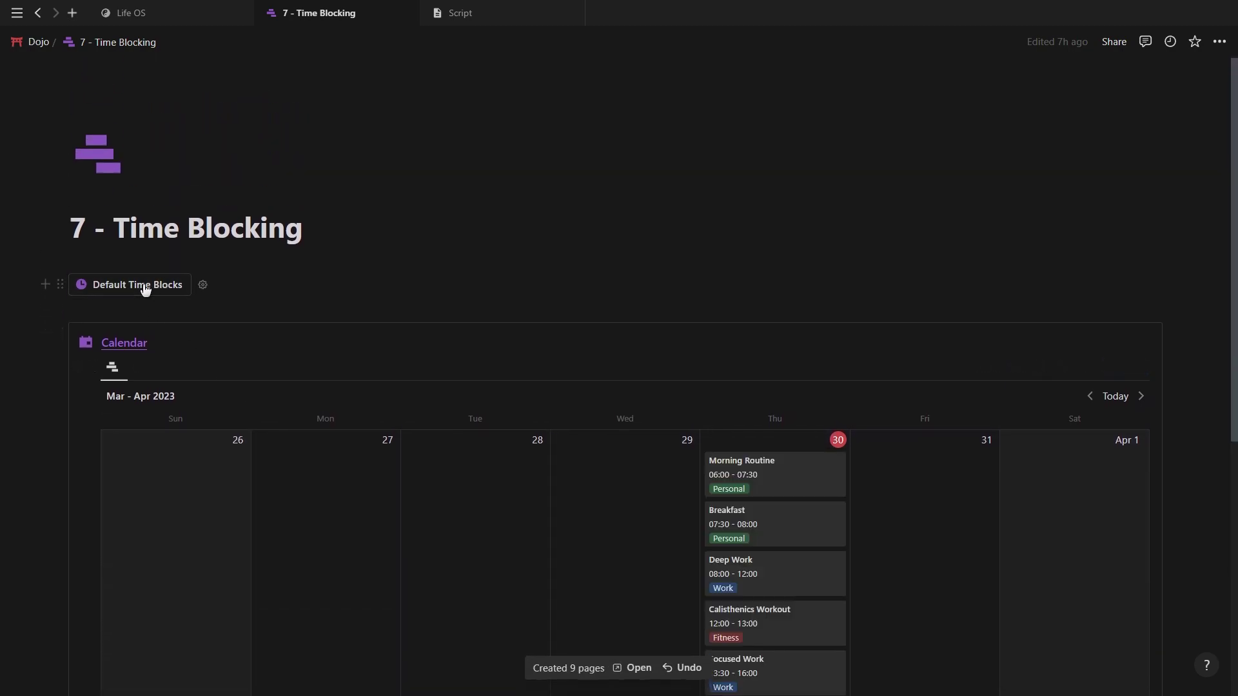
pyautogui.scroll(-5, 1035, 385)
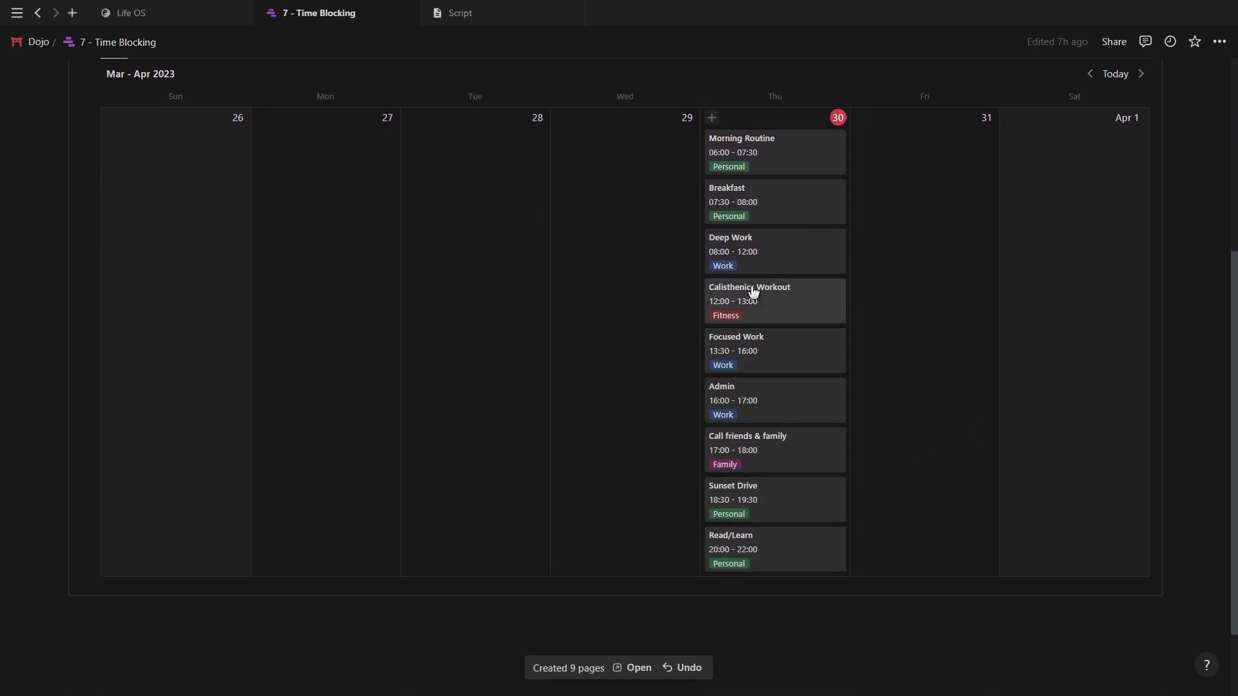
pyautogui.scroll(2, 751, 145)
pyautogui.press('Delete')
pyautogui.scroll(3, 207, 284)
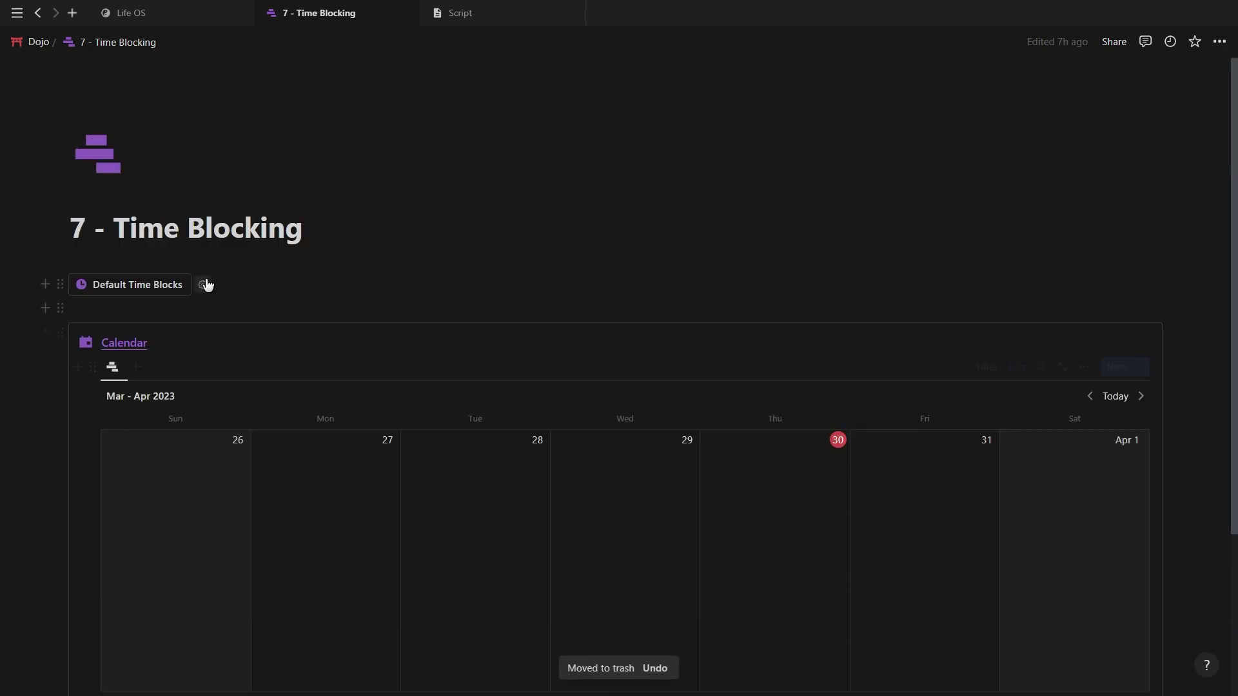
# - In the Default Time Blocks button settings, move the Read/Learn step below Sunset Drive
pyautogui.click(204, 286)
pyautogui.scroll(-2, 366, 285)
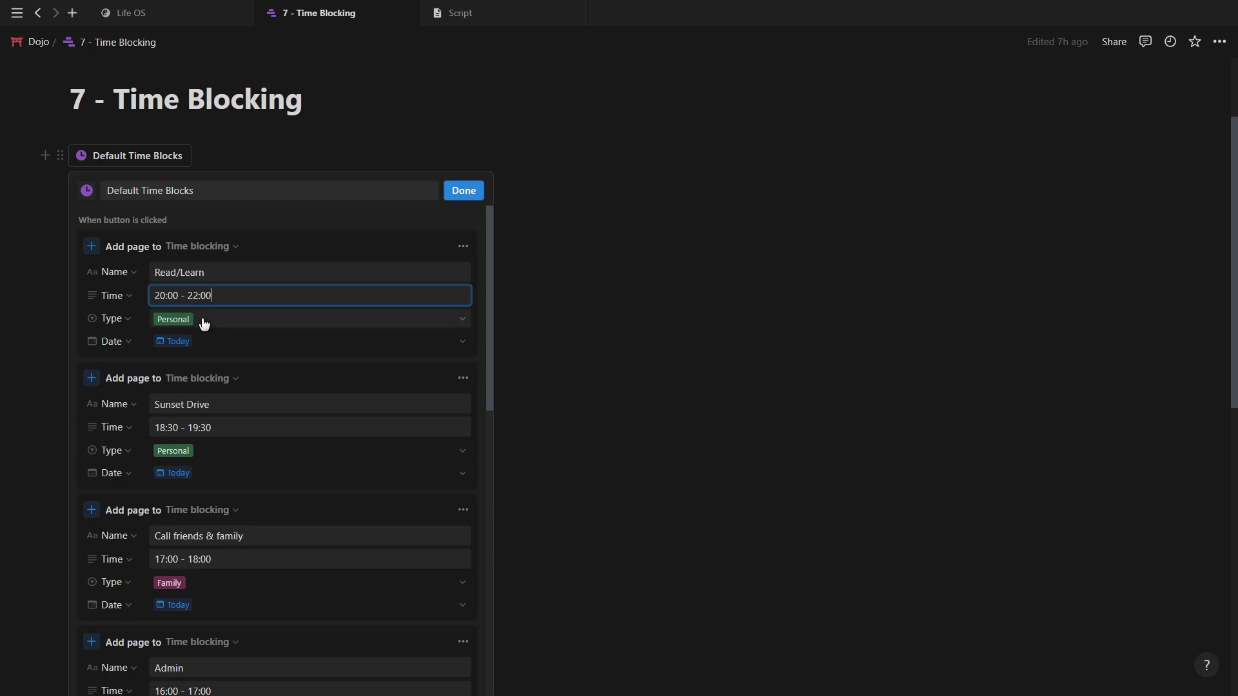
pyautogui.click(227, 319)
pyautogui.click(200, 339)
pyautogui.click(171, 326)
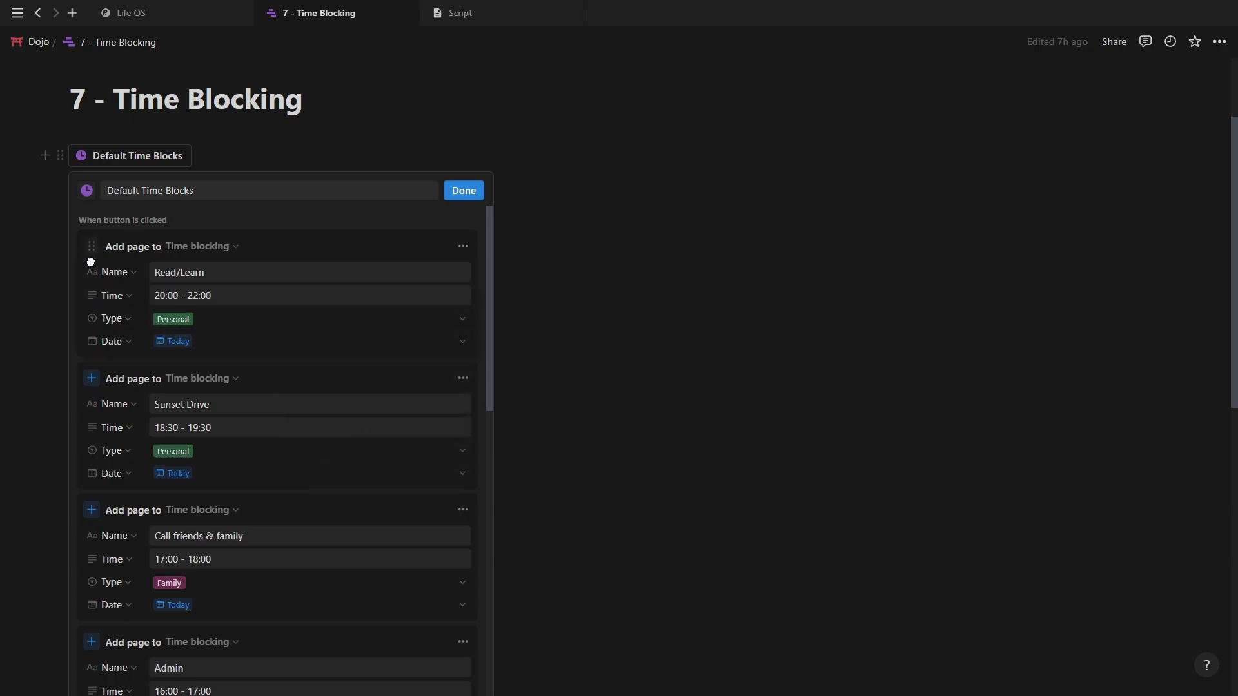
pyautogui.moveTo(90, 261)
pyautogui.mouseDown()
pyautogui.moveTo(80, 616)
pyautogui.moveTo(96, 258)
pyautogui.mouseUp()
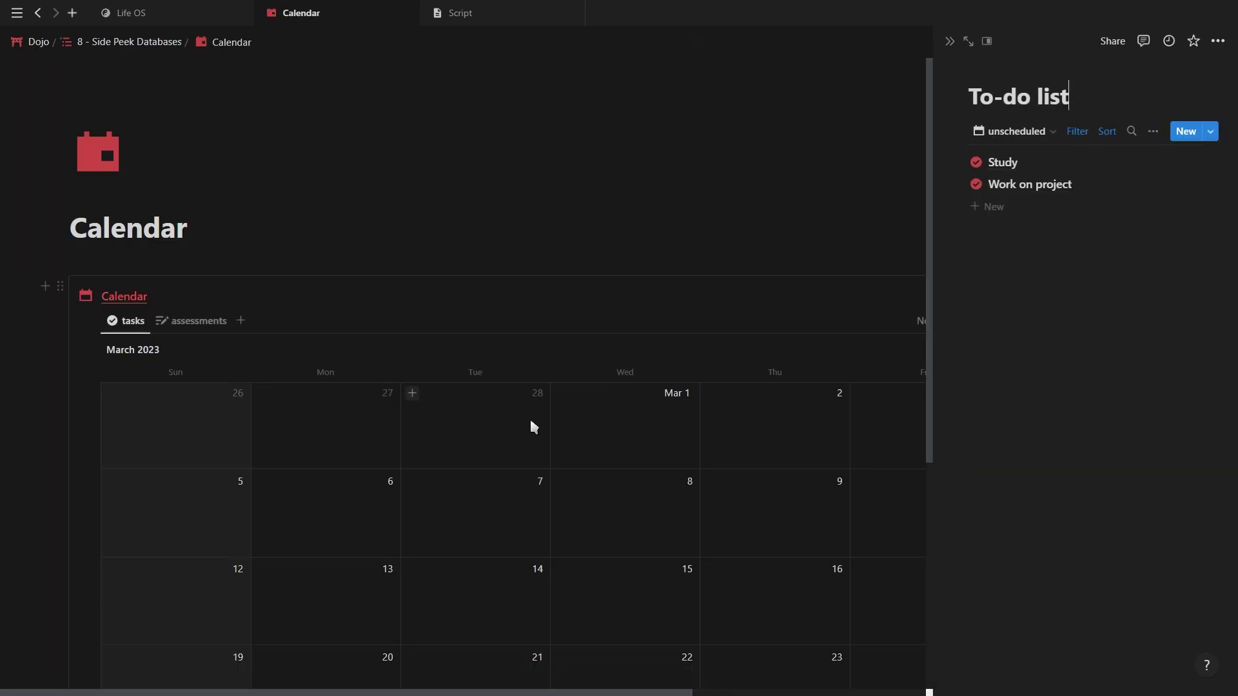
# - Schedule Work on project on March 16 and Study on March 30 in the calendar
pyautogui.scroll(-3, 709, 380)
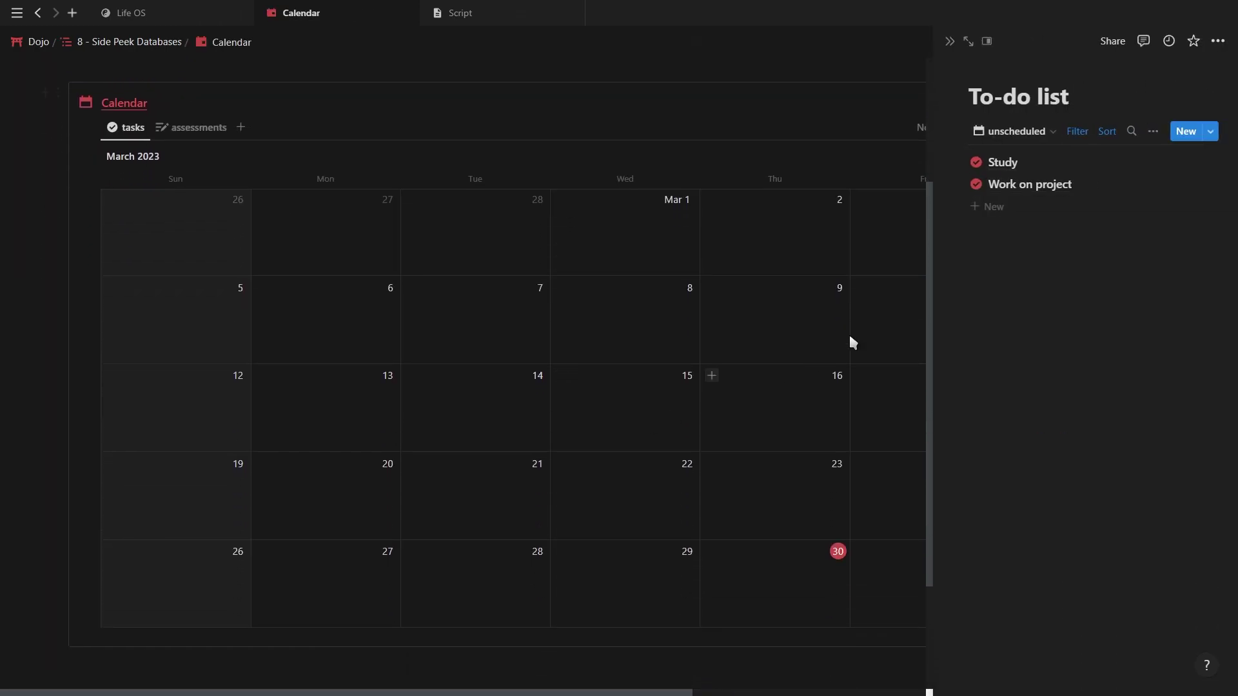
pyautogui.moveTo(1016, 187); pyautogui.dragTo(664, 429)
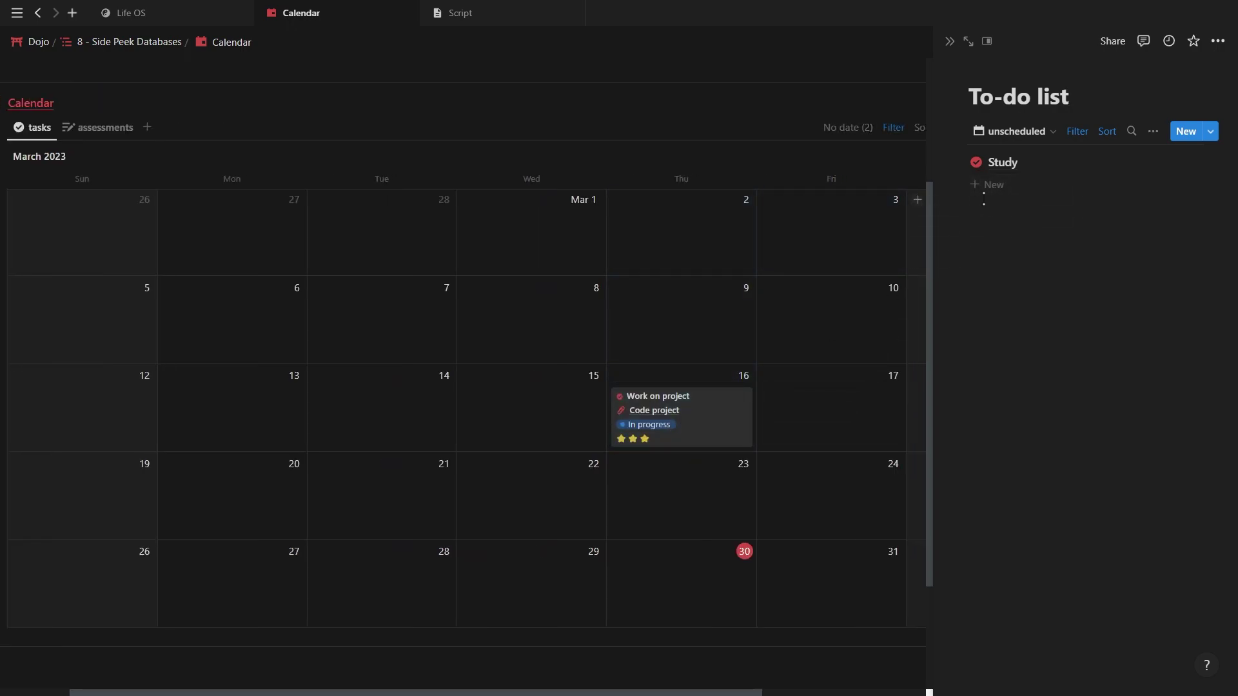
pyautogui.moveTo(1003, 162); pyautogui.dragTo(593, 576)
pyautogui.click(950, 42)
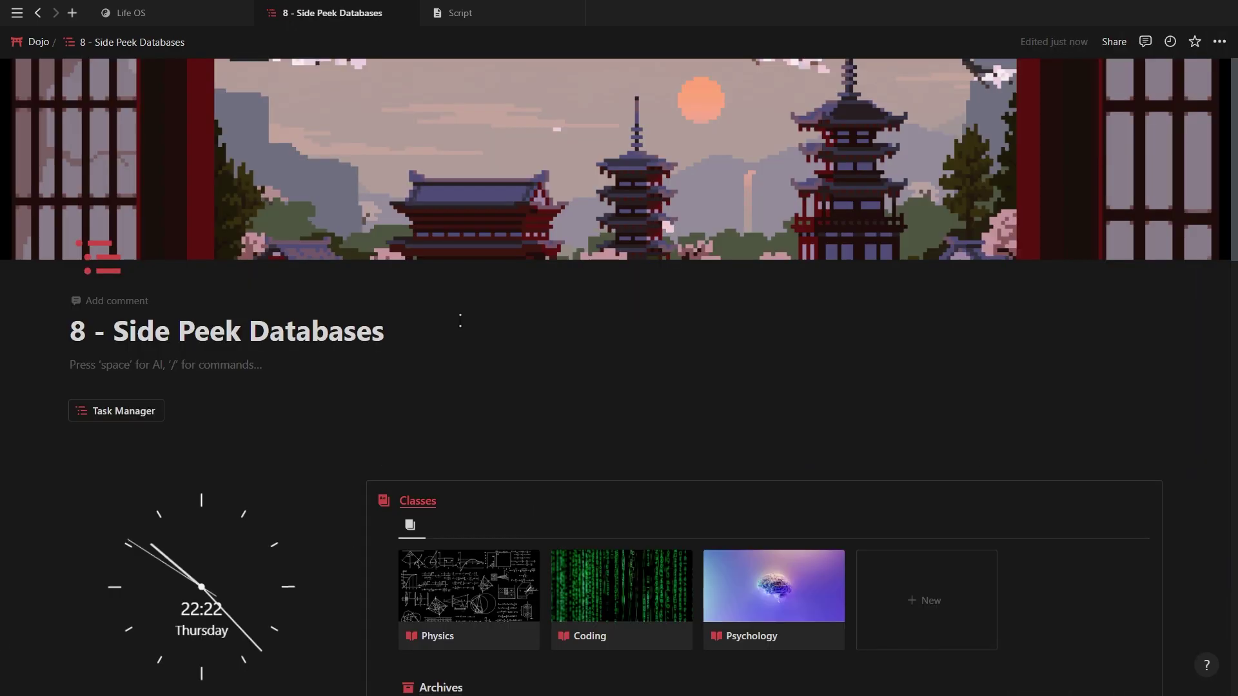
# - Insert a button whose first step opens the Calendar page as a full page
pyautogui.write('/button')
pyautogui.press('Return')
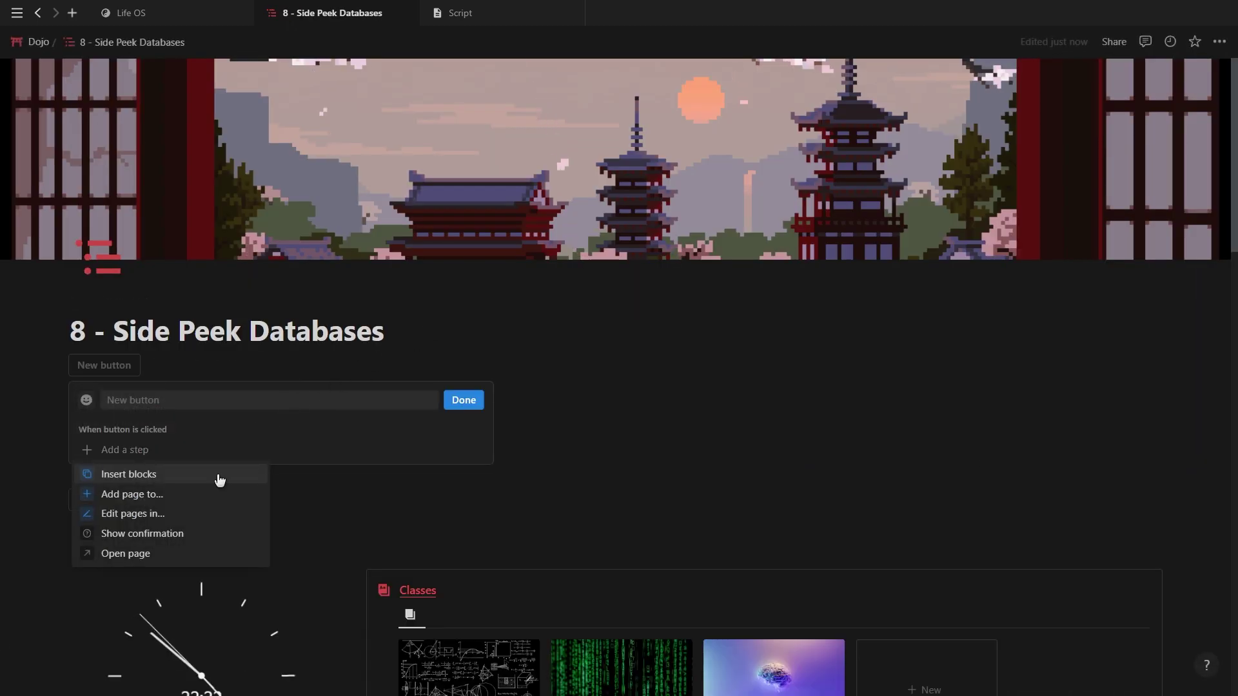
pyautogui.click(196, 553)
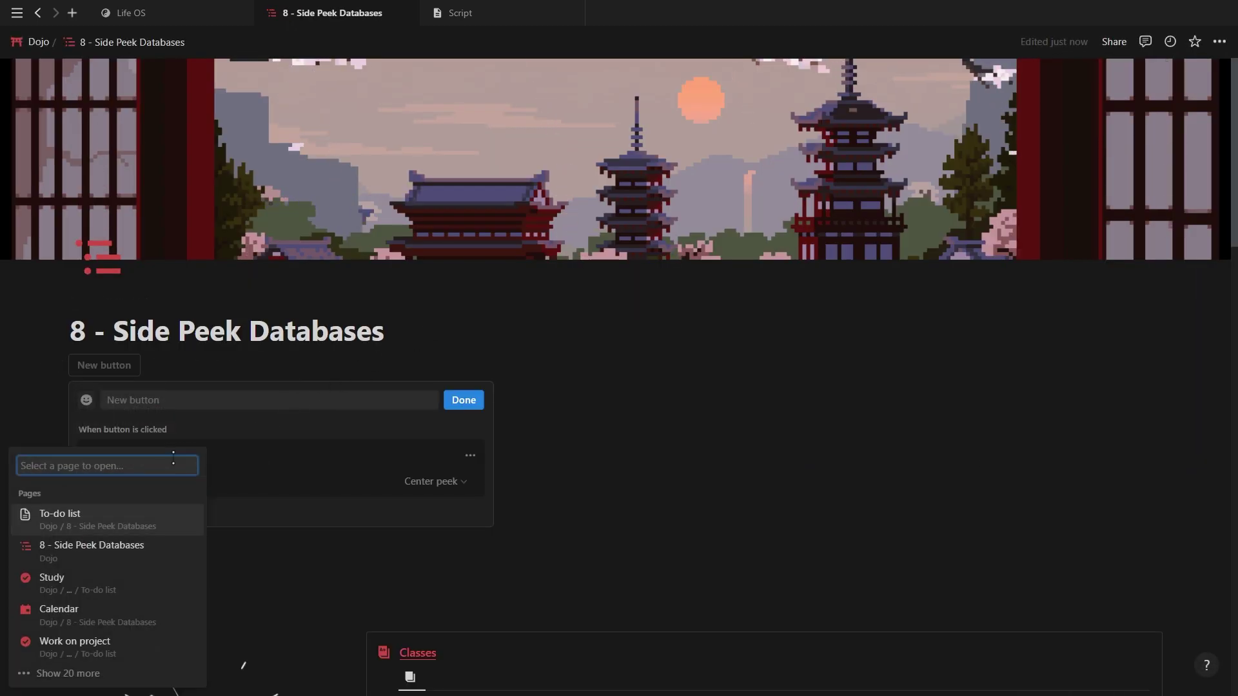
pyautogui.click(103, 603)
pyautogui.click(445, 482)
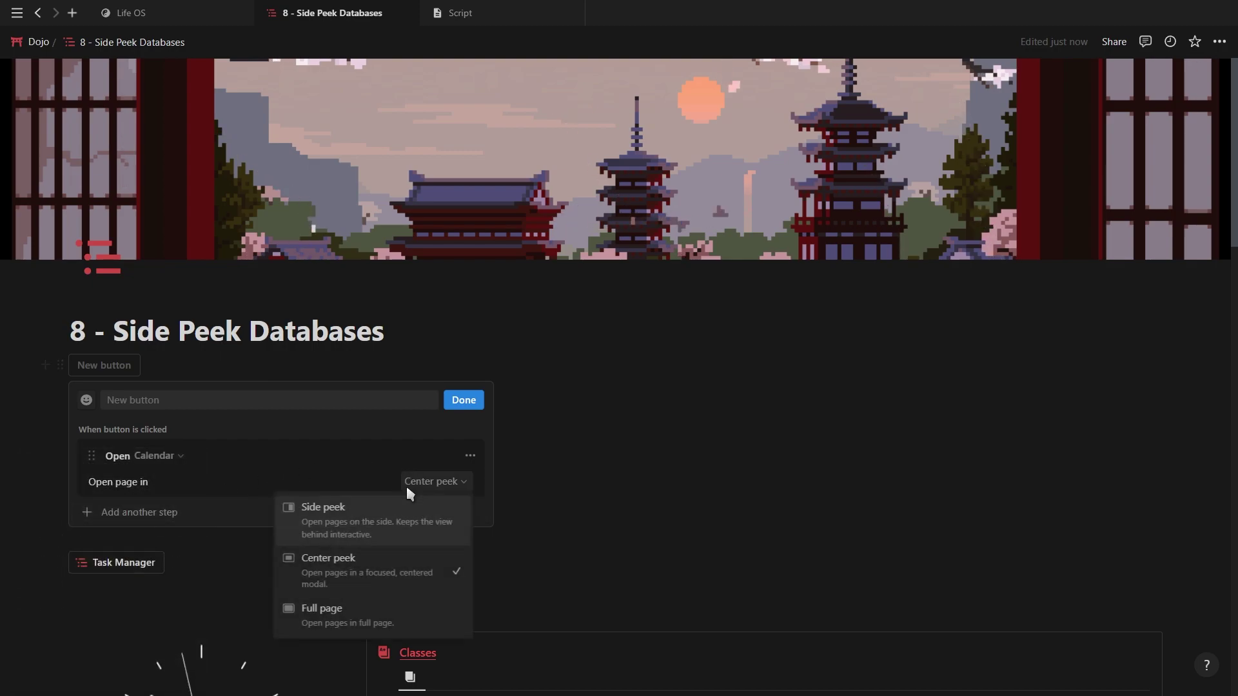
pyautogui.click(335, 620)
# - Add a second button step that opens the To-do list in a side peek
pyautogui.click(161, 516)
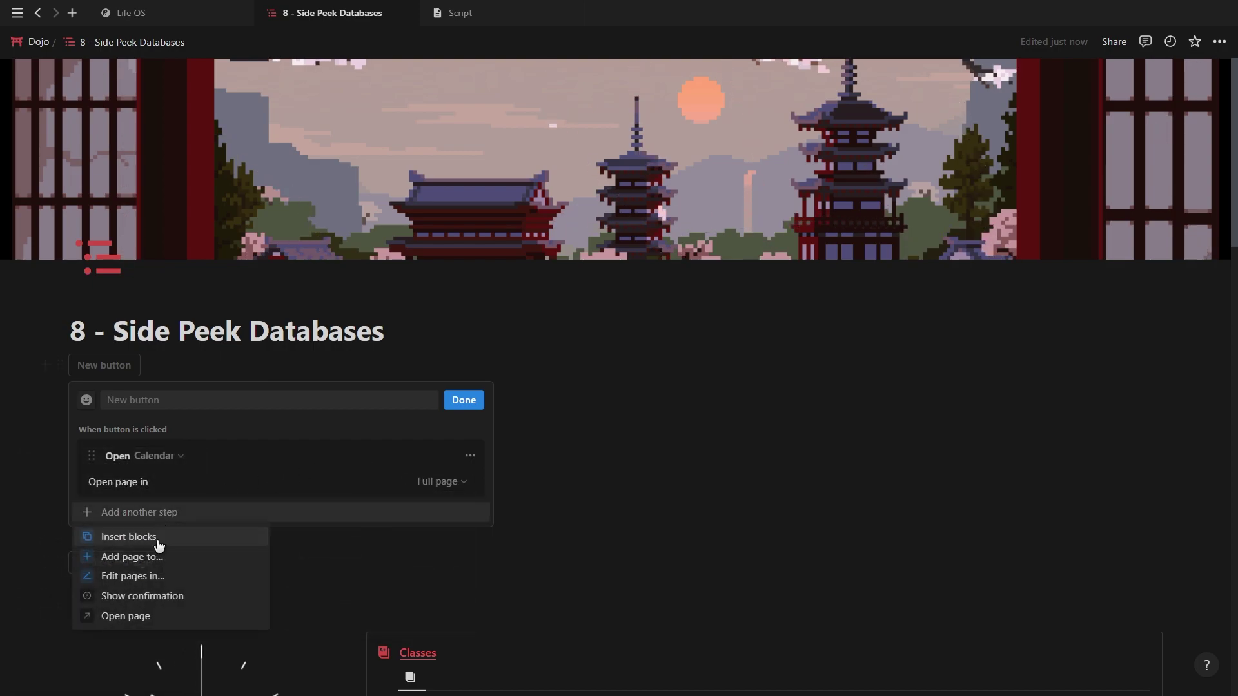
pyautogui.click(161, 617)
pyautogui.click(158, 516)
pyautogui.click(136, 531)
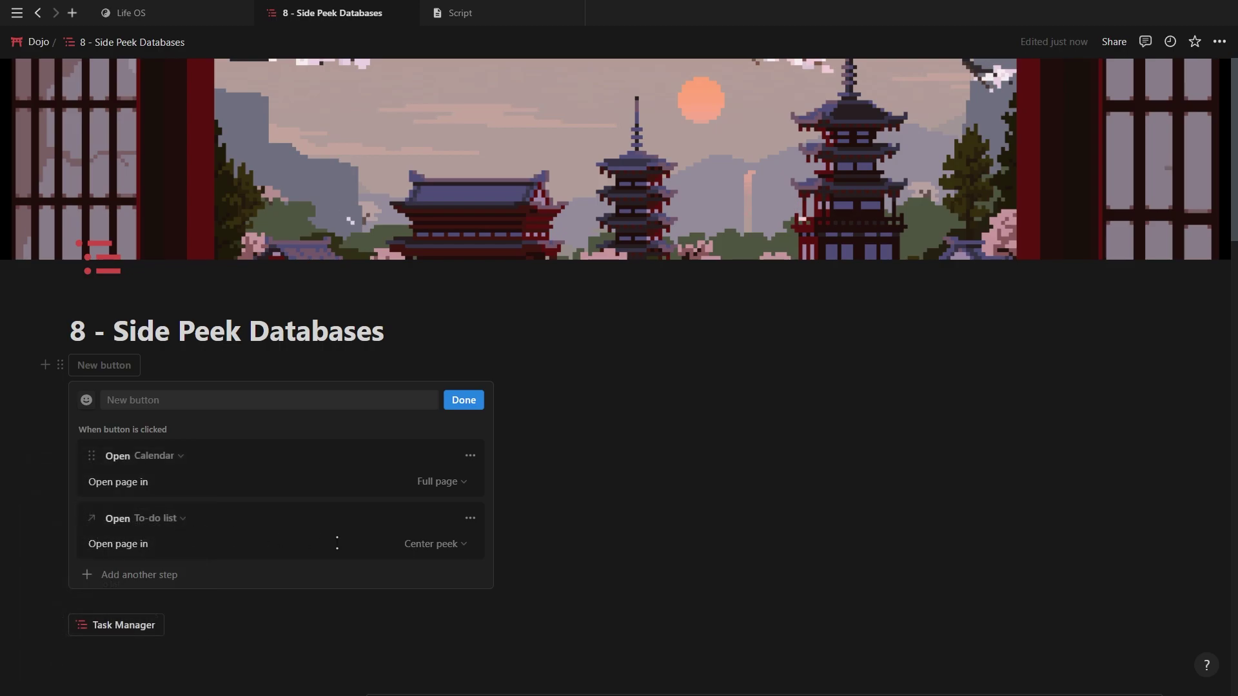
pyautogui.click(426, 544)
pyautogui.click(356, 412)
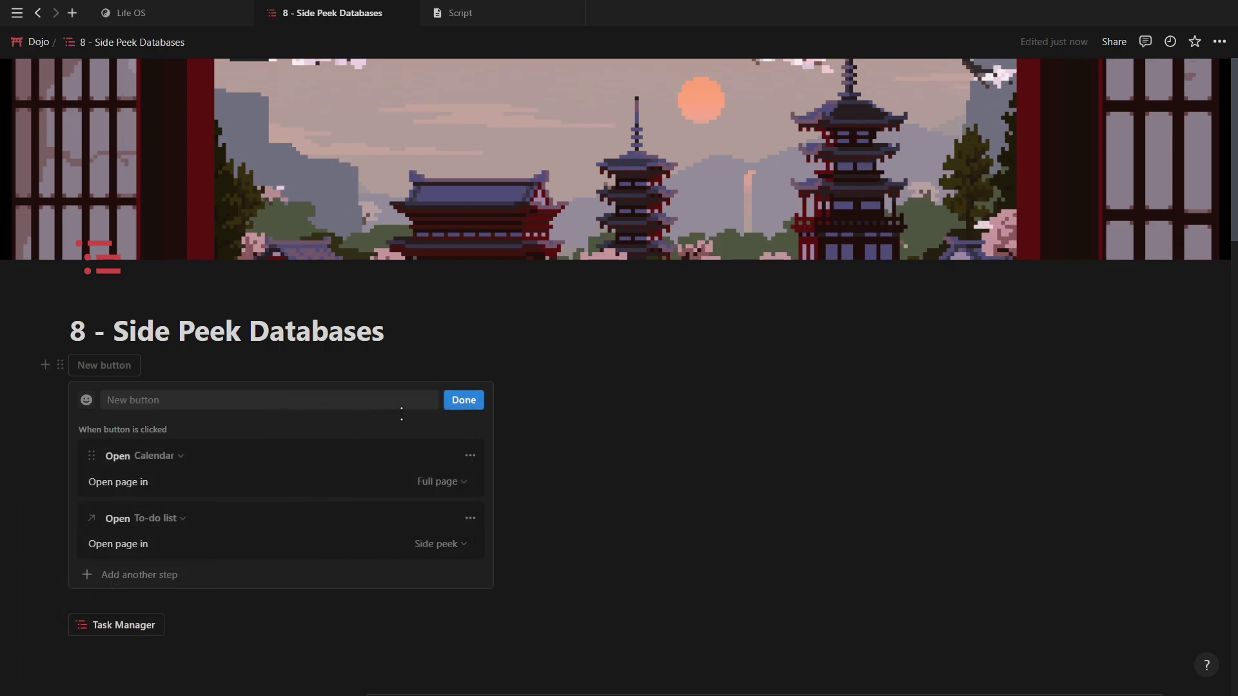
pyautogui.click(463, 401)
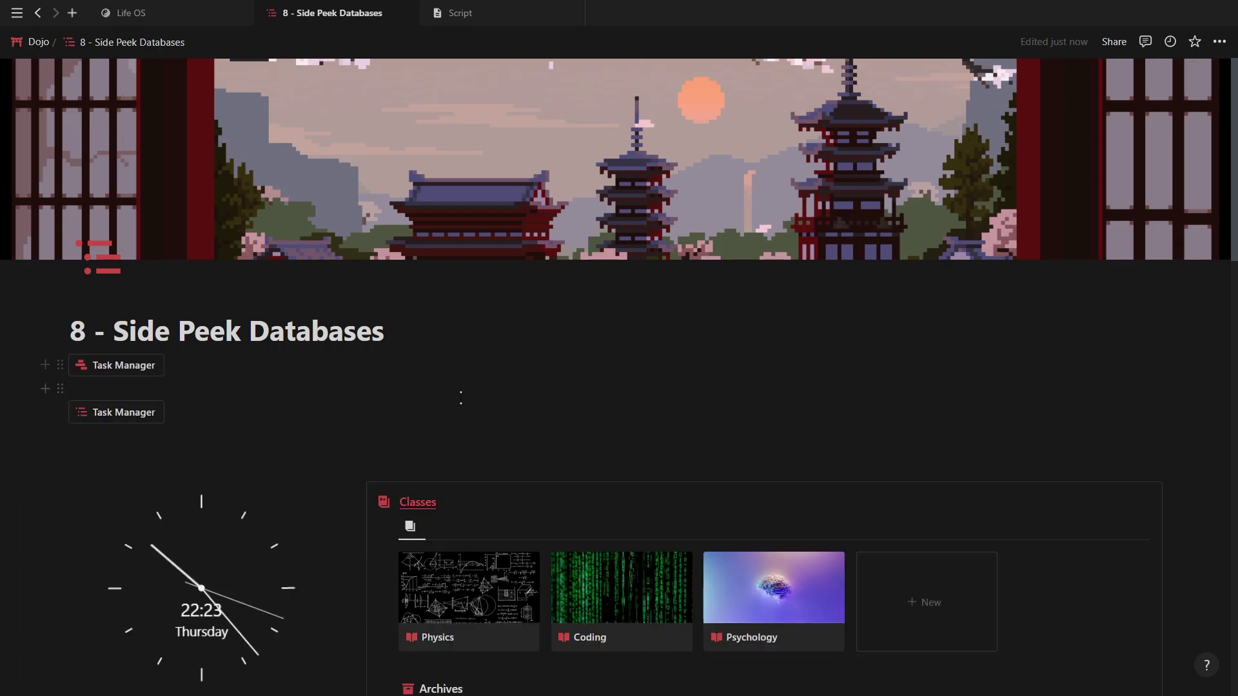
# - Test the Task Manager button to open Calendar with the To-do list peek
pyautogui.click(137, 366)
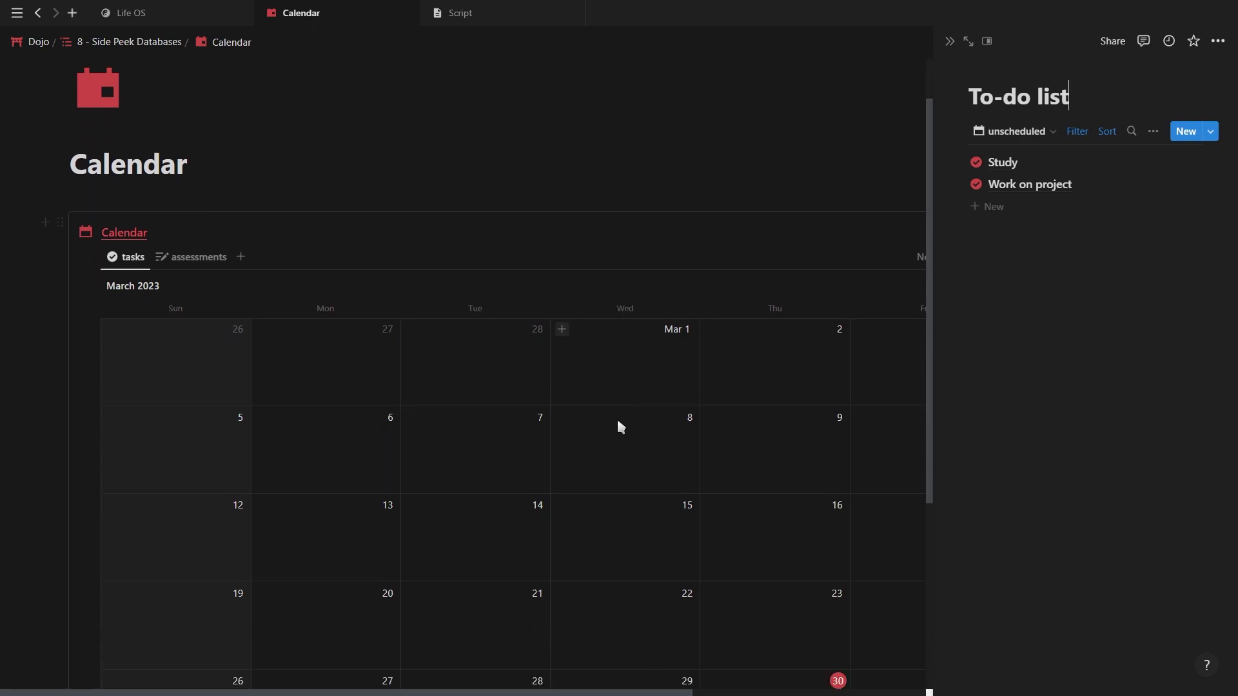
pyautogui.scroll(-4, 618, 426)
pyautogui.moveTo(999, 166); pyautogui.dragTo(677, 264)
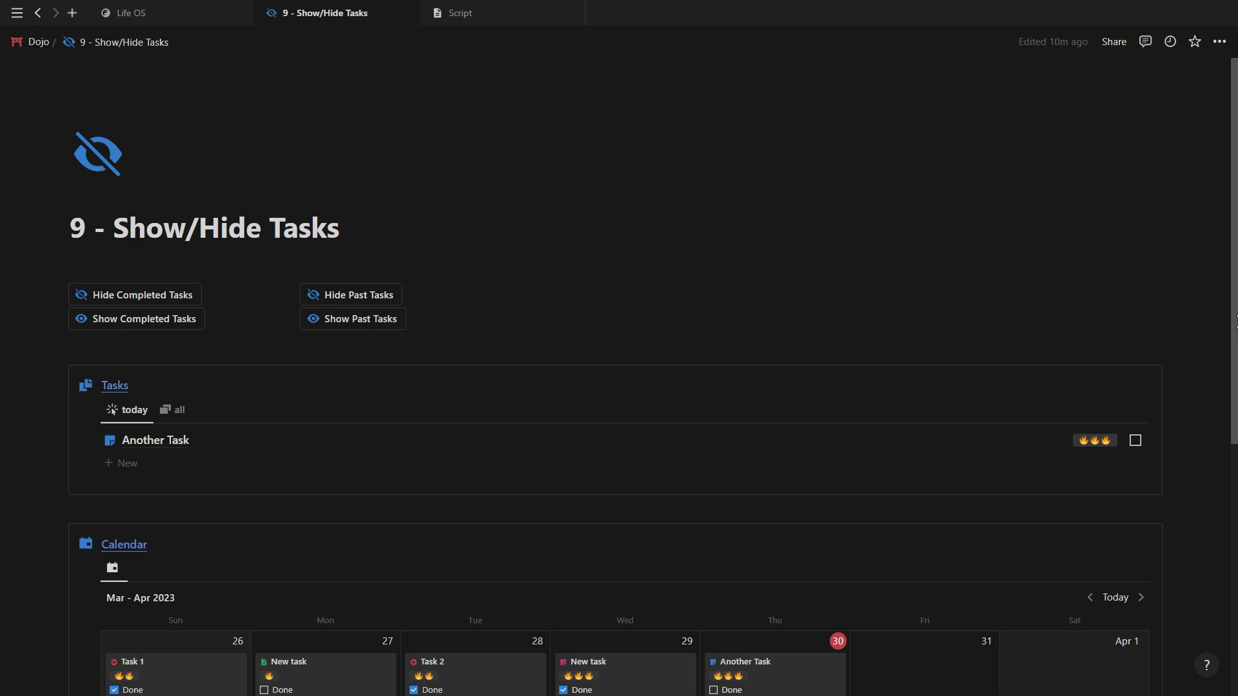
pyautogui.scroll(-2, 486, 286)
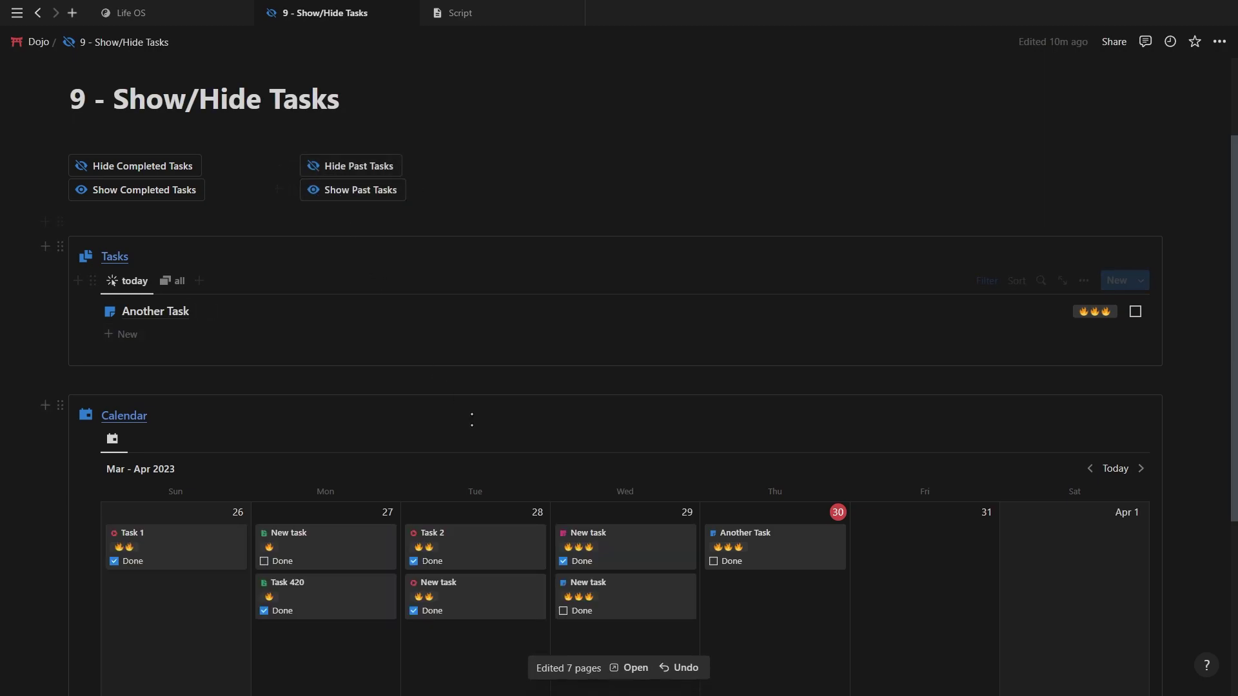
pyautogui.scroll(-2, 472, 420)
pyautogui.click(470, 472)
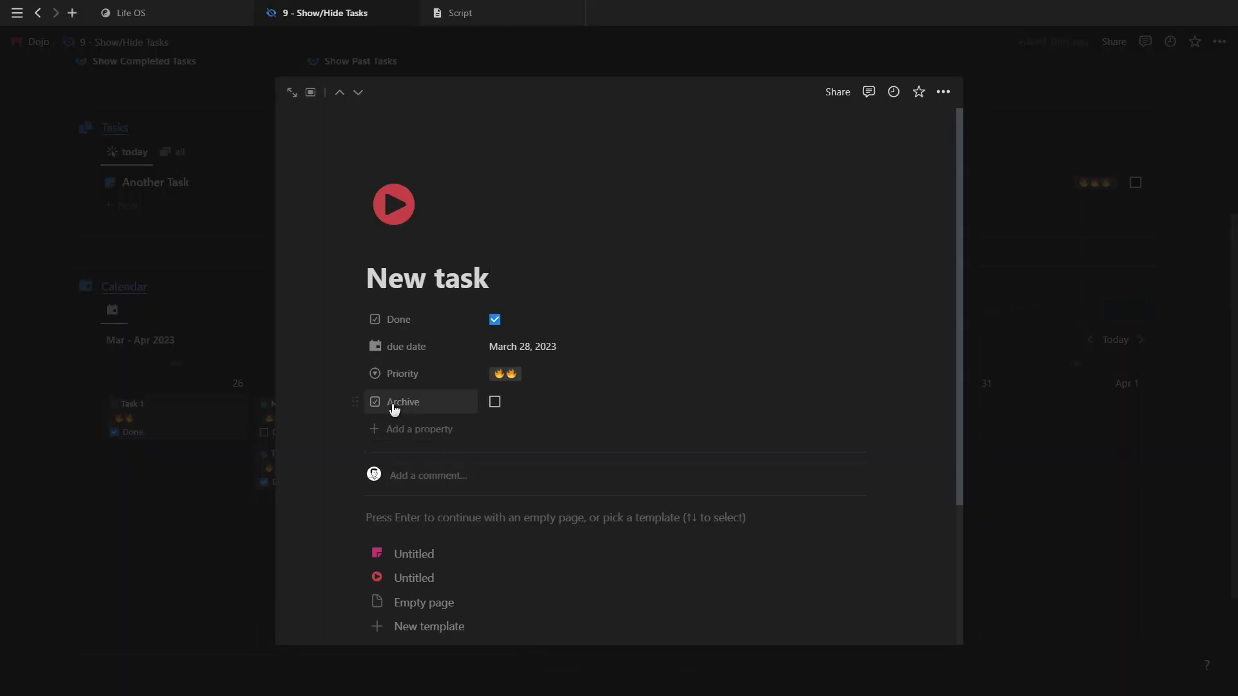
pyautogui.click(227, 409)
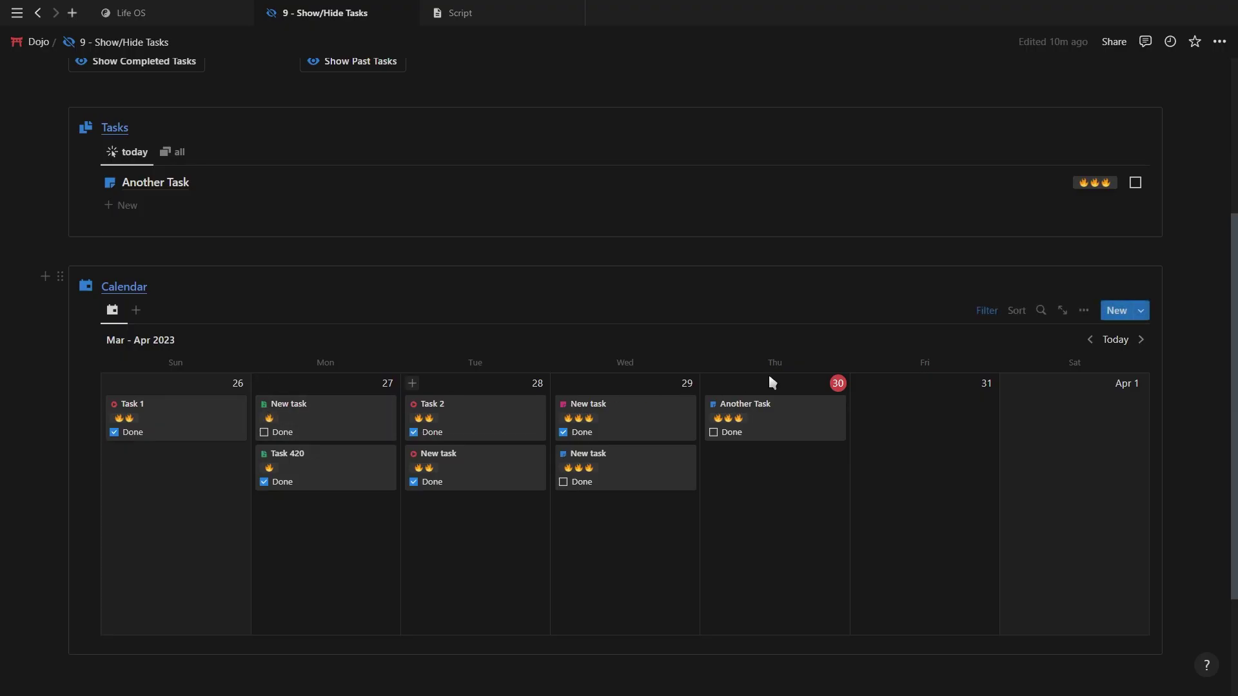
pyautogui.click(986, 312)
pyautogui.click(147, 352)
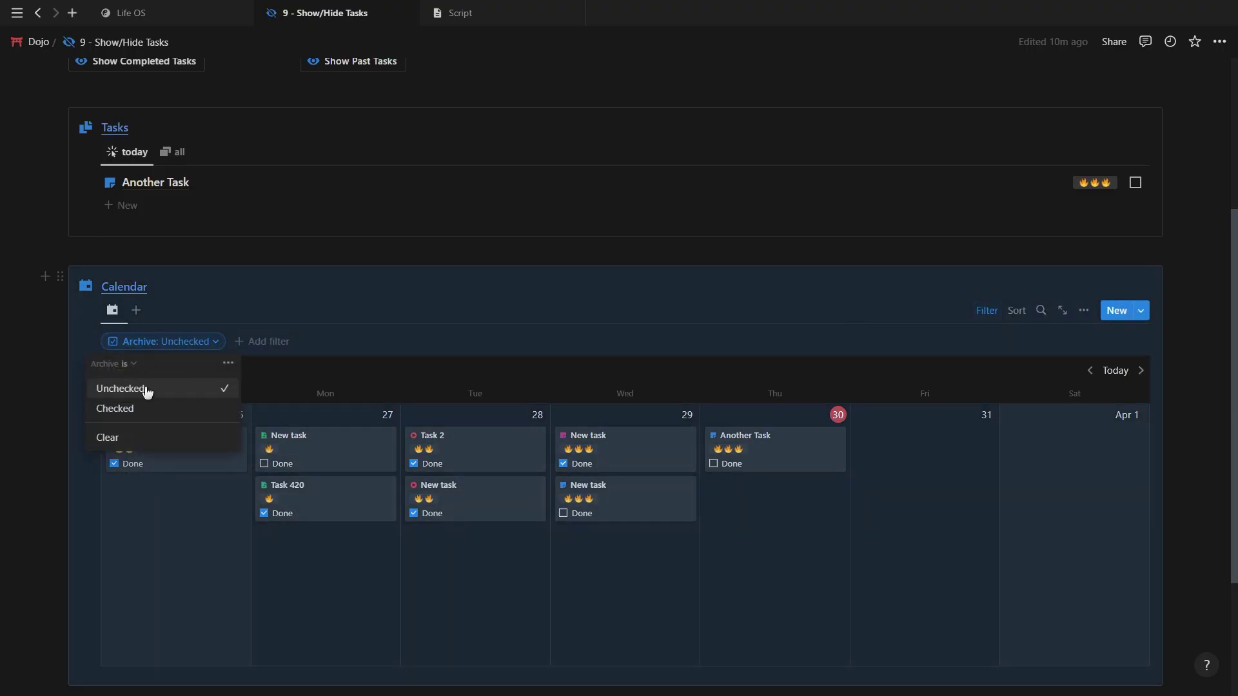
pyautogui.click(580, 335)
# - Insert a button below the page title with an Edit pages step on the Tasks database
pyautogui.scroll(5, 379, 223)
pyautogui.click(379, 223)
pyautogui.press('Return')
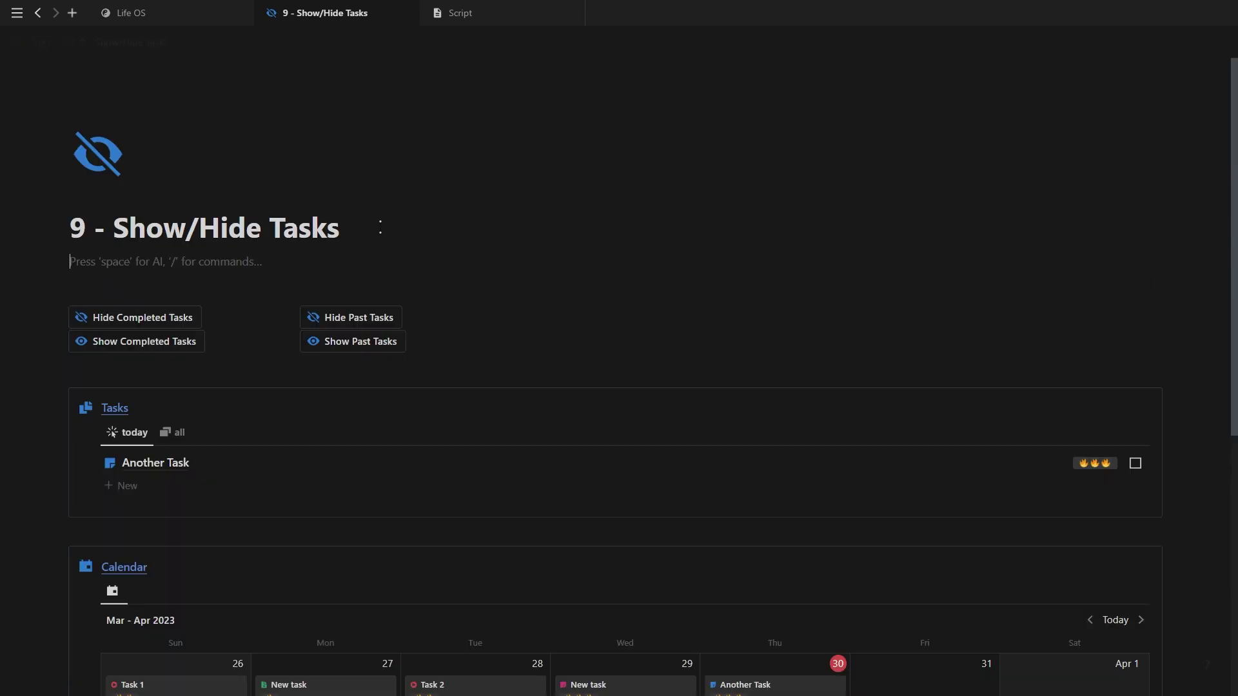
pyautogui.write('/button')
pyautogui.press('Return')
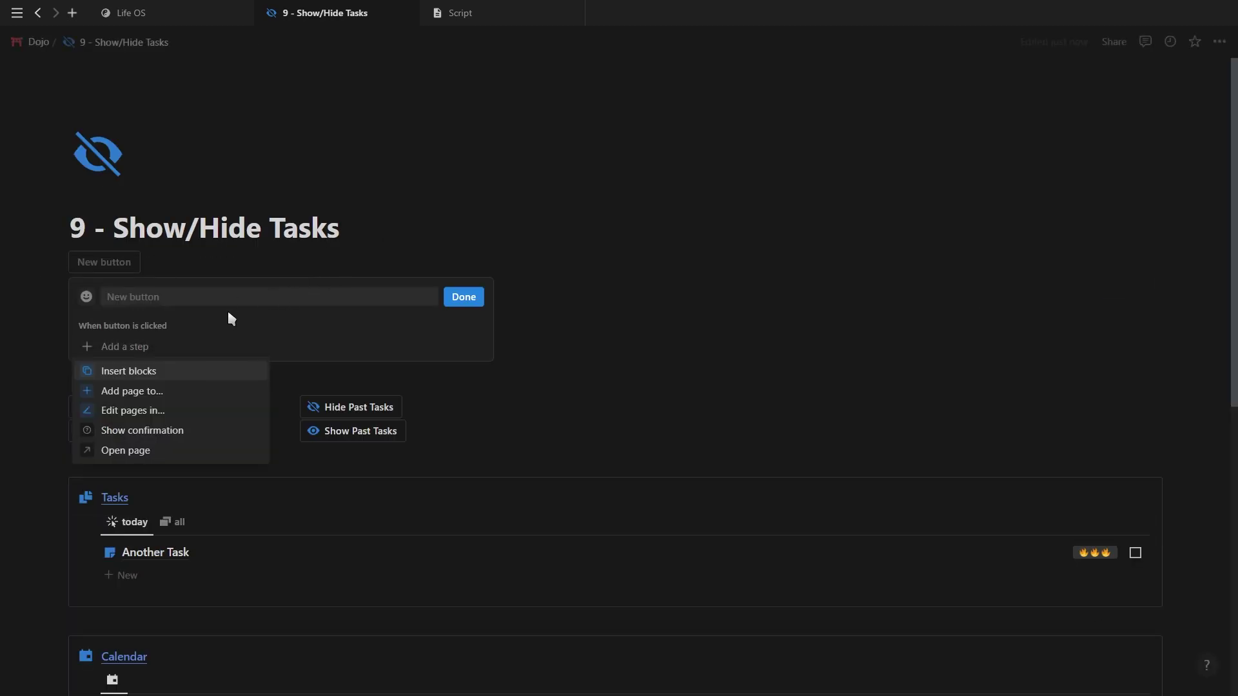
pyautogui.click(169, 411)
pyautogui.click(195, 352)
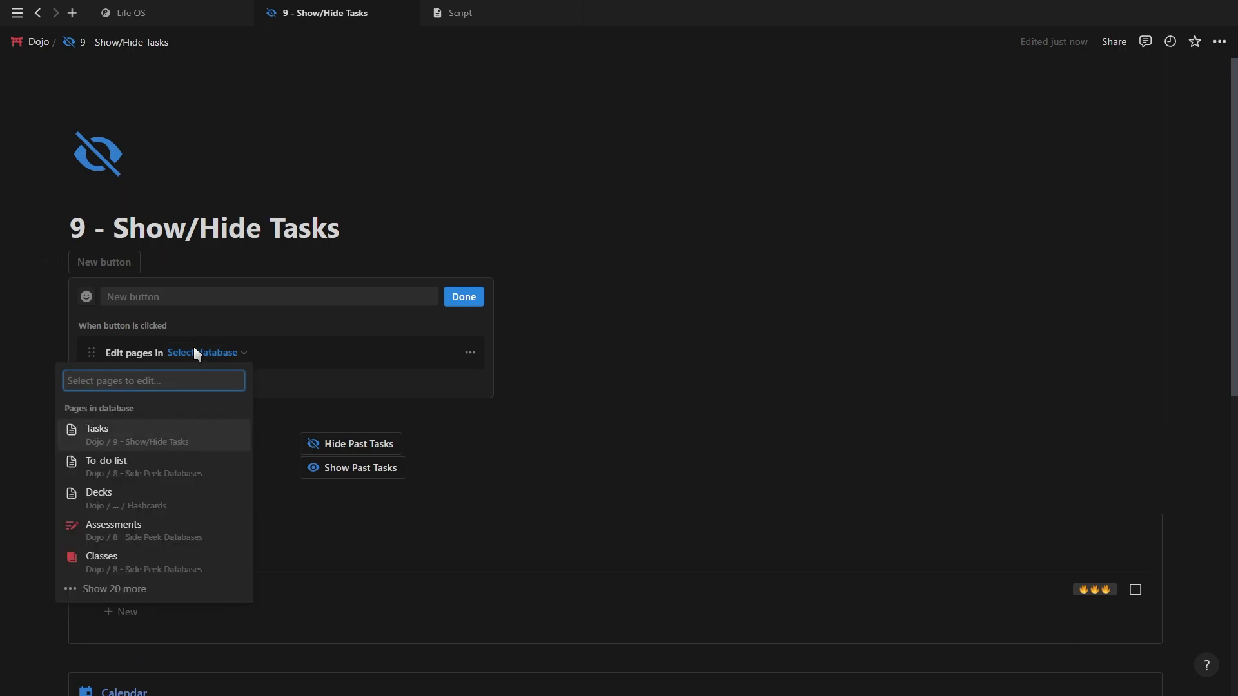
pyautogui.click(149, 430)
# - Limit the hide button to tasks where Done is checked and set Archive to checked
pyautogui.click(426, 379)
pyautogui.click(219, 405)
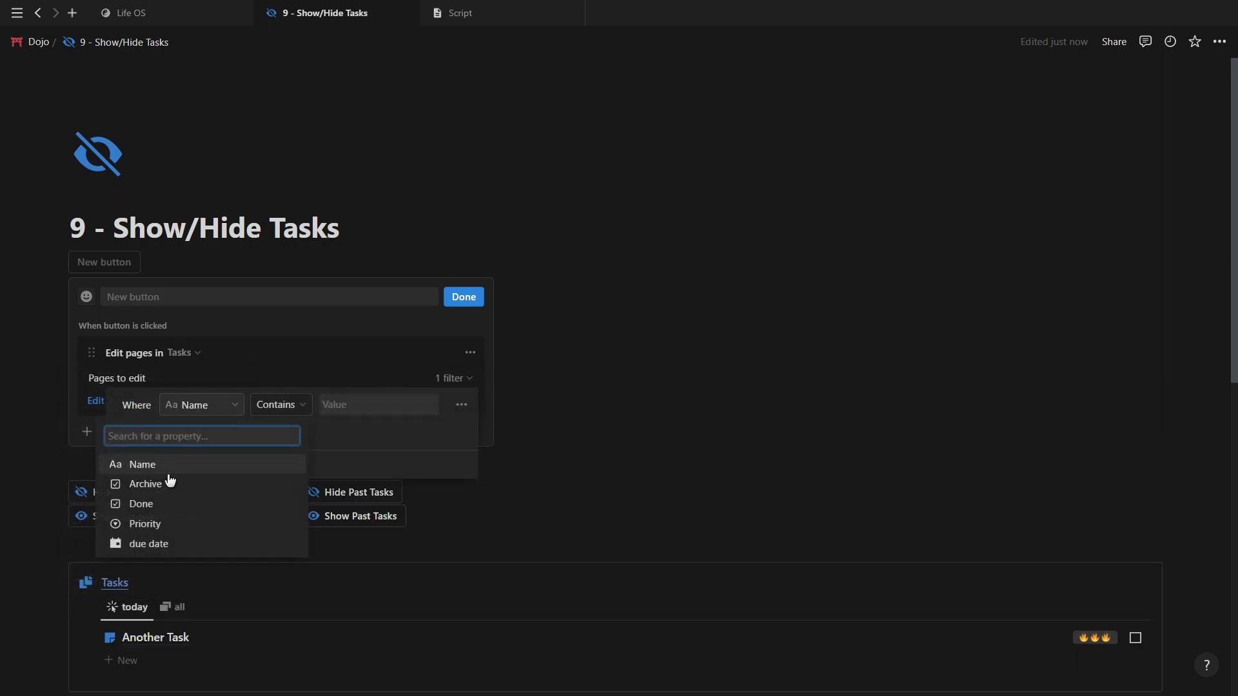
pyautogui.click(157, 494)
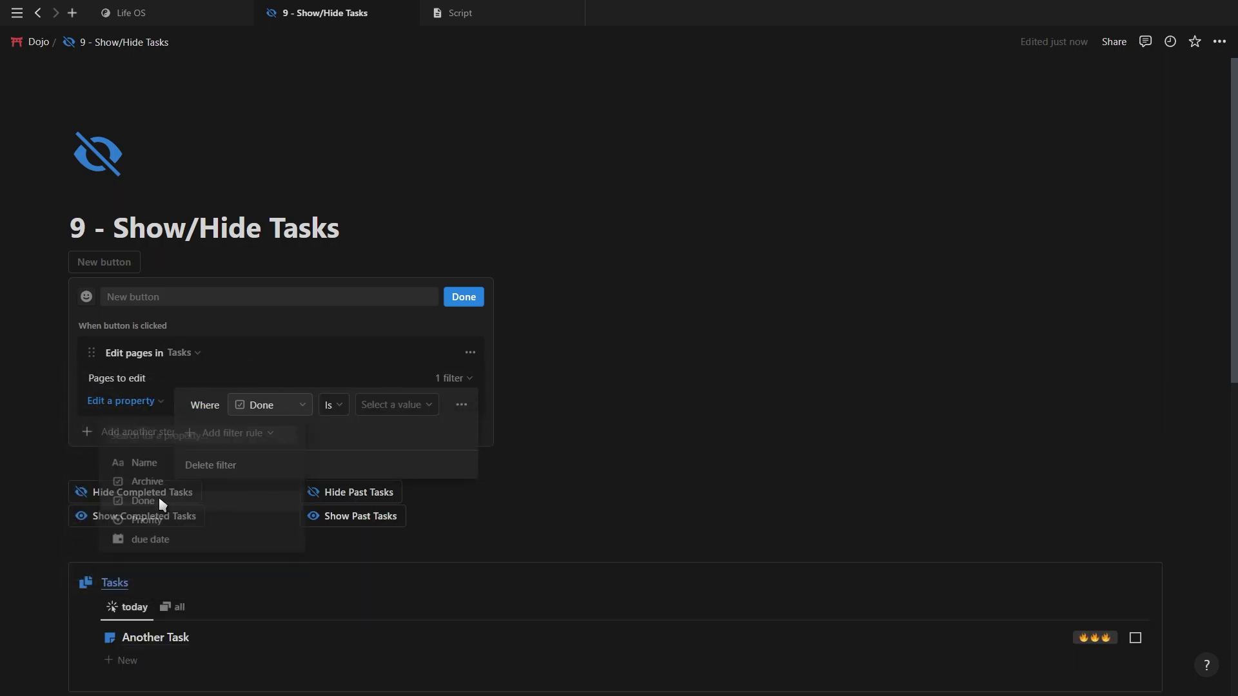
pyautogui.click(387, 362)
pyautogui.click(141, 402)
pyautogui.click(84, 531)
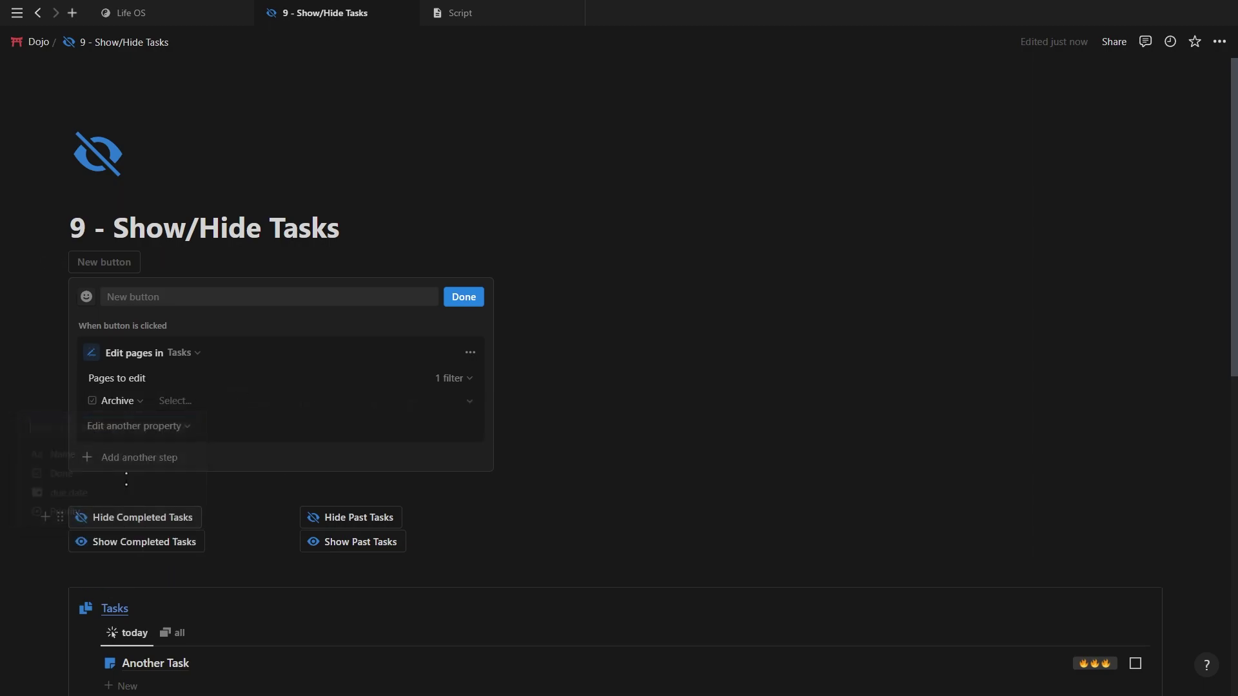
pyautogui.click(193, 403)
pyautogui.click(323, 466)
pyautogui.click(464, 298)
# - Duplicate it as Show Completed Tasks, setting Archive to unchecked
pyautogui.click(62, 257)
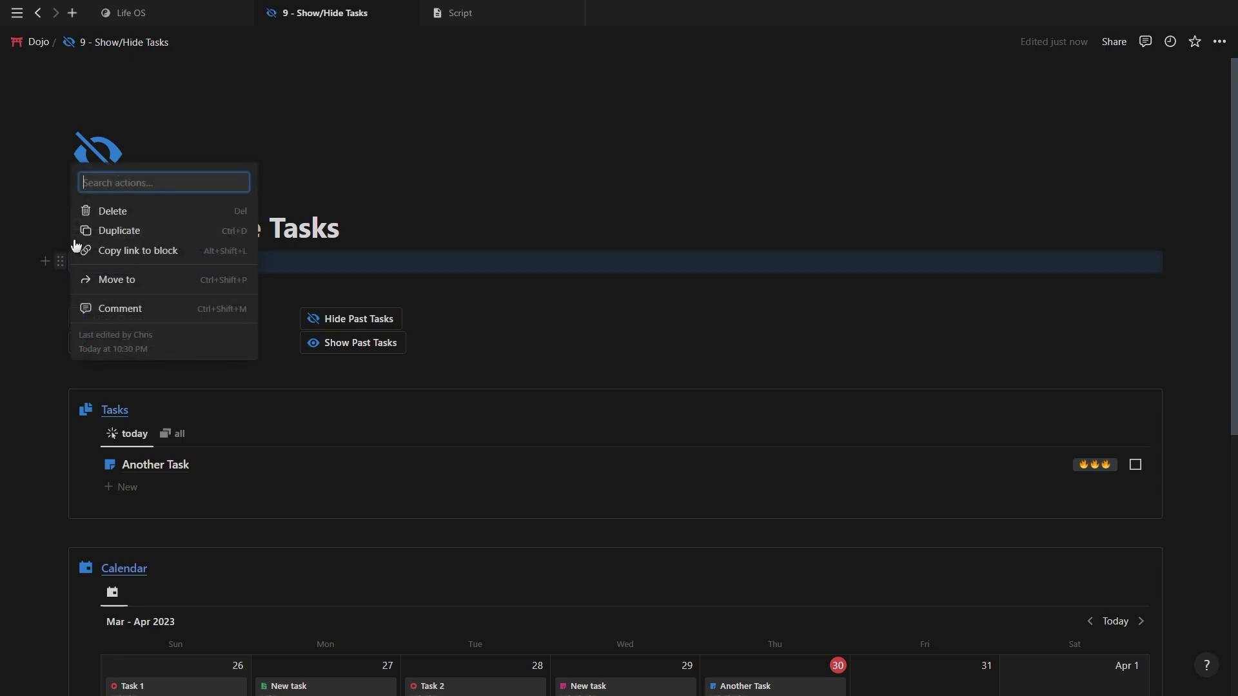
pyautogui.click(113, 230)
pyautogui.click(210, 286)
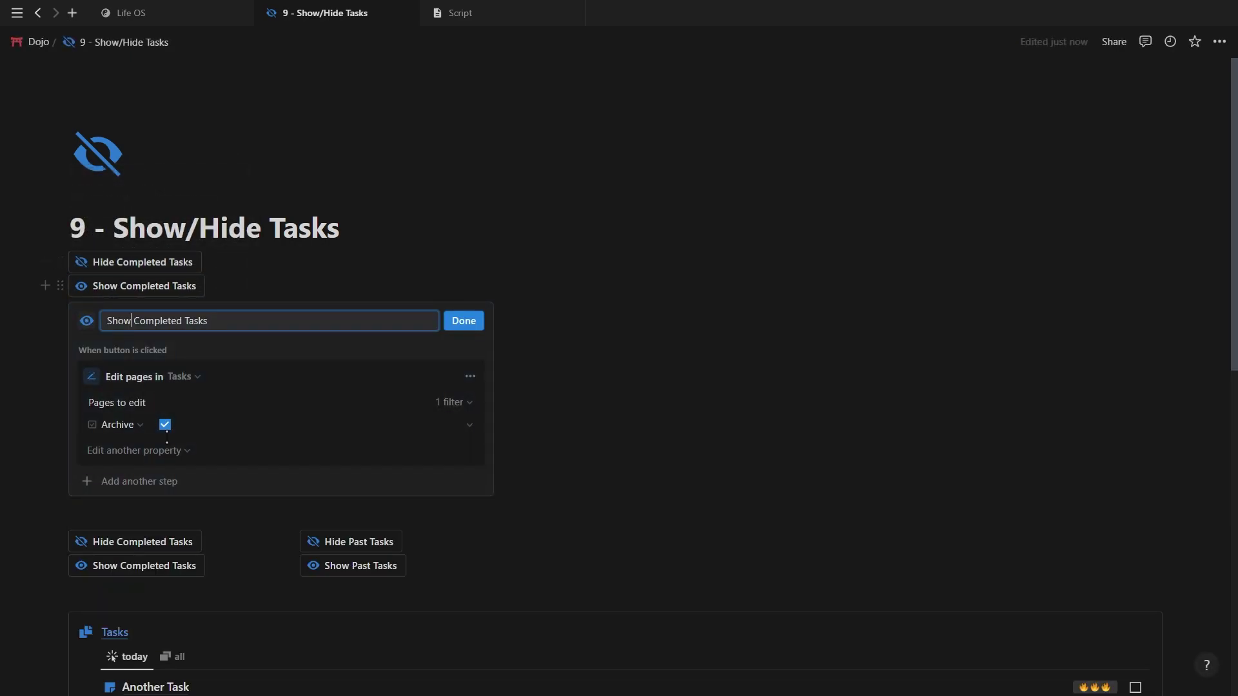
pyautogui.click(183, 420)
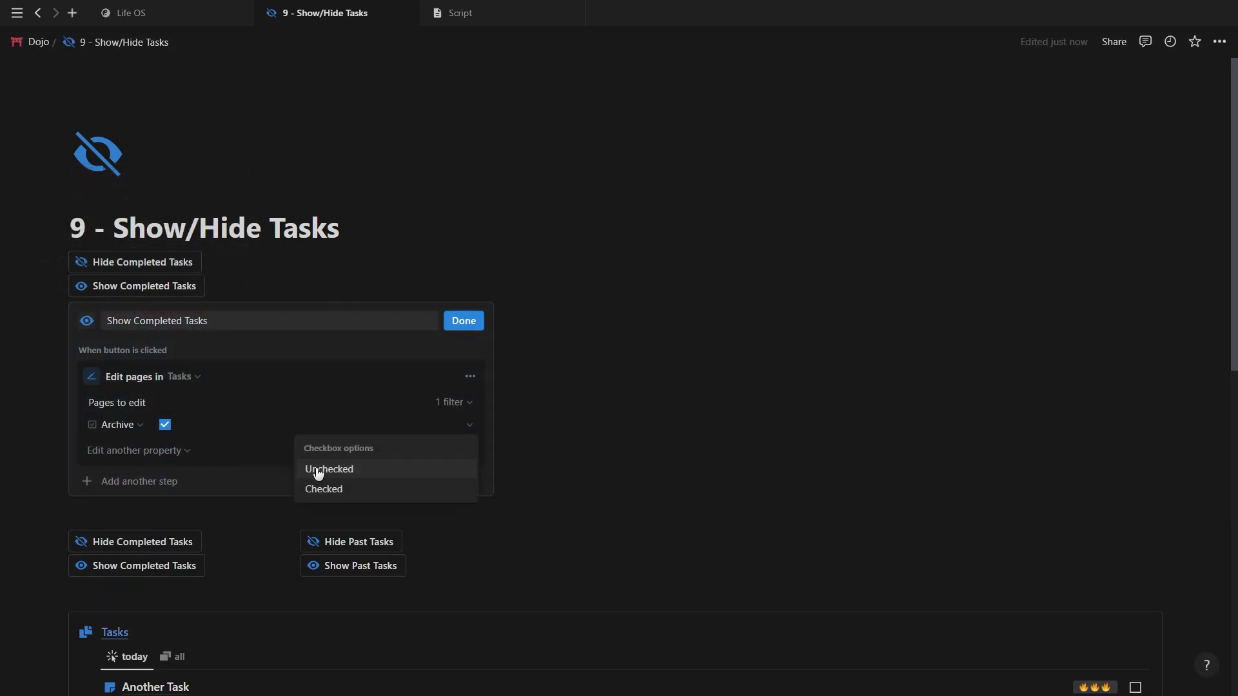
pyautogui.click(318, 470)
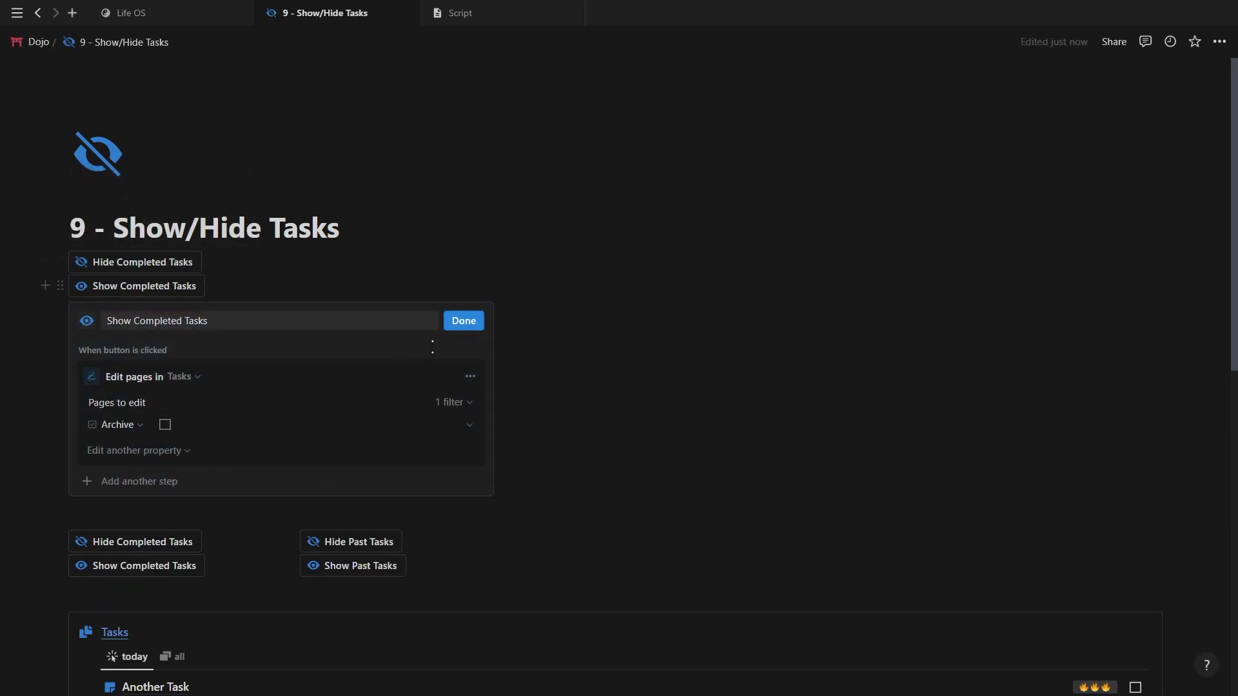
pyautogui.click(464, 321)
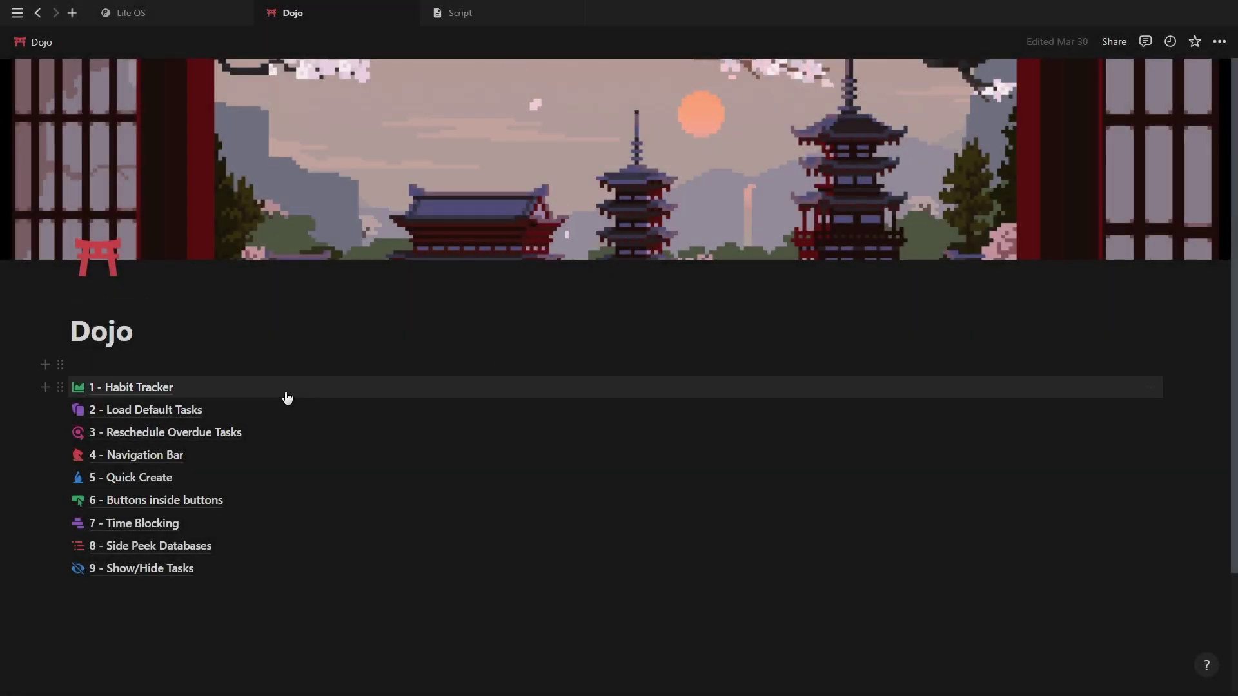